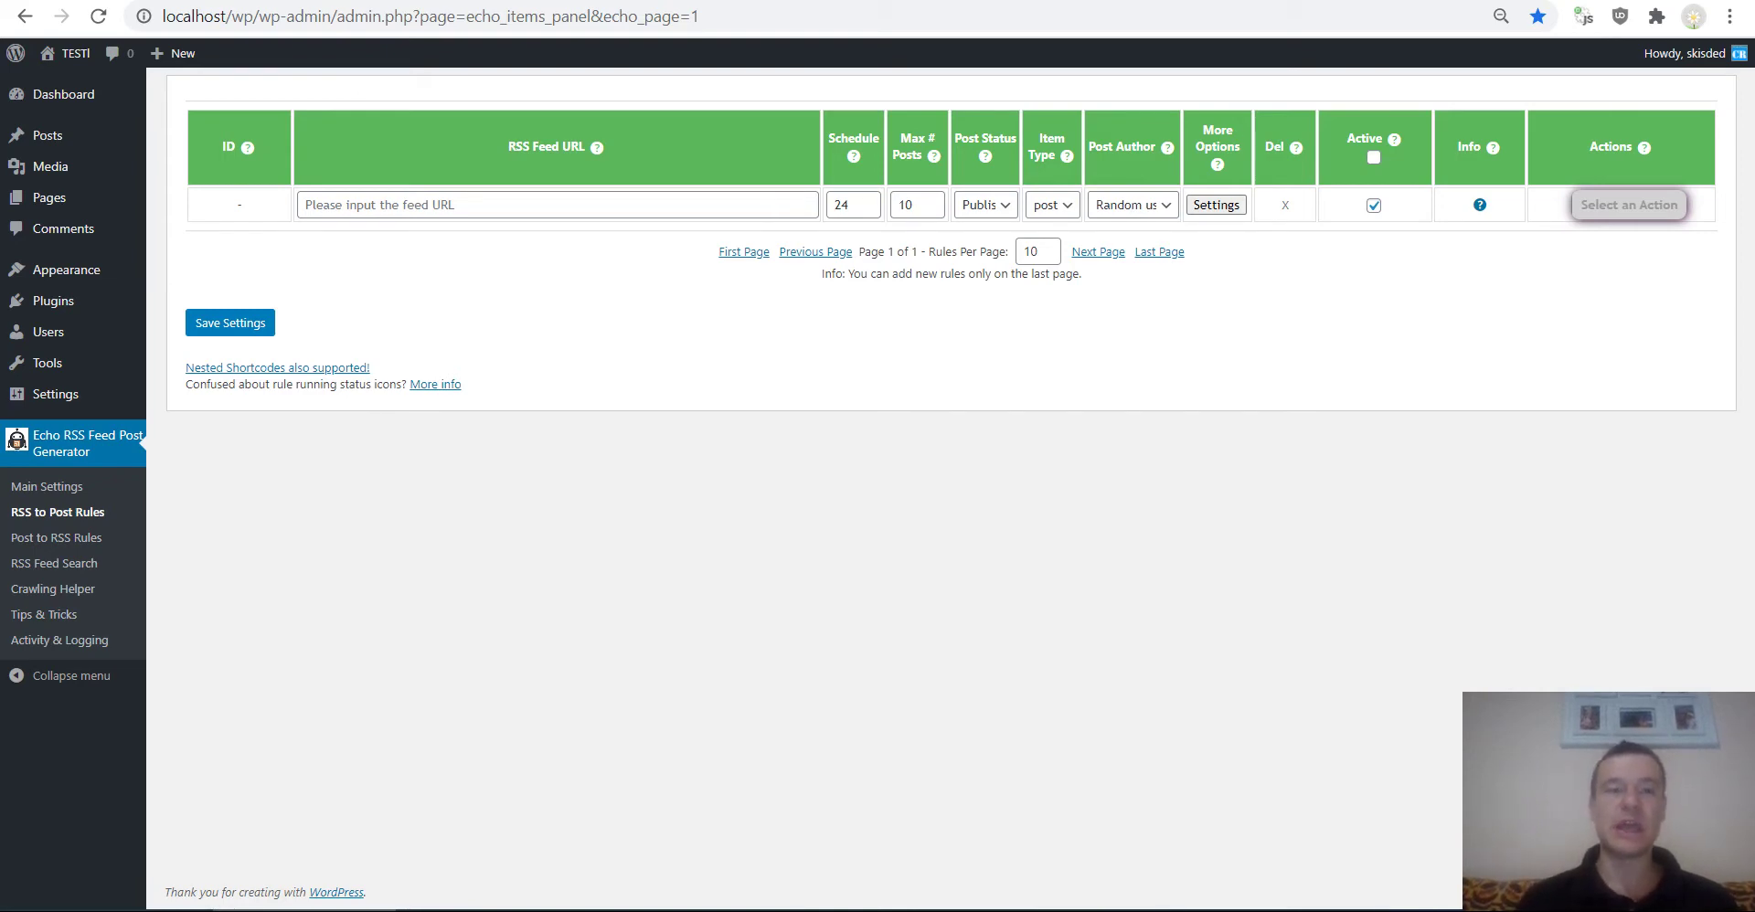
Open the new rule's advanced settings and search them for "author" to find the author restriction options.
{"action": "left_click", "coordinate": [1220, 206]}
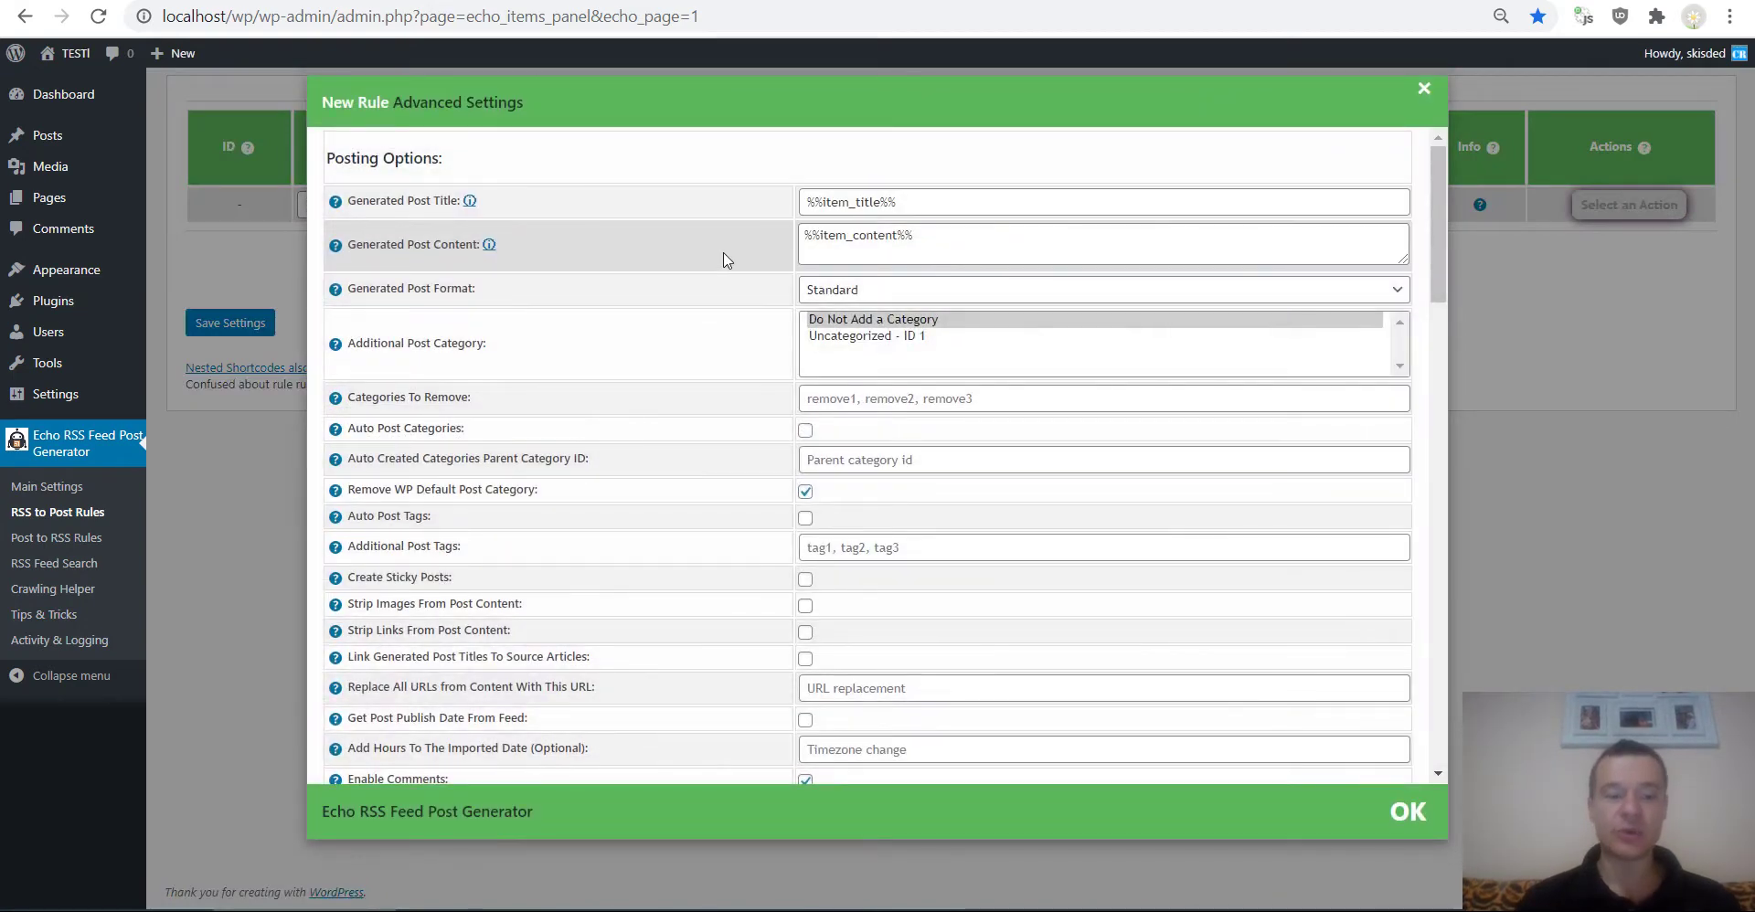
{"action": "key", "text": "ctrl+f"}
{"action": "type", "text": "ah"}
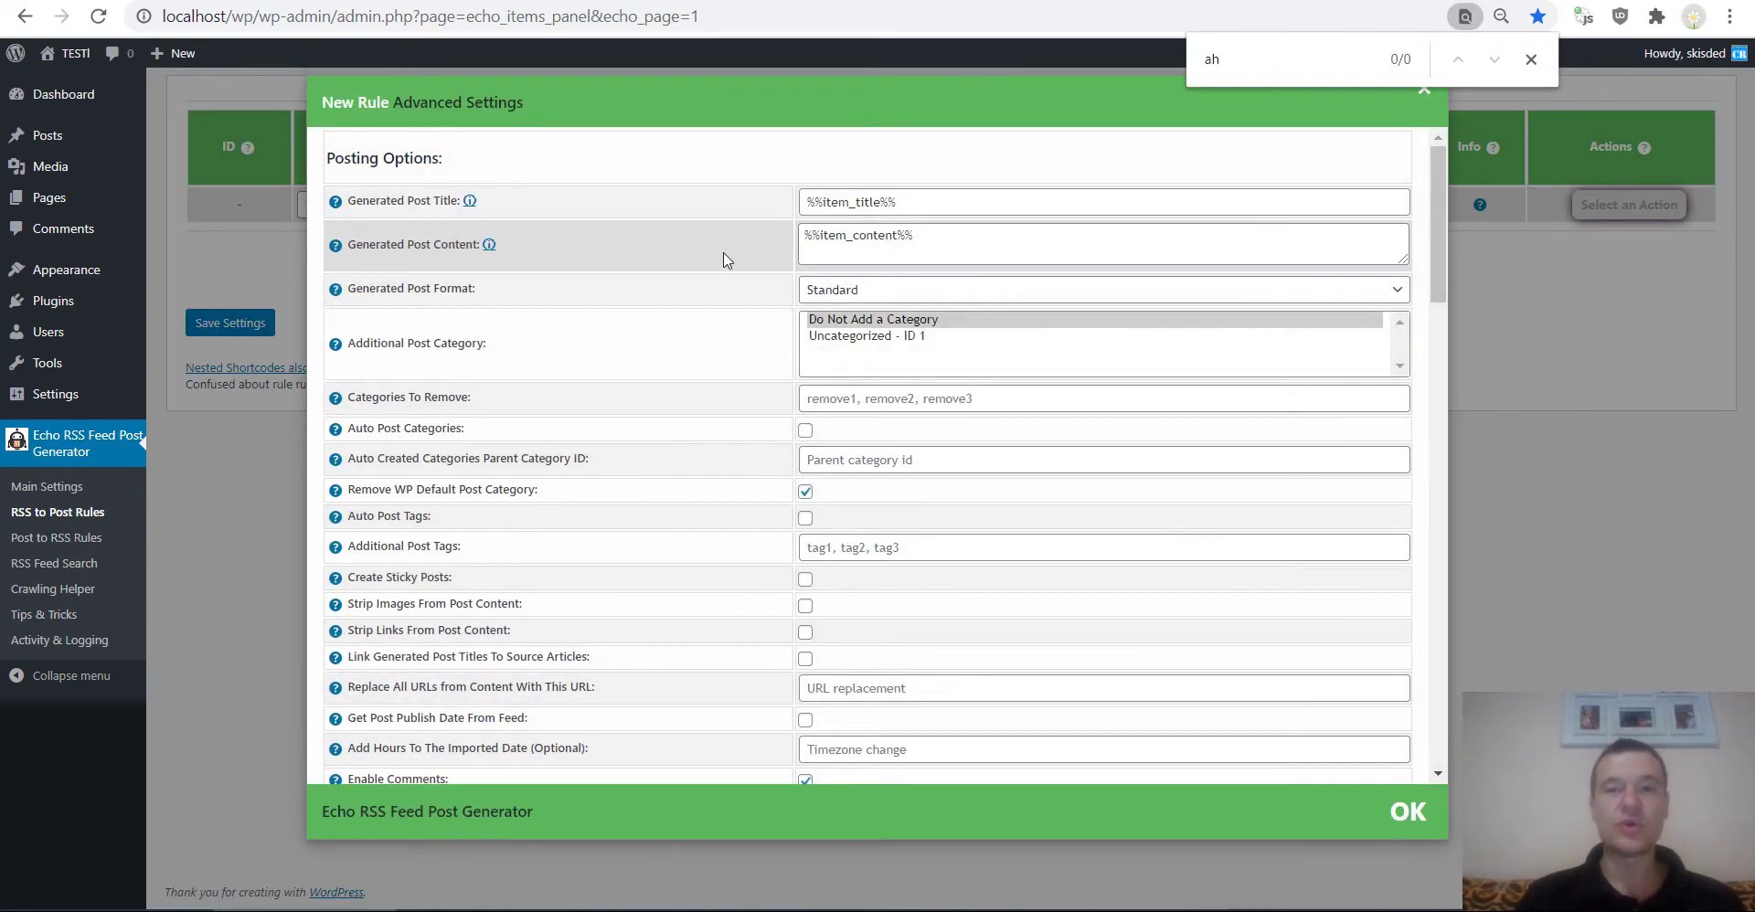
{"action": "key", "text": "BackSpace"}
{"action": "type", "text": "uthor"}
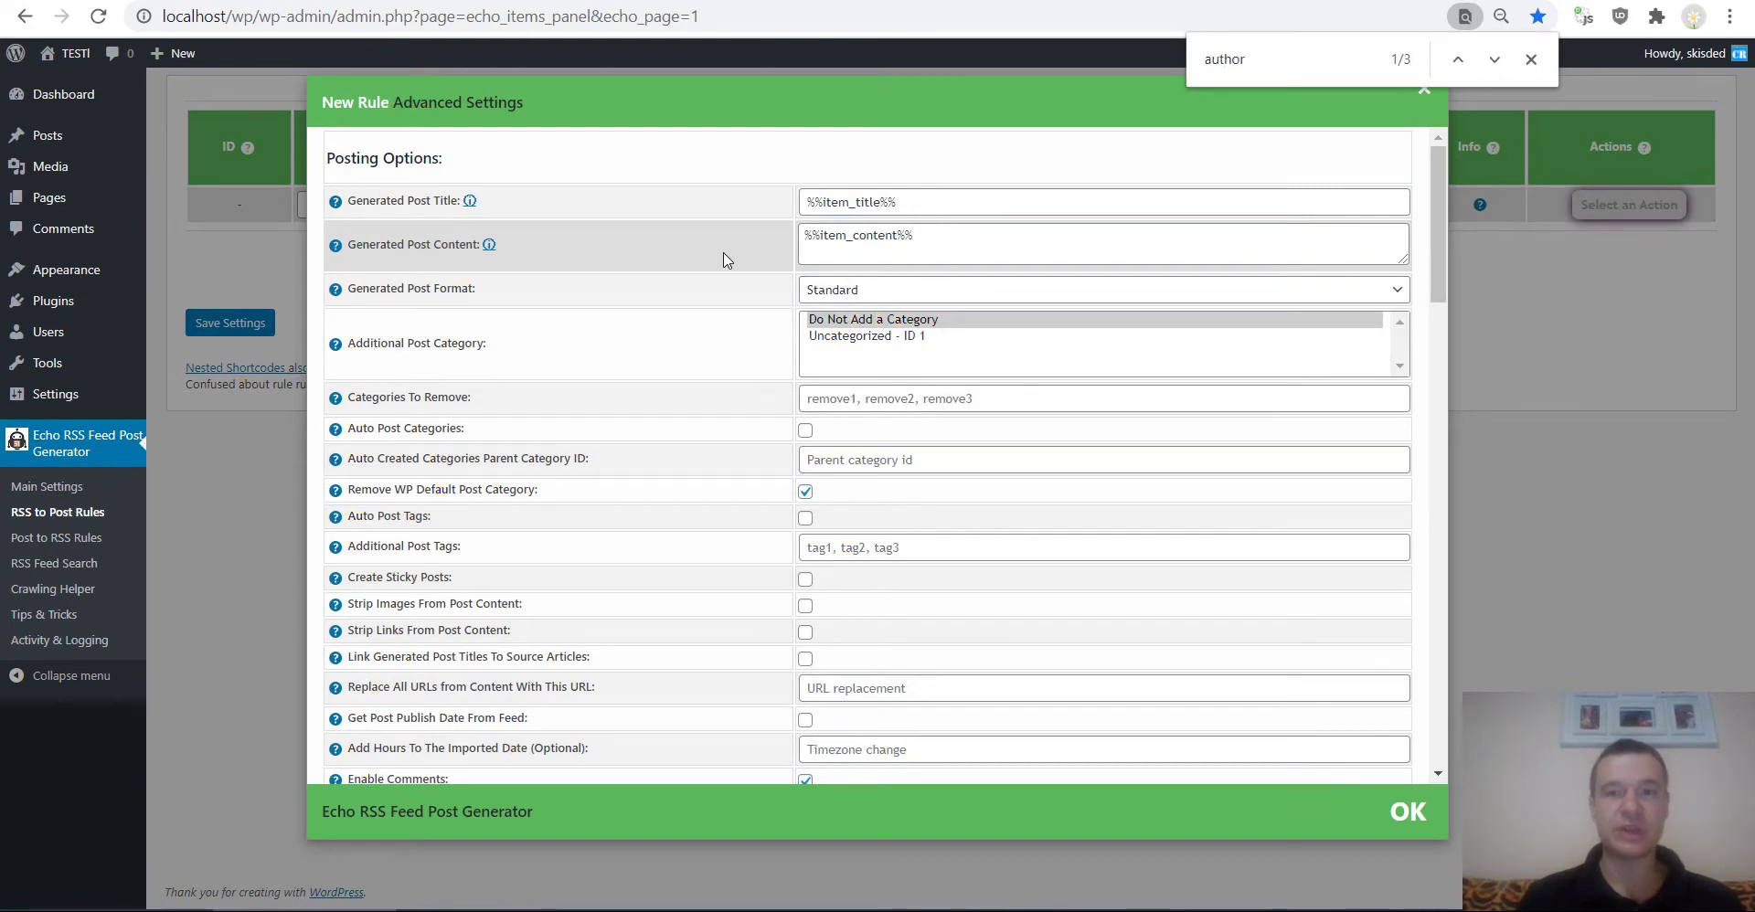
{"action": "key", "text": "Return"}
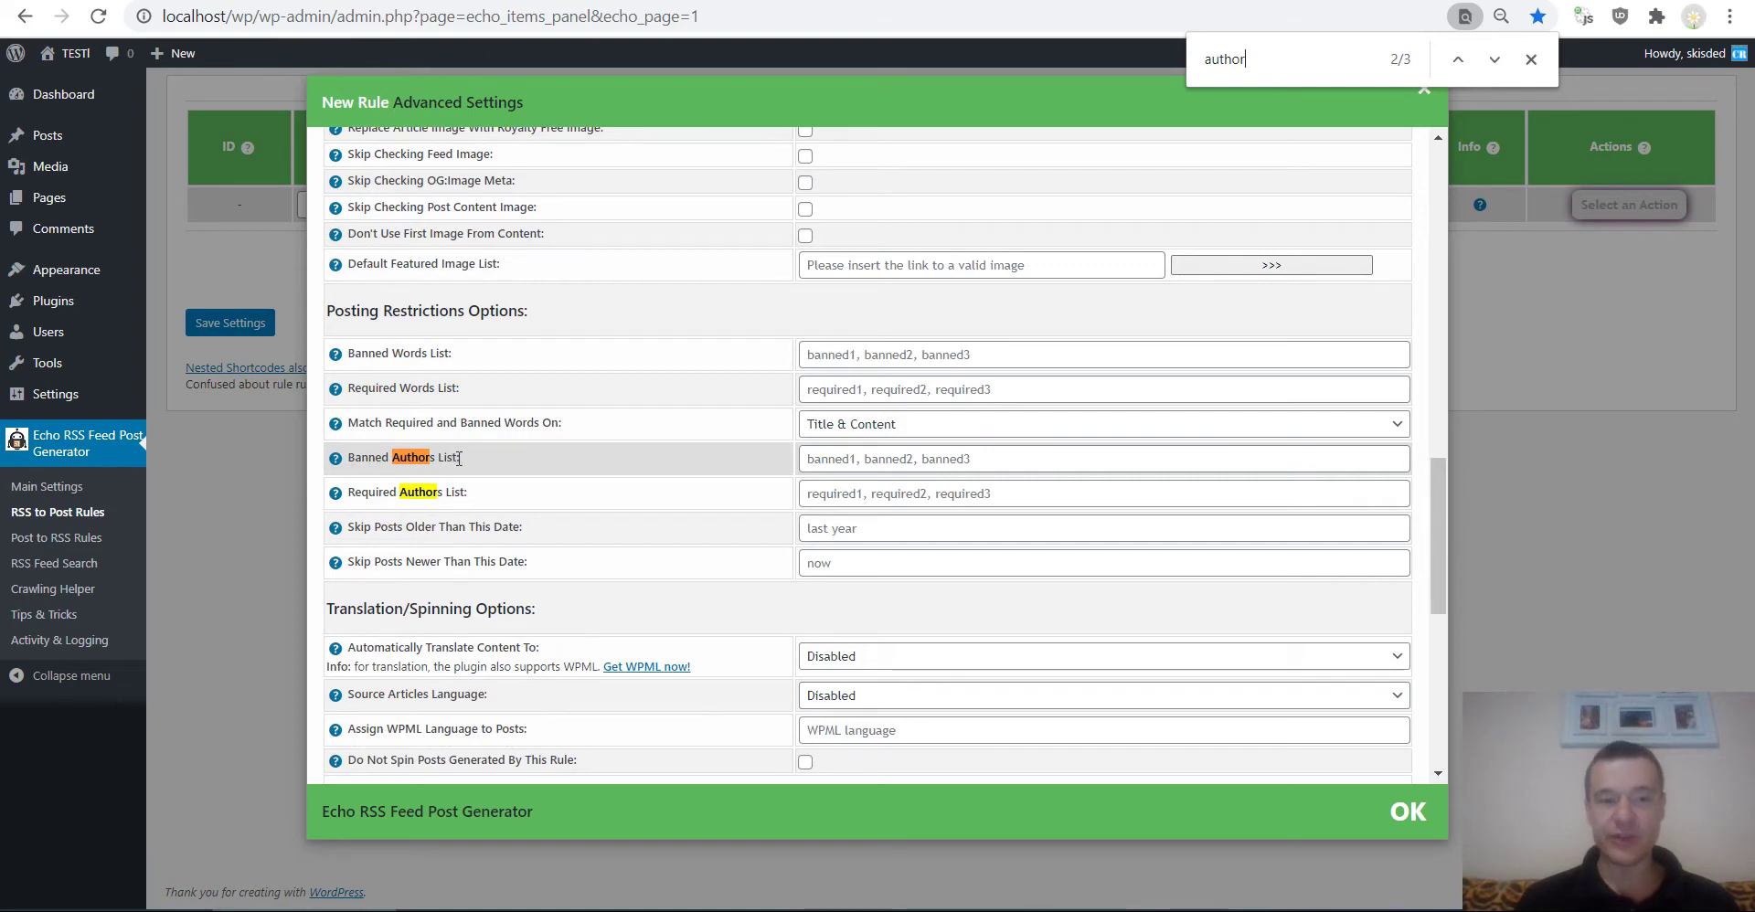
Search the rule's advanced settings for "Required Authors List", then close the search and the settings.
{"action": "left_click_drag", "start_coordinate": [352, 492], "coordinate": [467, 492]}
{"action": "key", "text": "ctrl+c"}
{"action": "key", "text": "ctrl+f"}
{"action": "key", "text": "ctrl+v"}
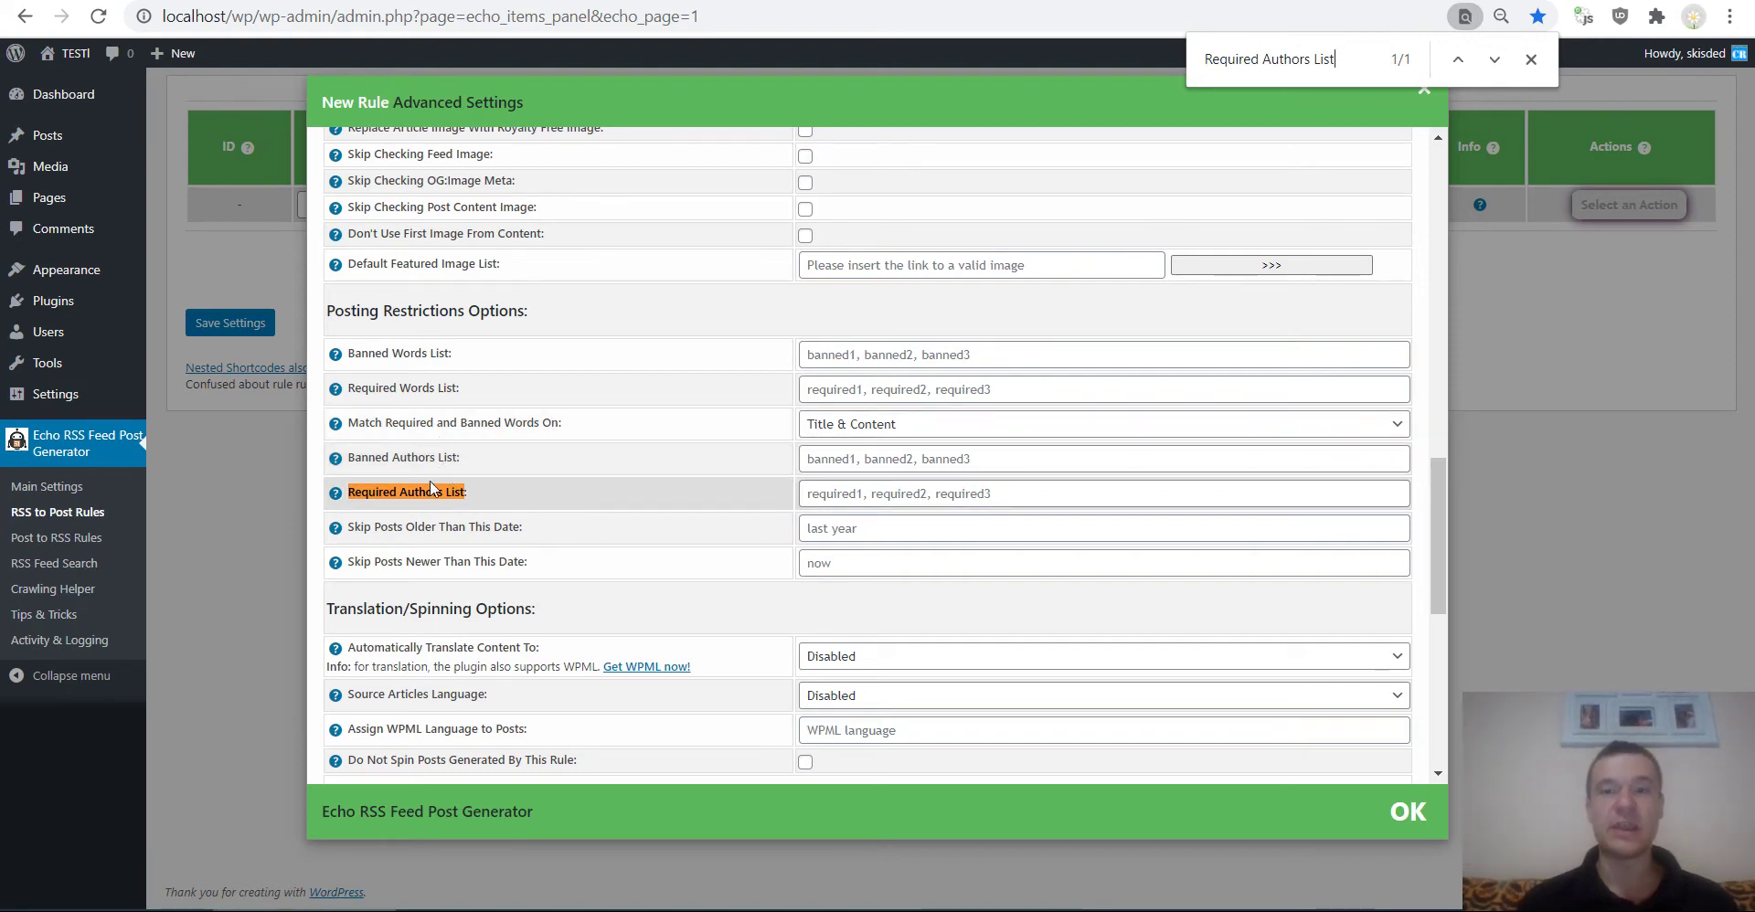
{"action": "left_click", "coordinate": [1531, 60]}
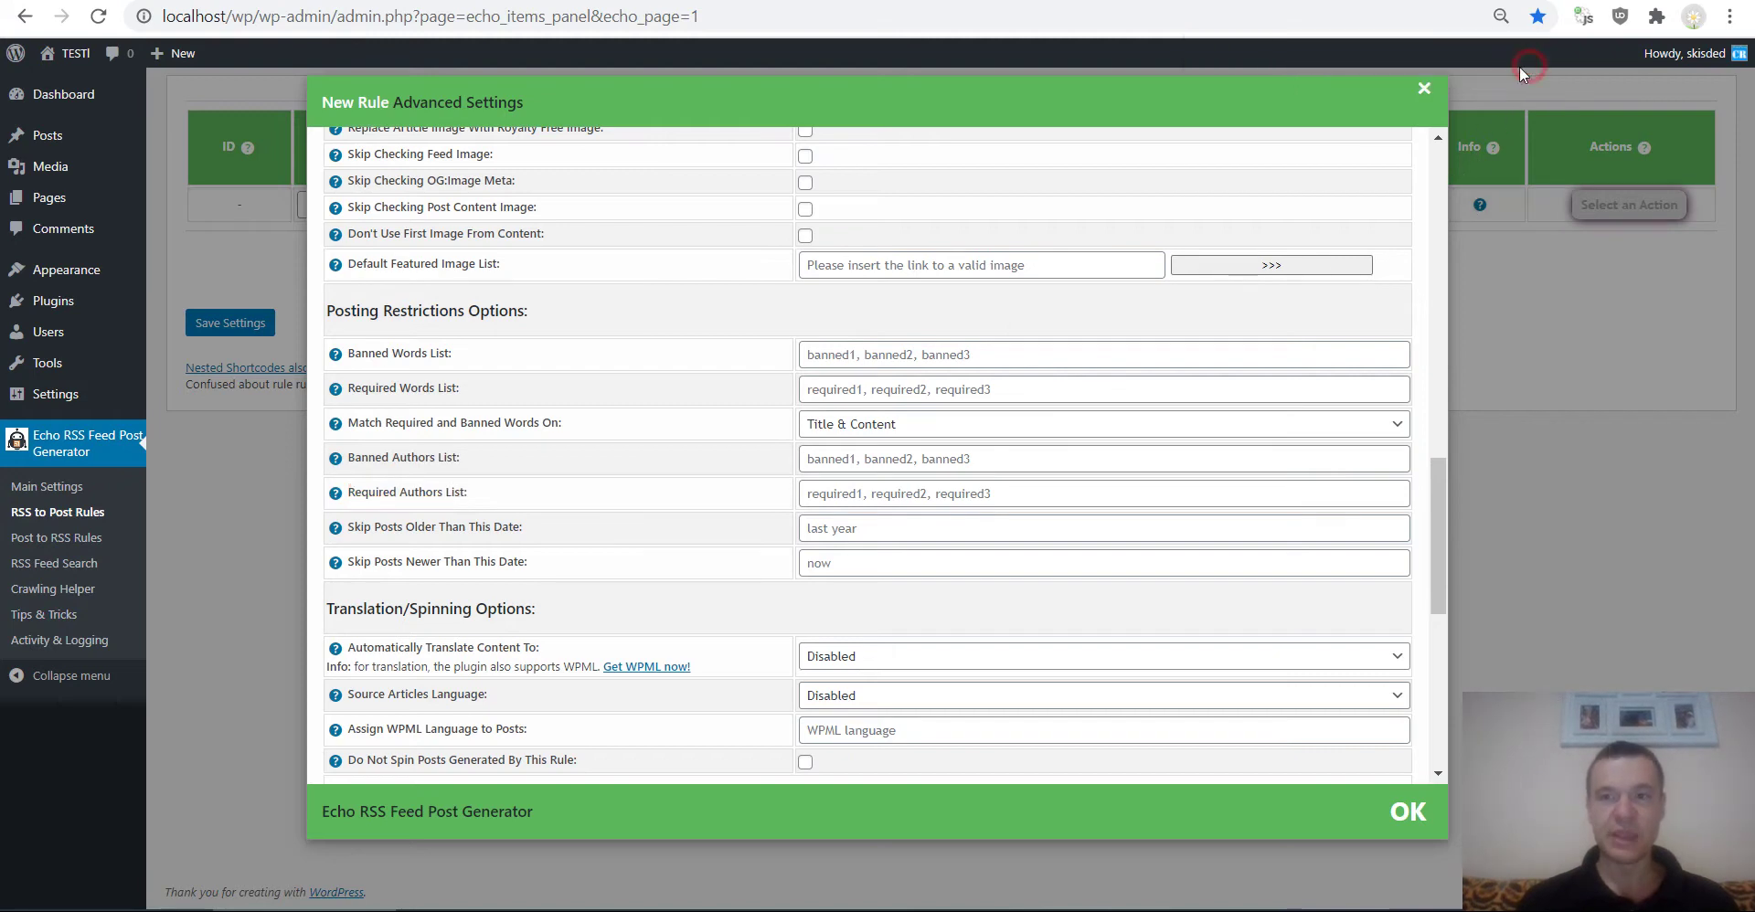
{"action": "left_click", "coordinate": [1491, 296]}
{"action": "left_click", "coordinate": [495, 218]}
{"action": "left_click", "coordinate": [454, 243]}
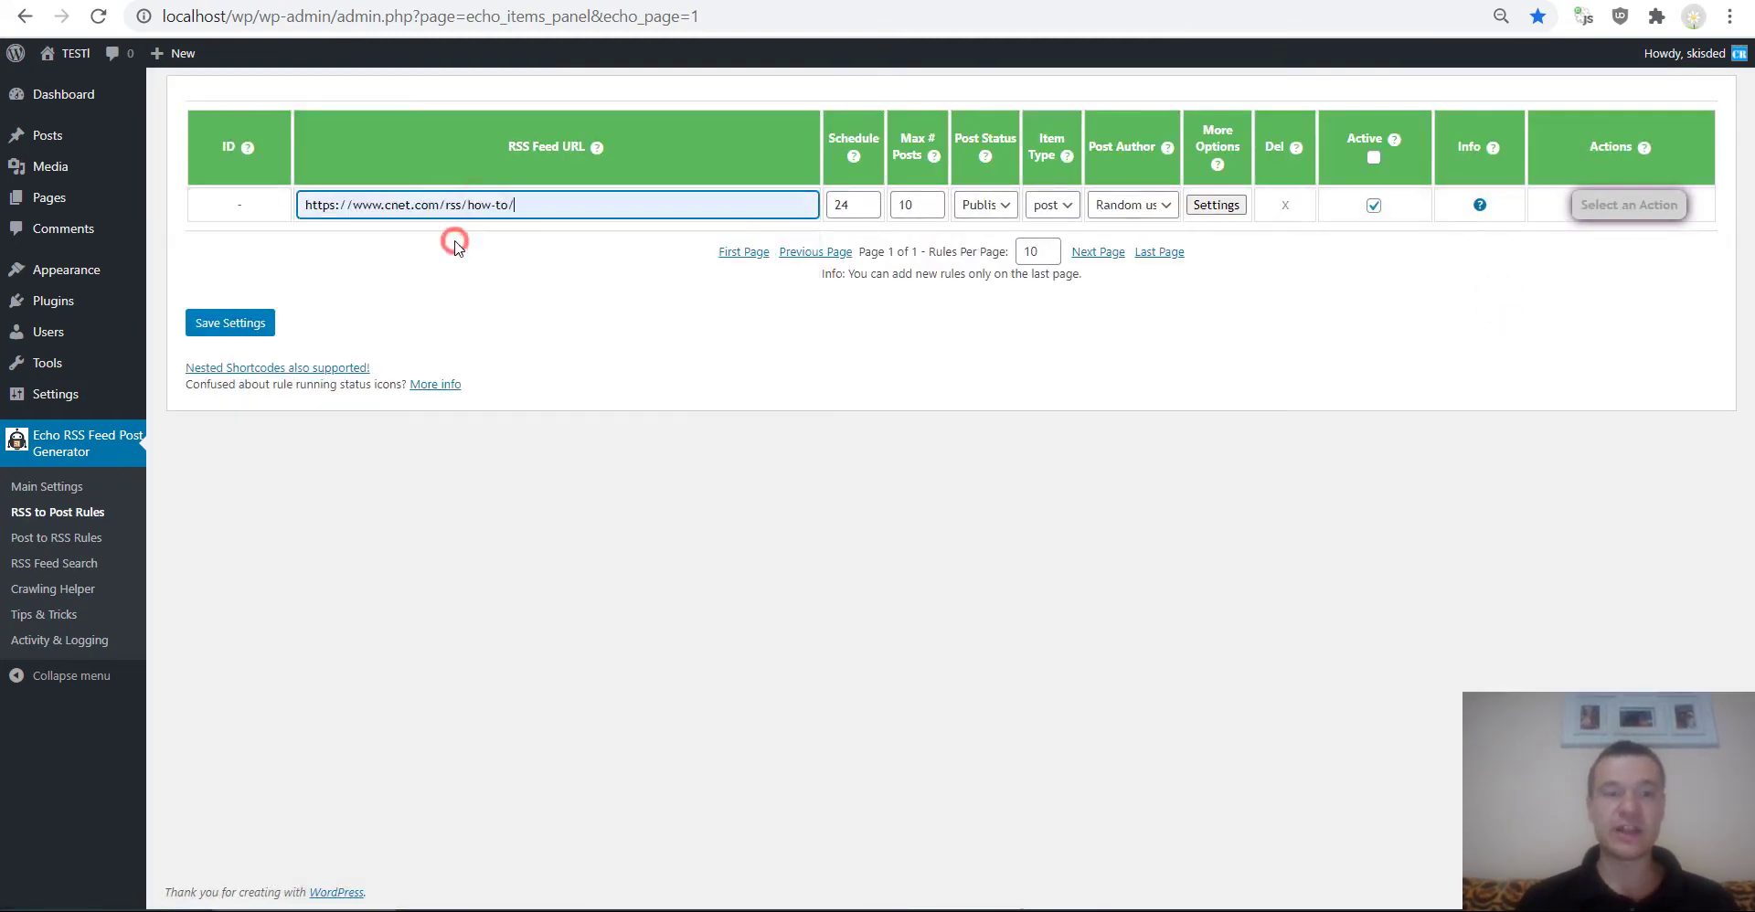
{"action": "triple_click", "coordinate": [403, 201]}
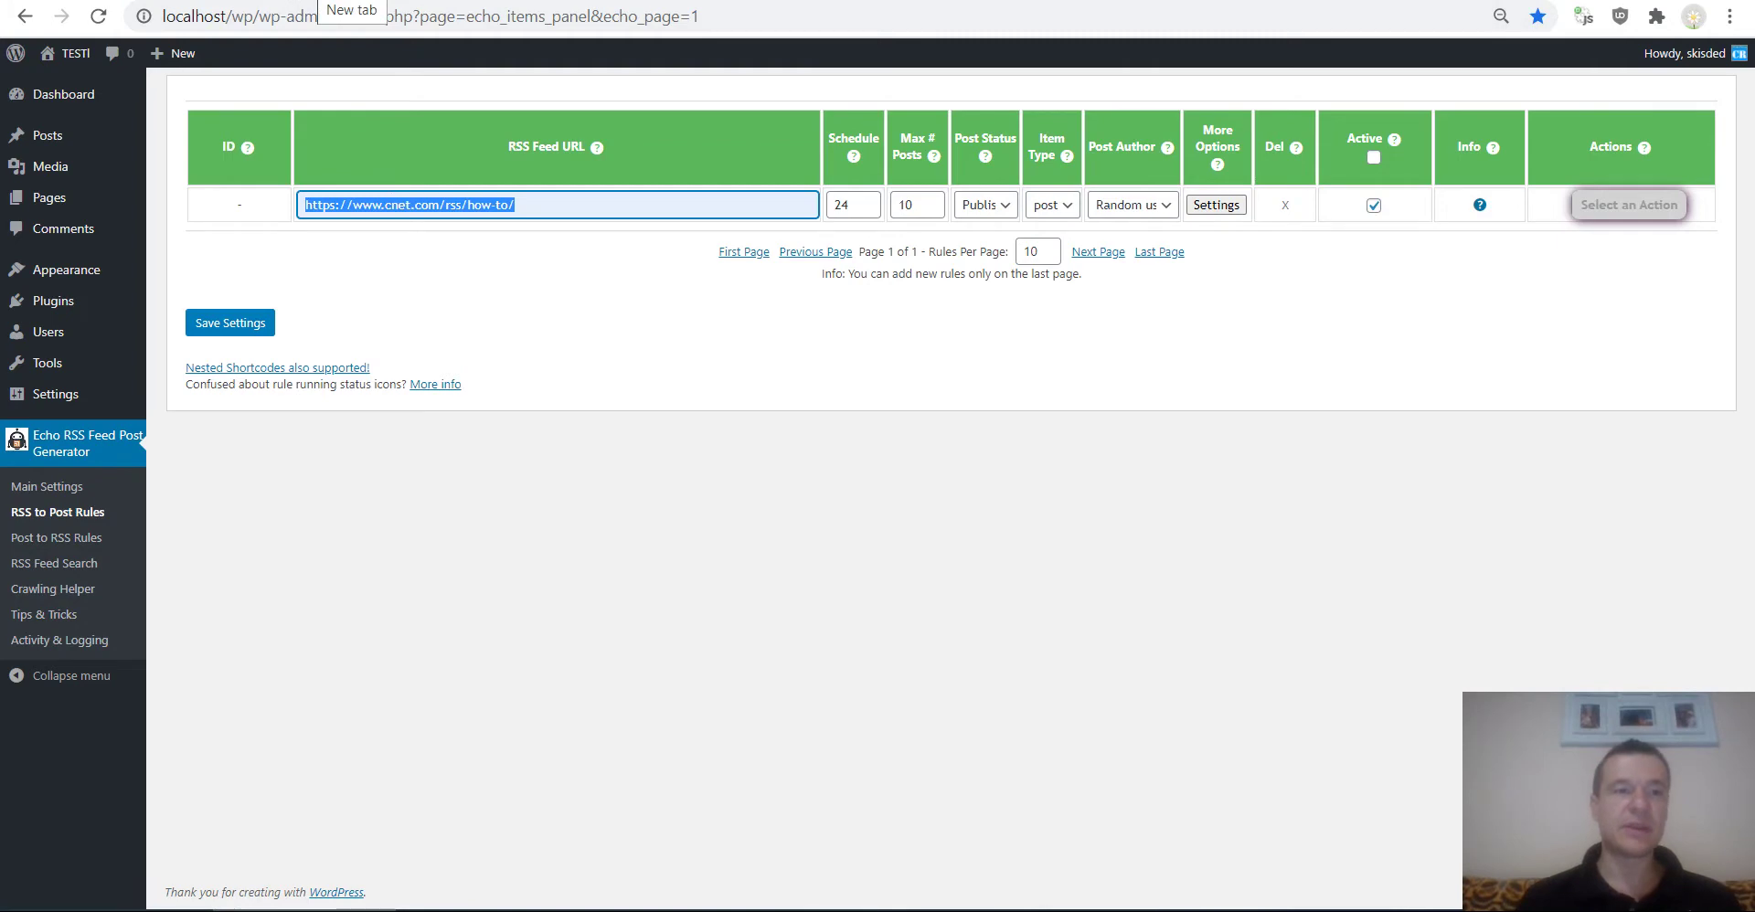
{"action": "left_click", "coordinate": [352, 2]}
{"action": "key", "text": "ctrl+v"}
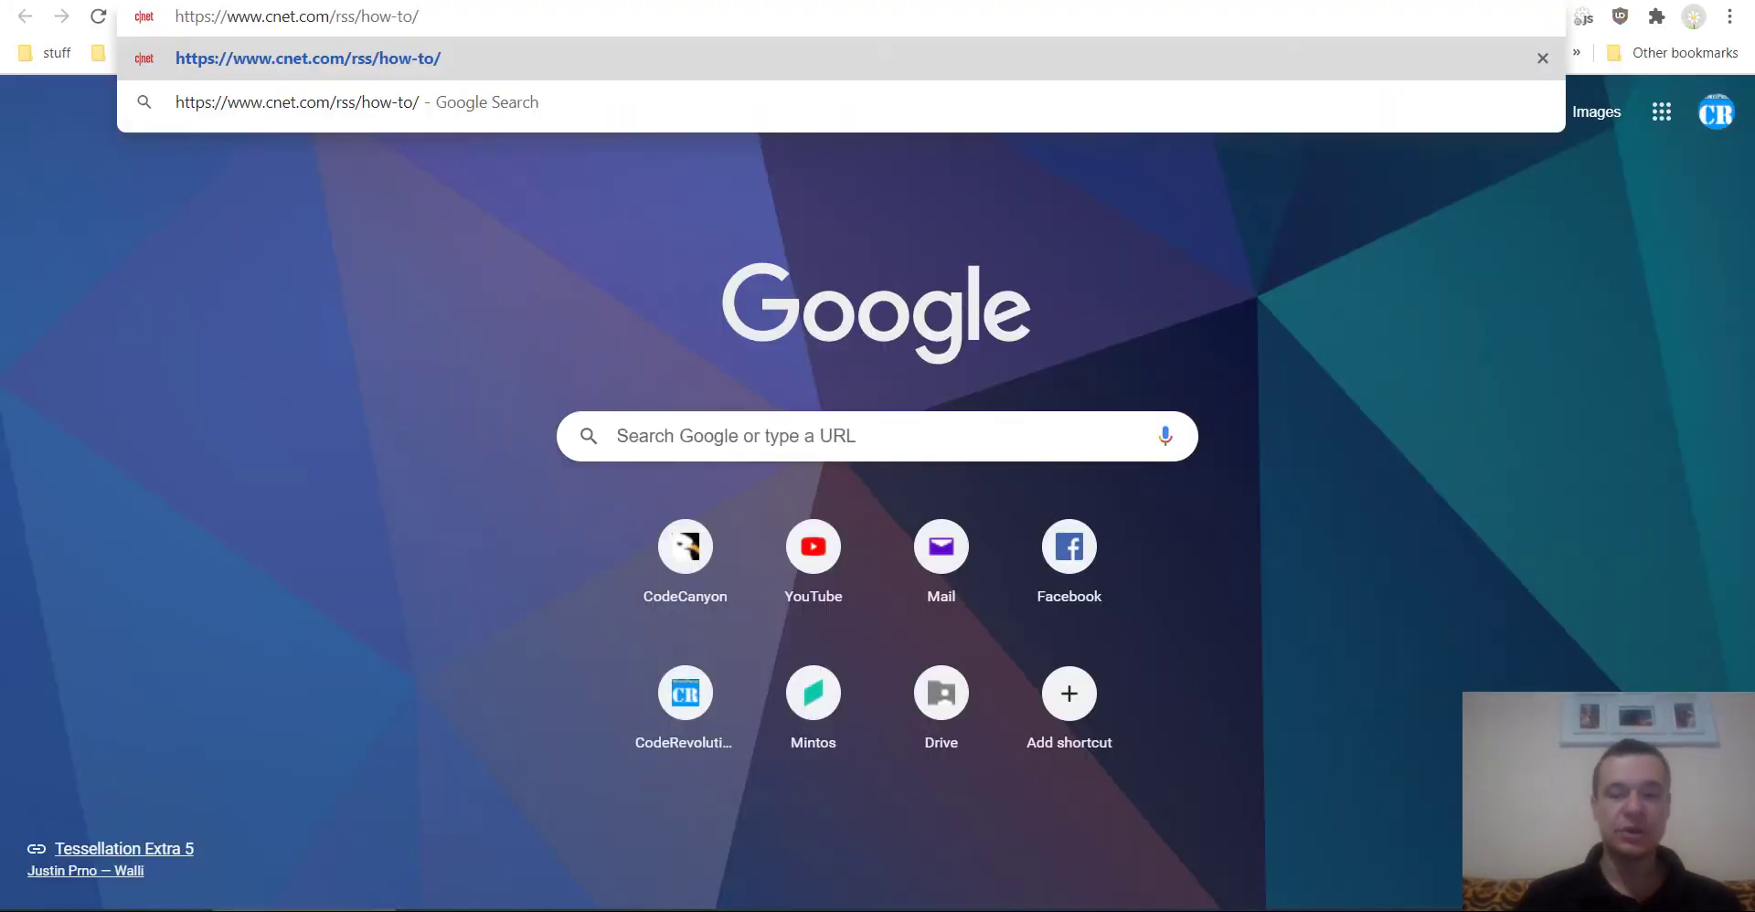
{"action": "key", "text": "Return"}
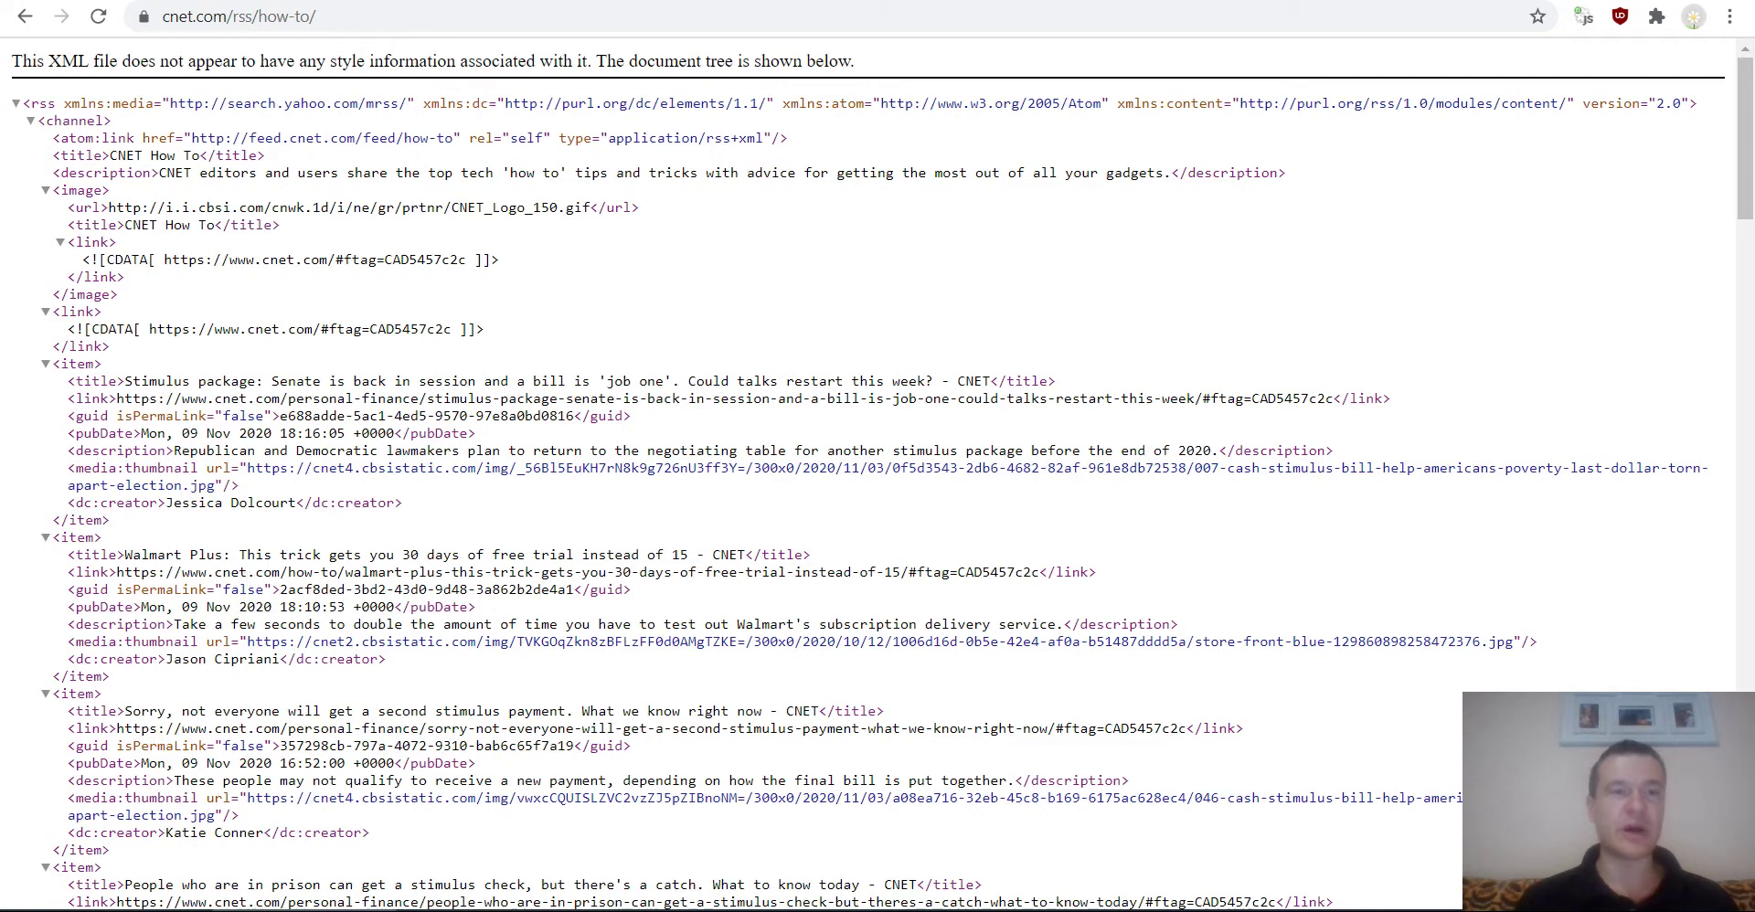
Return to the RSS to Post rules and set the new rule's maximum number of posts to 1.
{"action": "left_click", "coordinate": [311, 0]}
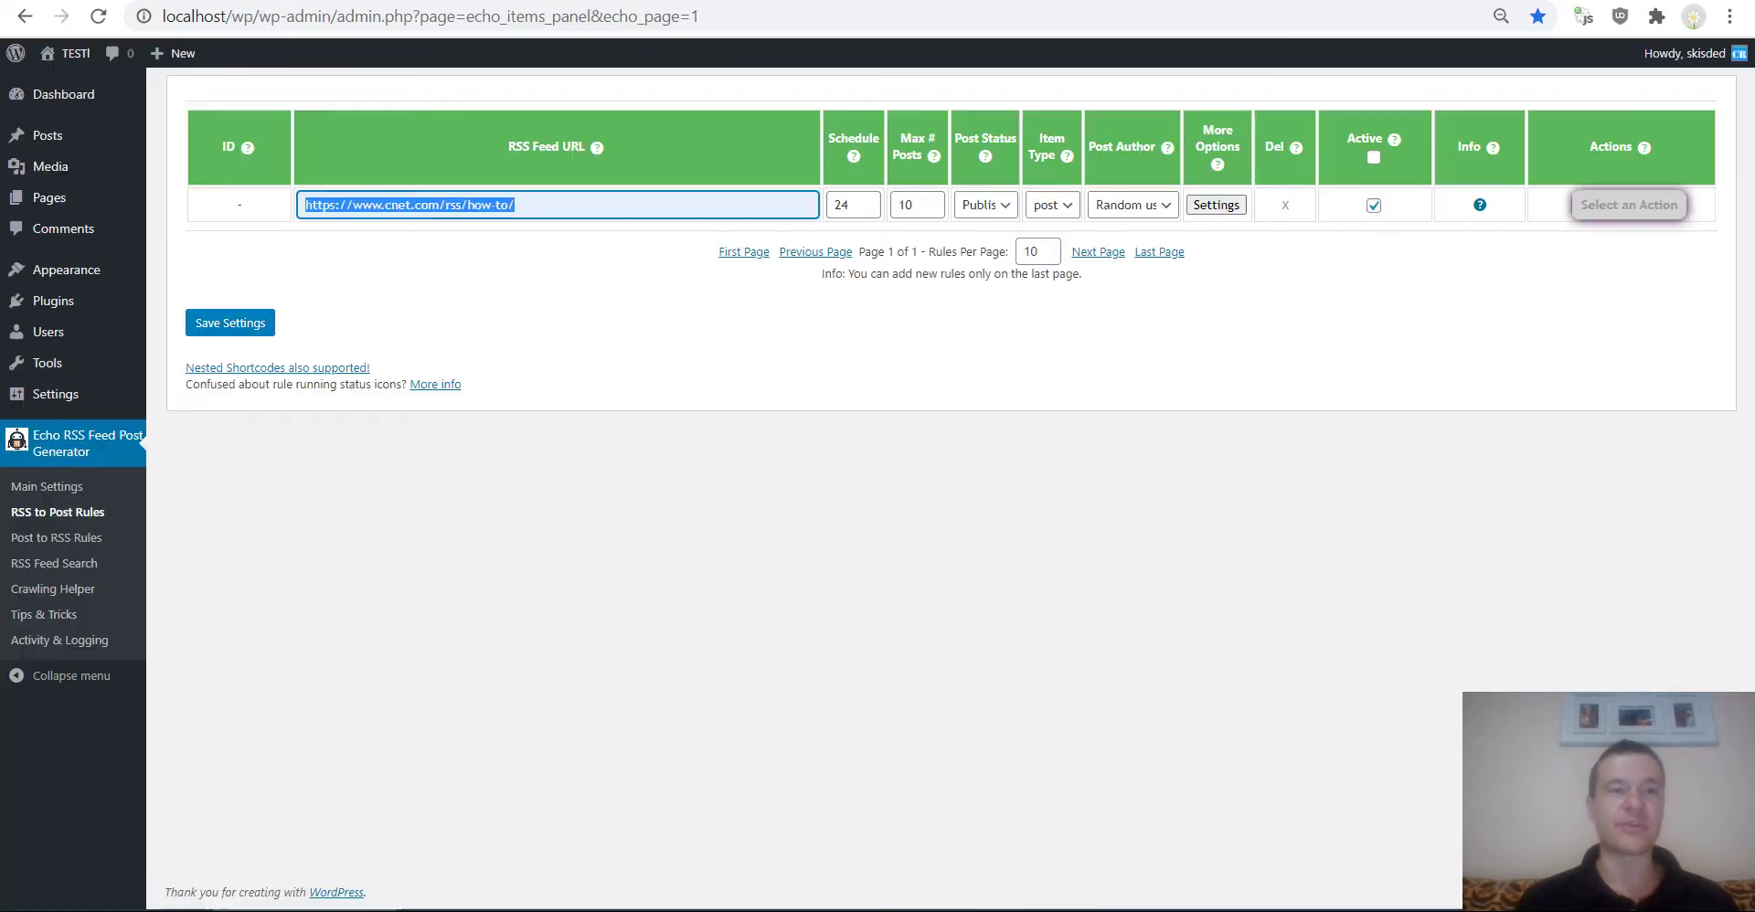
{"action": "double_click", "coordinate": [896, 207]}
{"action": "type", "text": "1"}
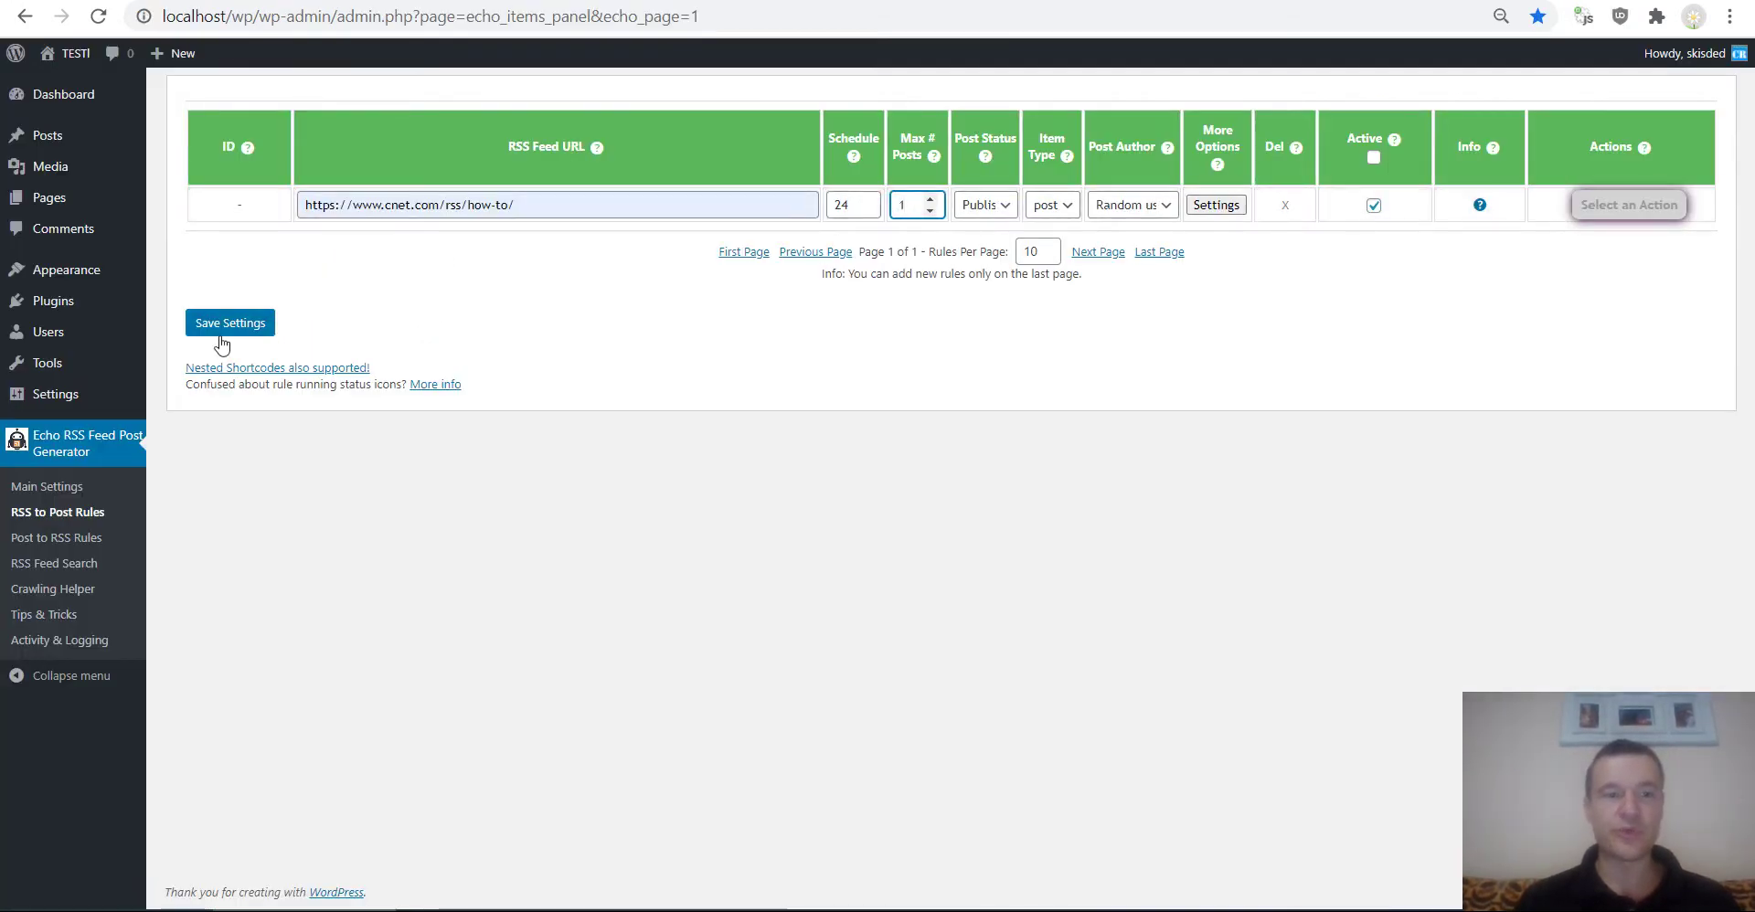
Copy the %%author%% shortcode from the Generated Post Content help text in the new rule's advanced settings.
{"action": "left_click", "coordinate": [1216, 205]}
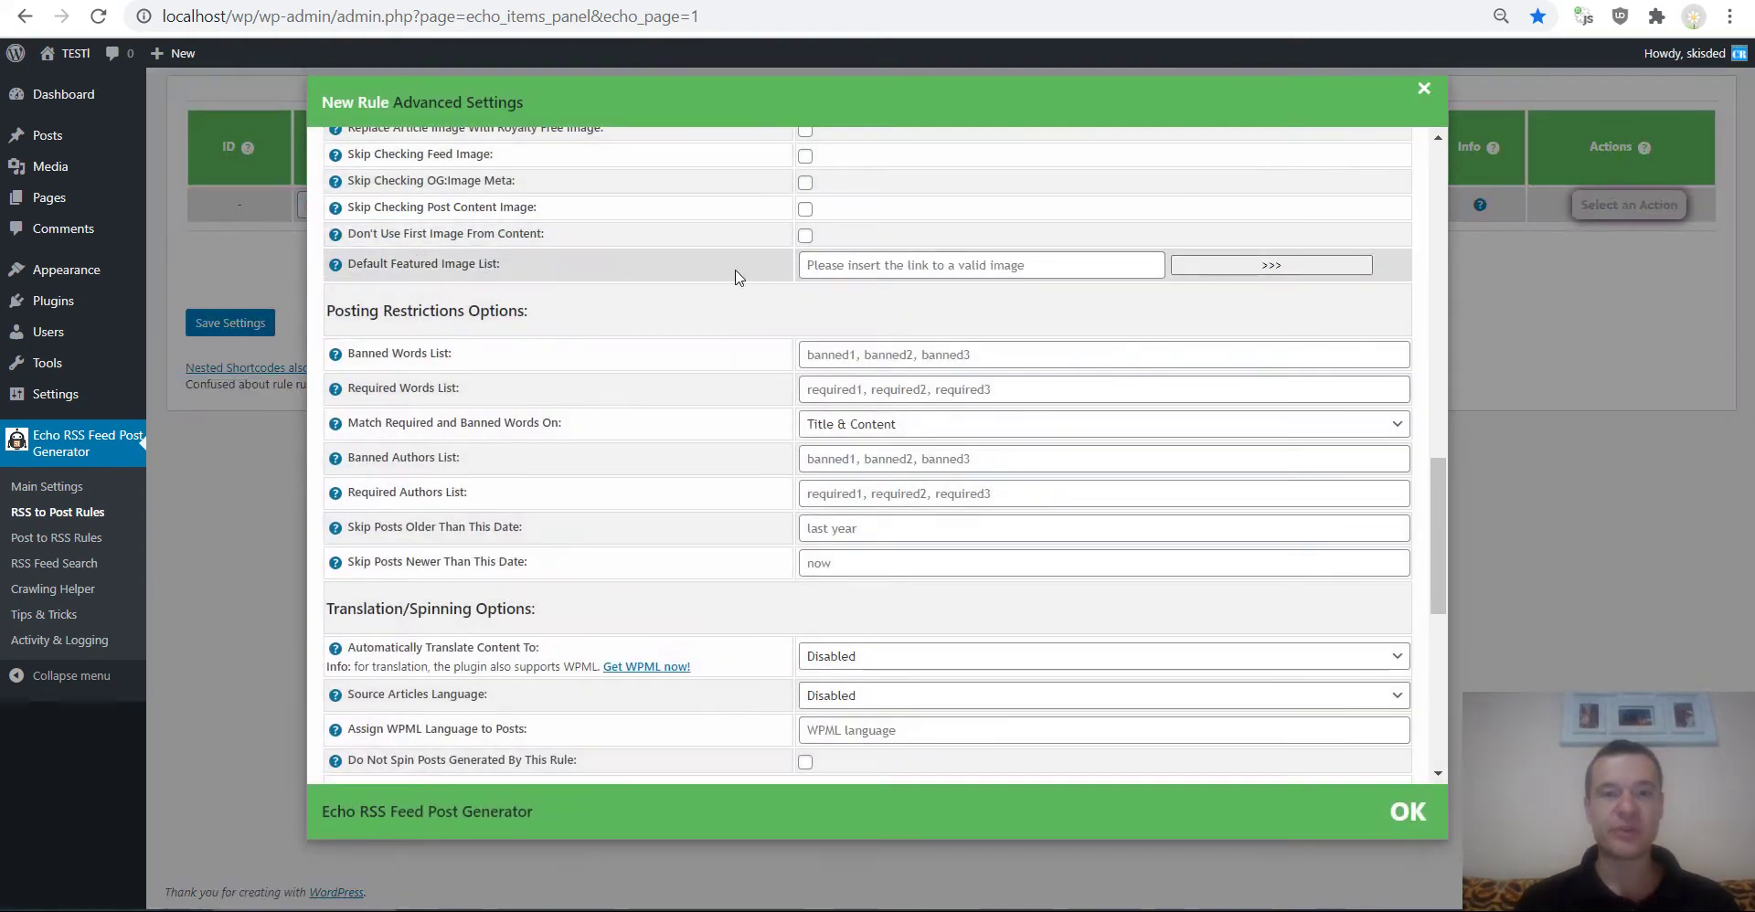
{"action": "scroll", "coordinate": [566, 296], "scroll_direction": "up", "scroll_amount": 10}
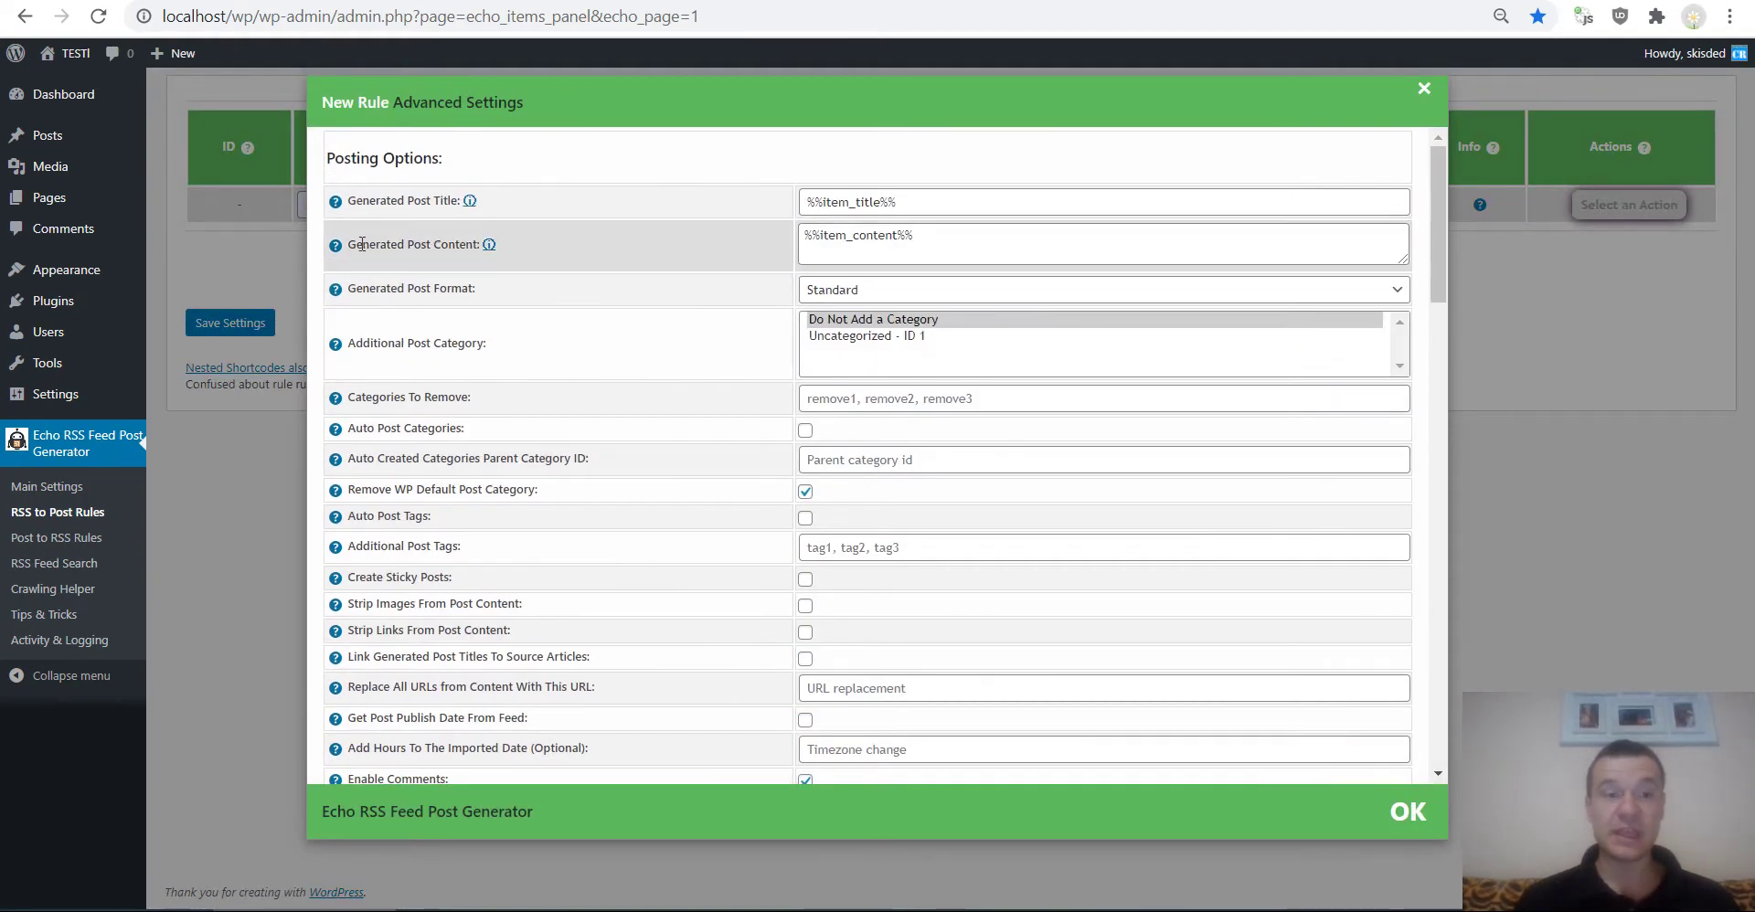
{"action": "mouse_move", "coordinate": [336, 245]}
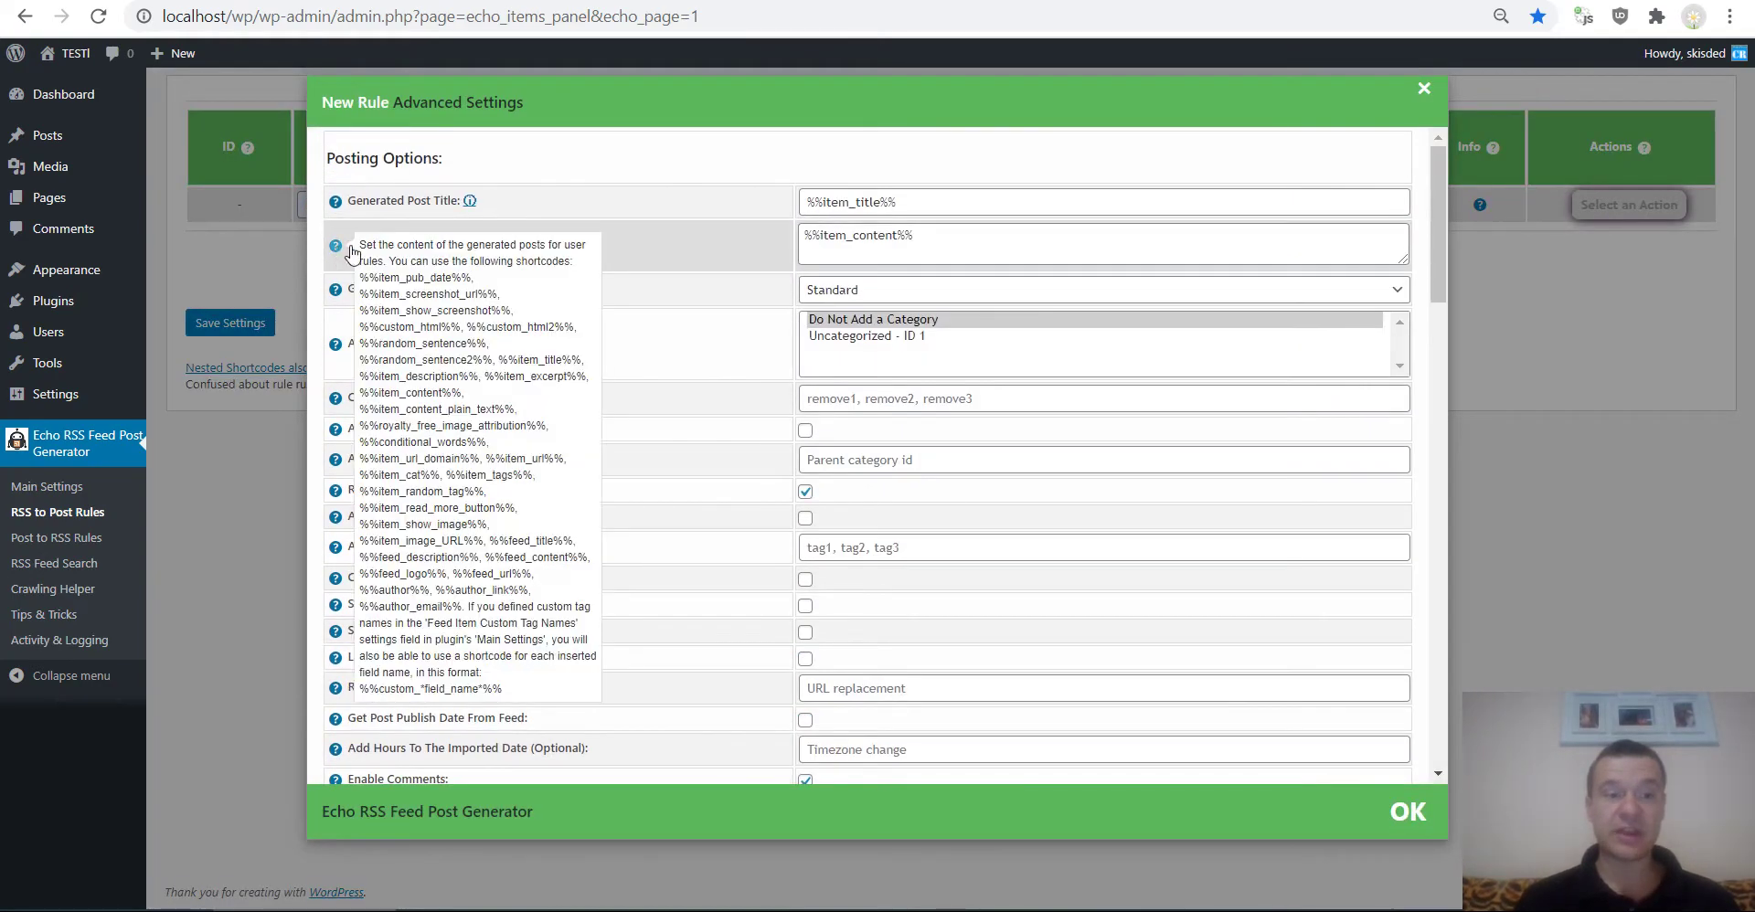
{"action": "left_click", "coordinate": [365, 595]}
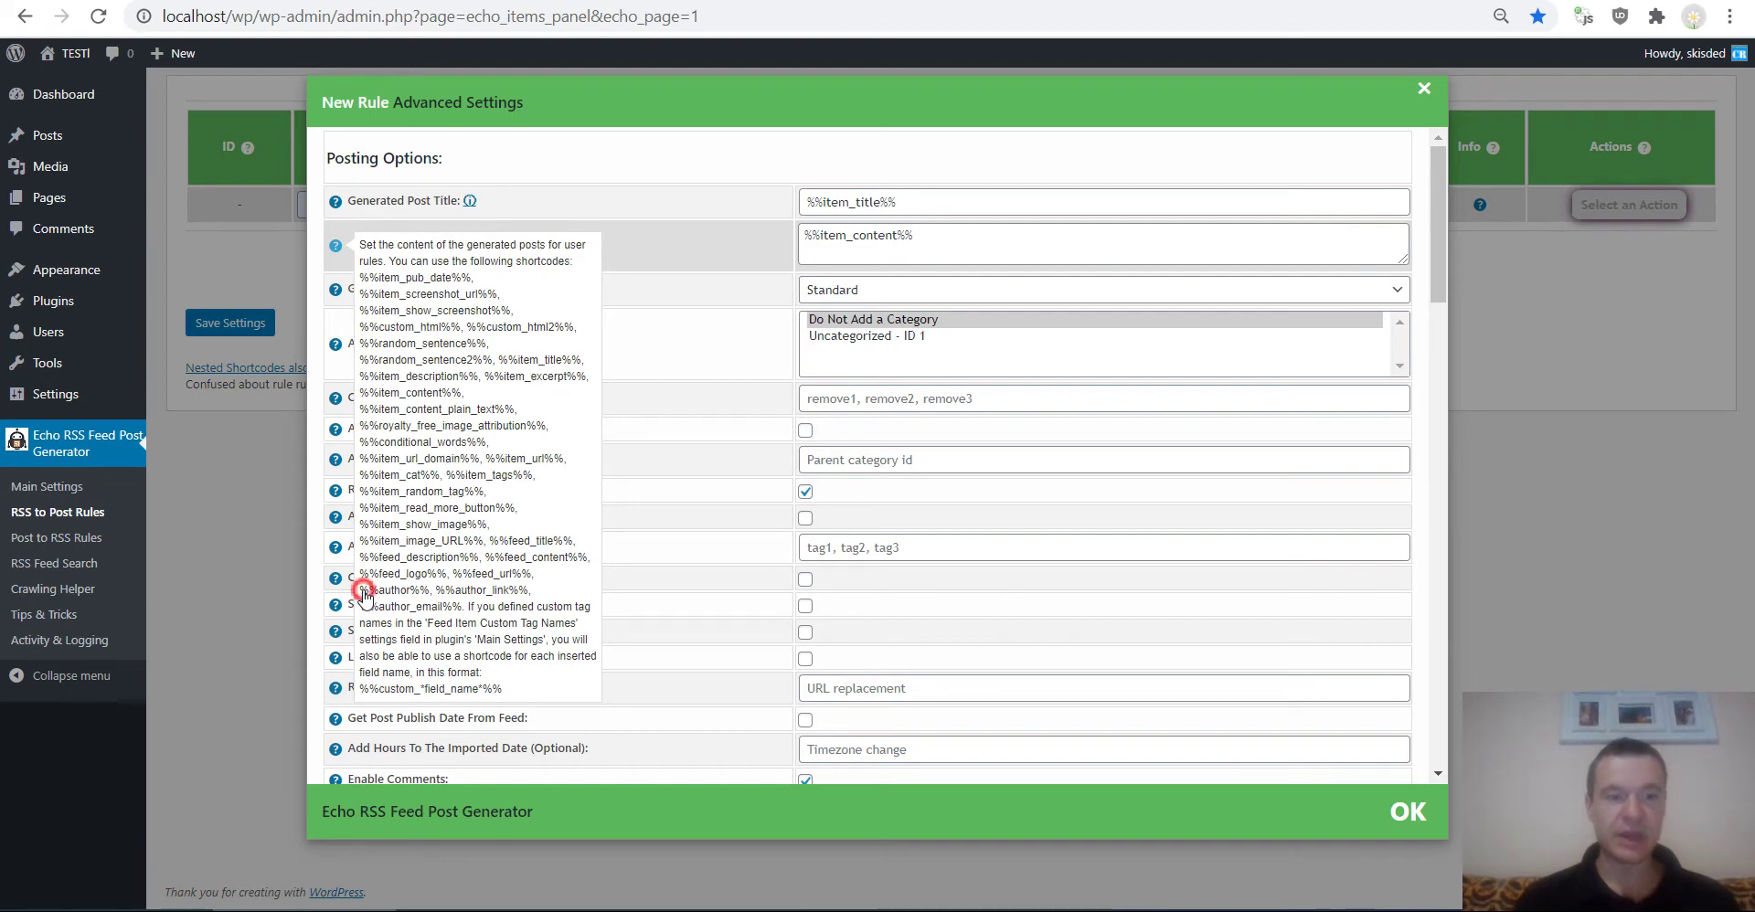
{"action": "left_click_drag", "start_coordinate": [365, 596], "coordinate": [430, 597]}
{"action": "key", "text": "ctrl+c"}
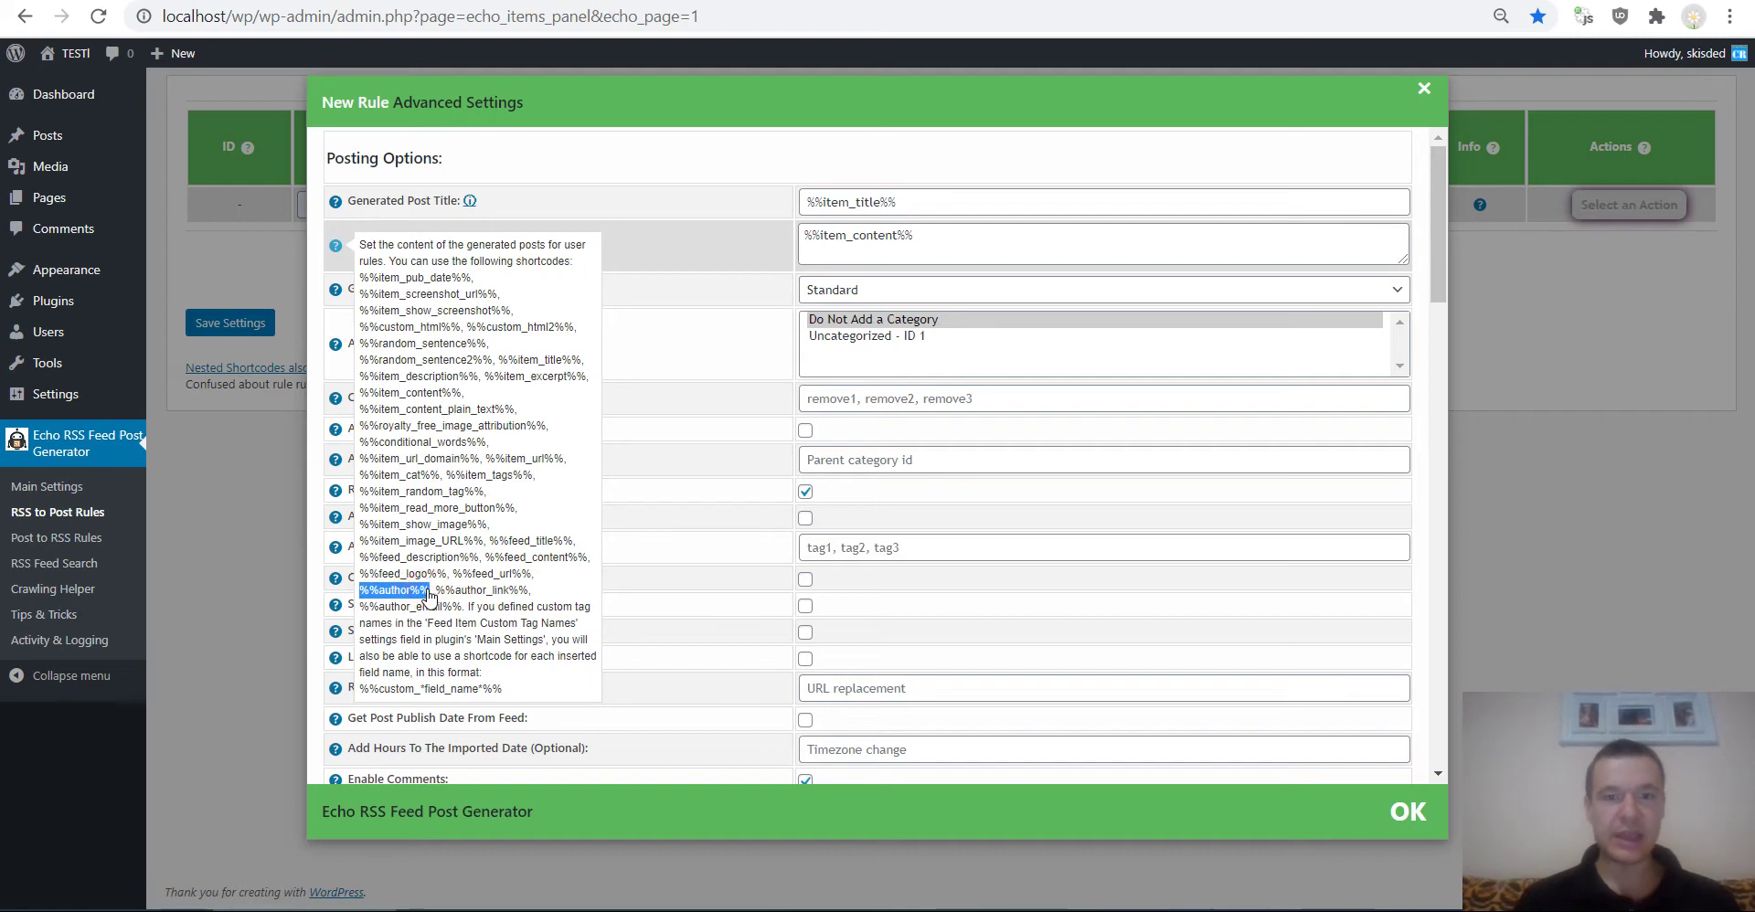
Replace the generated post content template with "Post author is: %%author%%".
{"action": "left_click", "coordinate": [925, 236]}
{"action": "key", "text": "ctrl+a"}
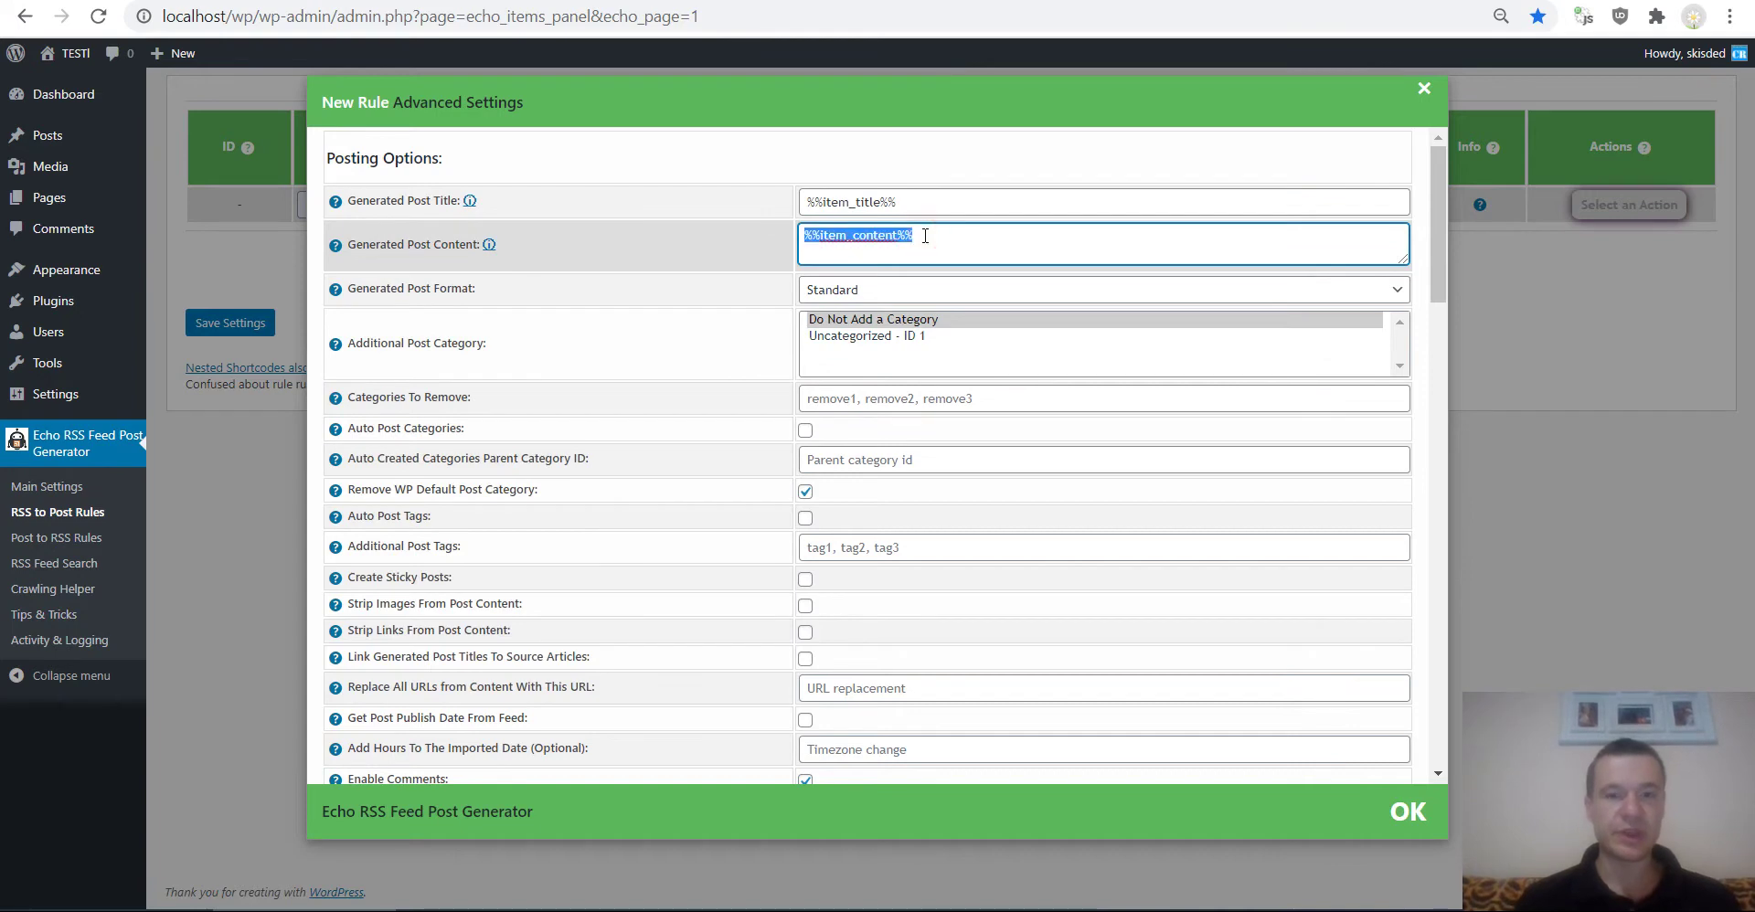
{"action": "key", "text": "ctrl+v"}
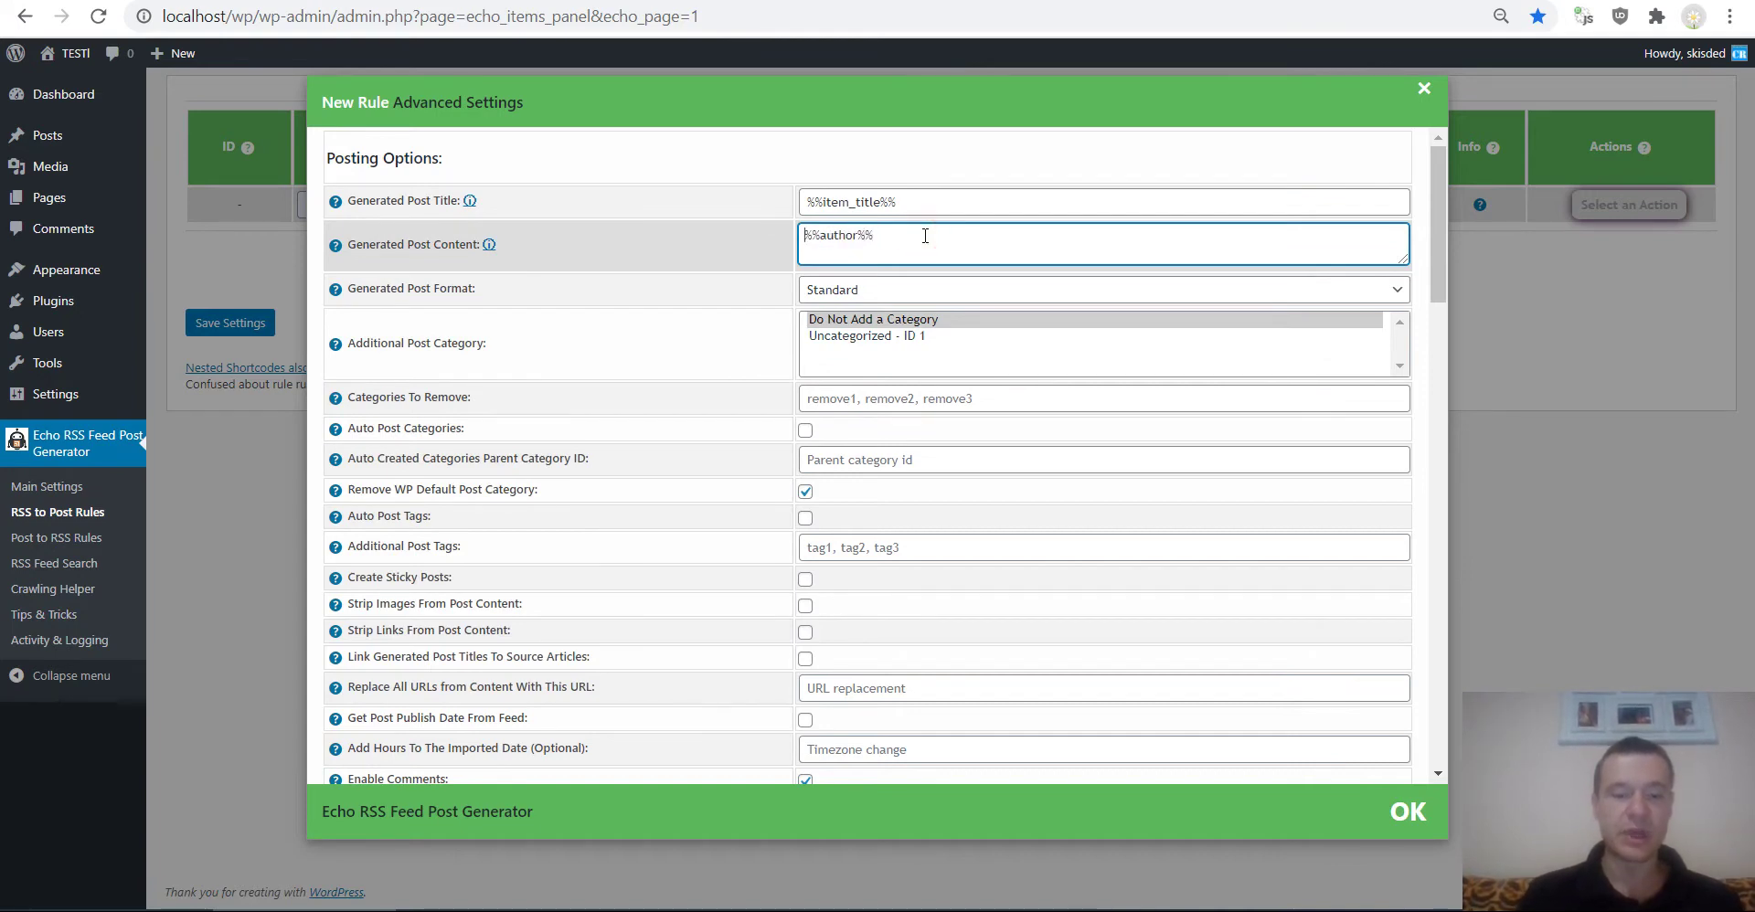
{"action": "type", "text": "Post autho"}
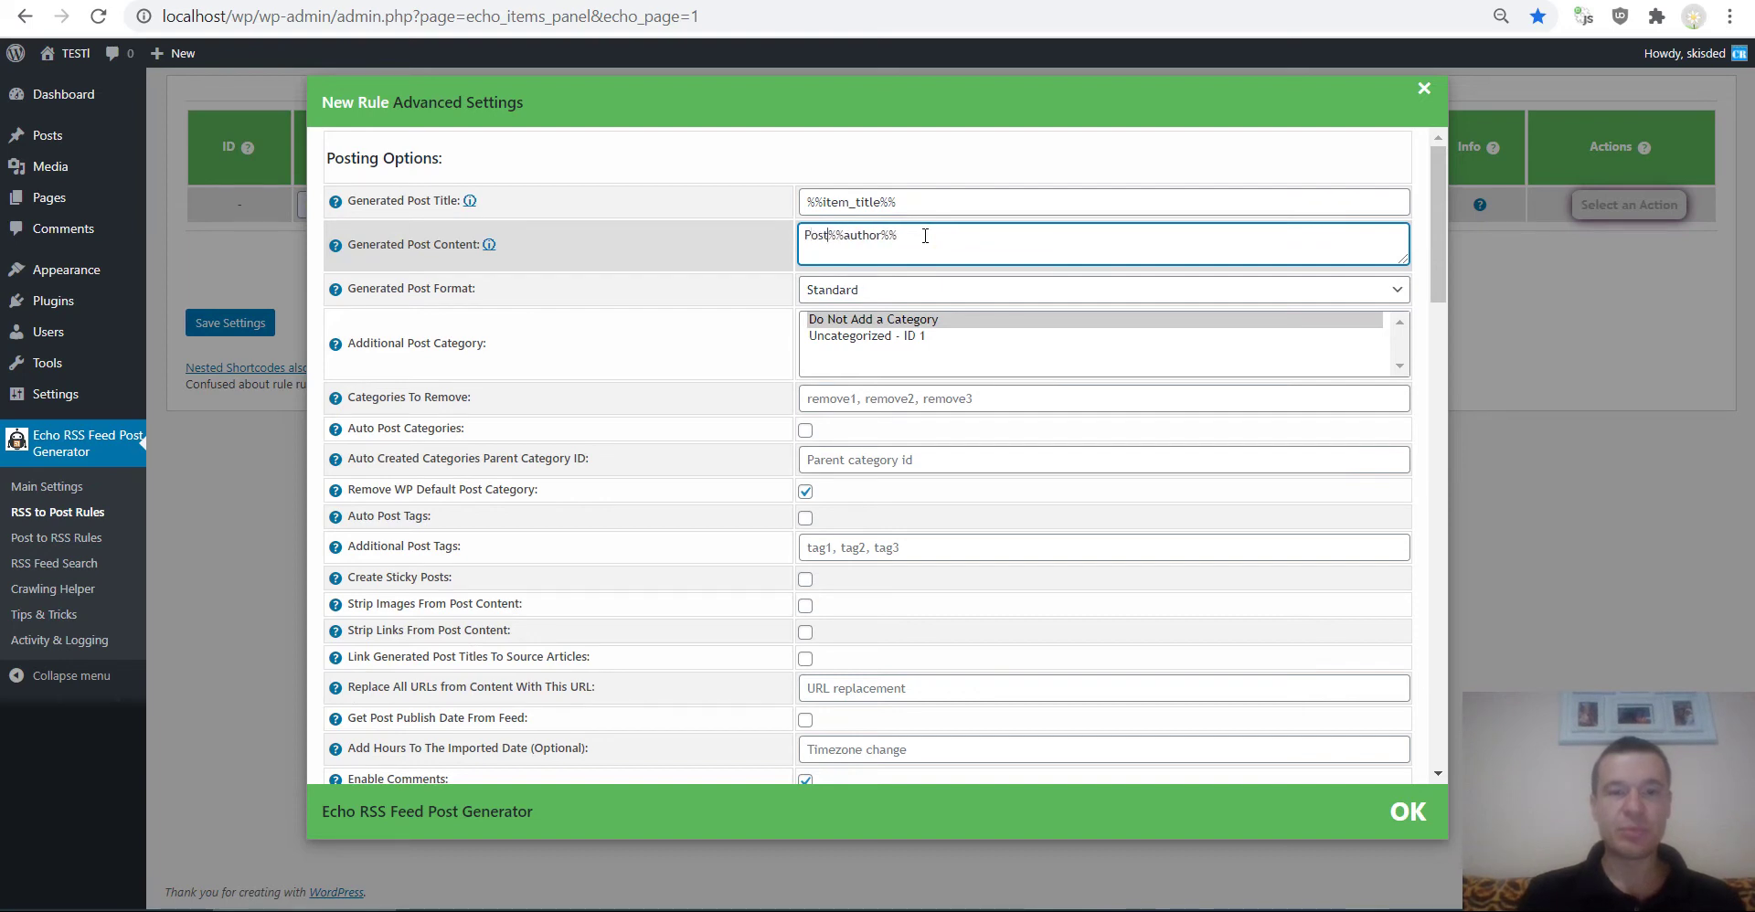
{"action": "type", "text": "r is:"}
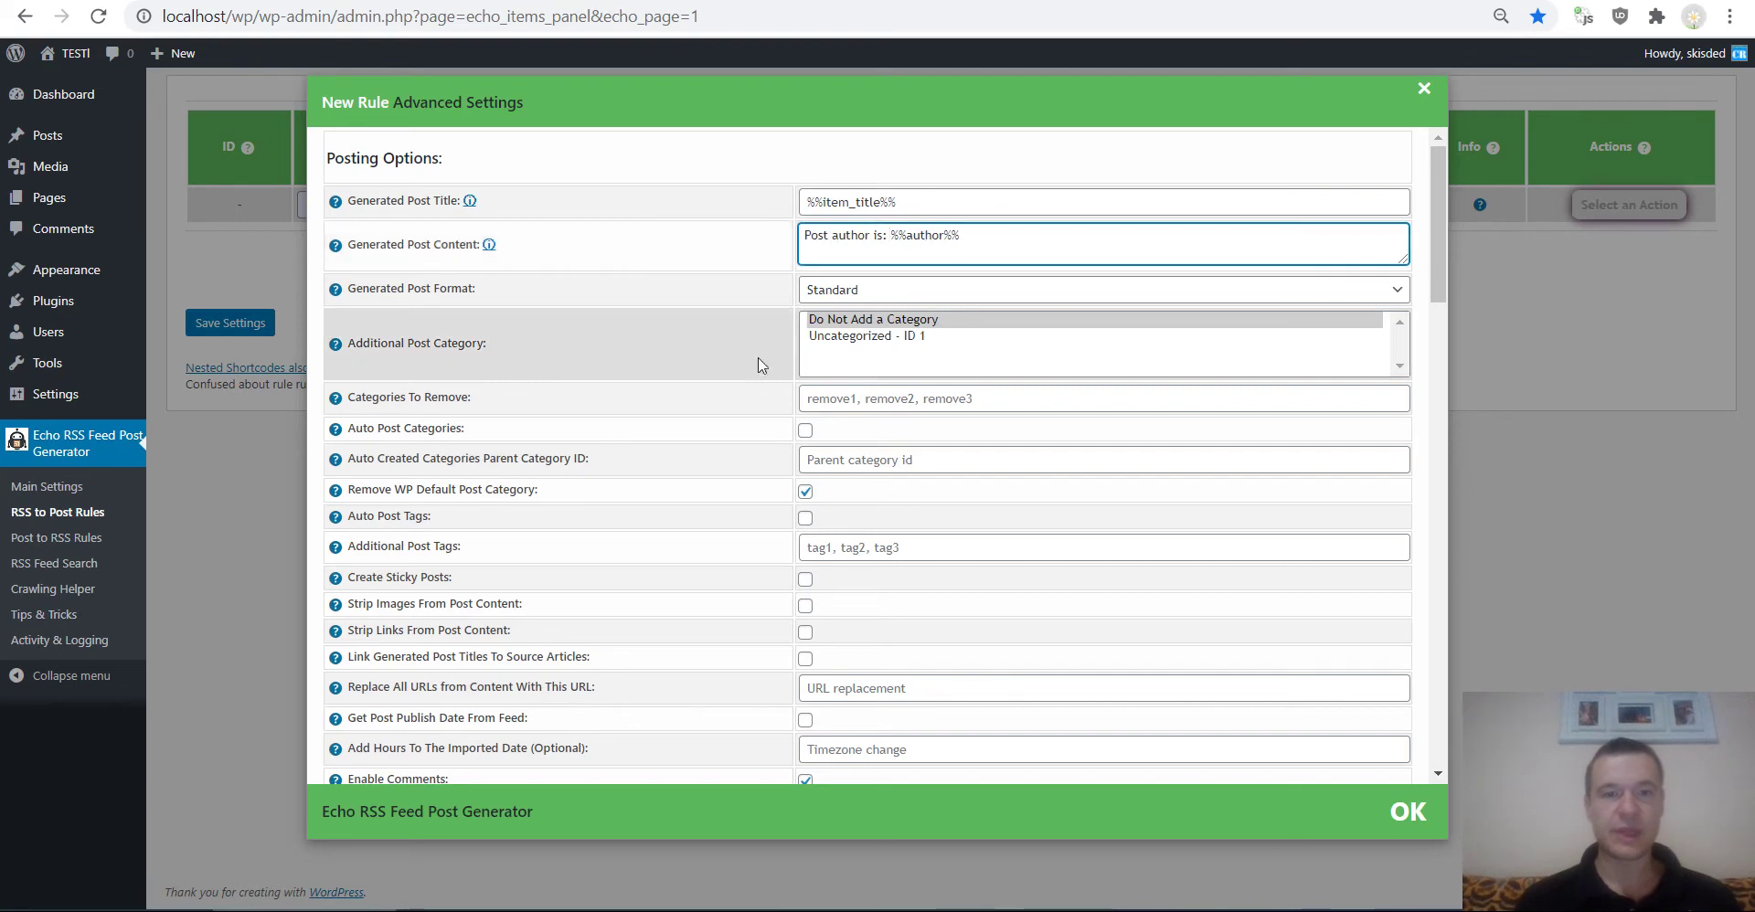
Save the rule settings and run the CNET feed rule immediately, confirming the run.
{"action": "left_click", "coordinate": [242, 326]}
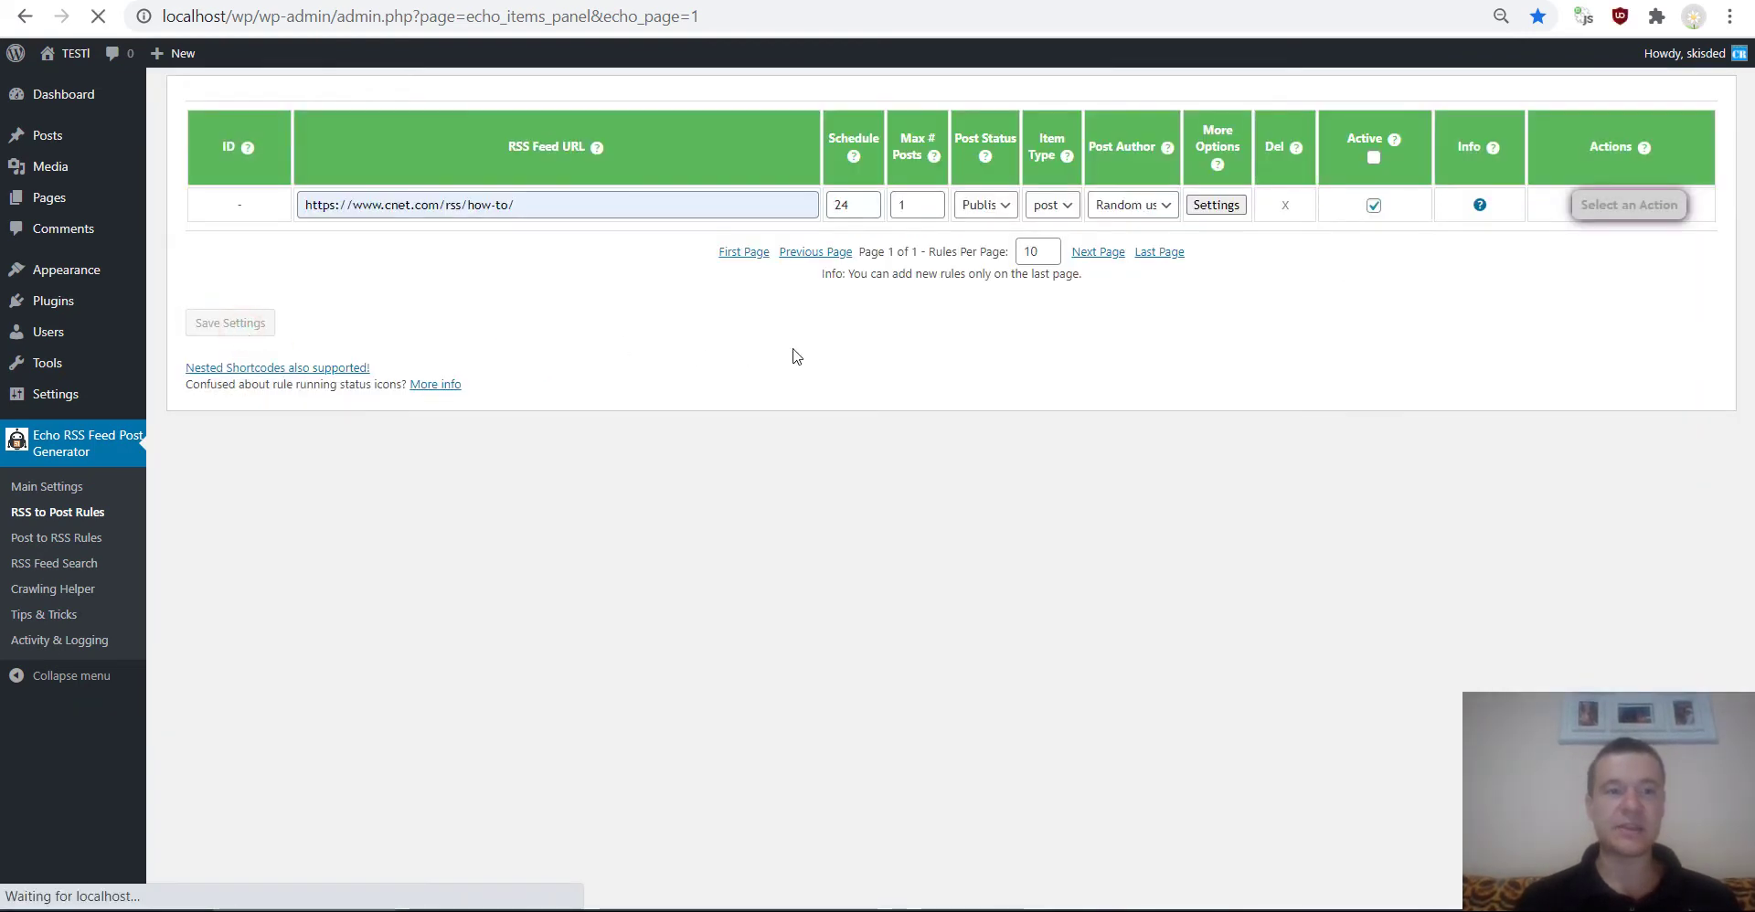
{"action": "mouse_move", "coordinate": [1480, 205]}
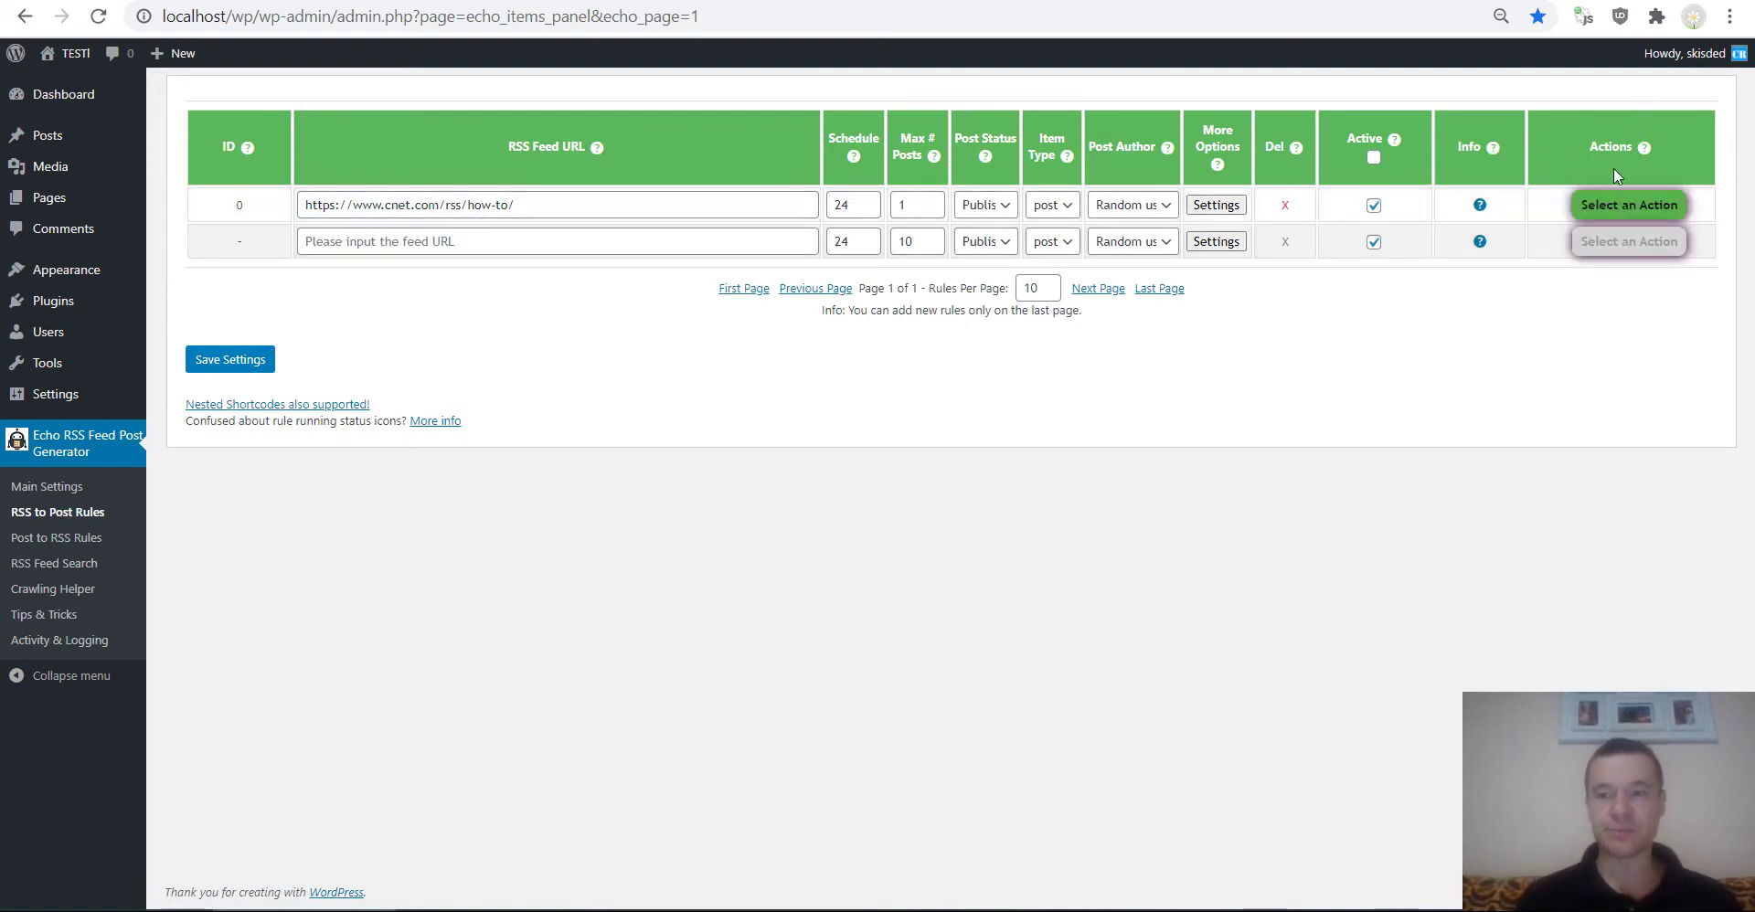
{"action": "left_click", "coordinate": [1606, 204]}
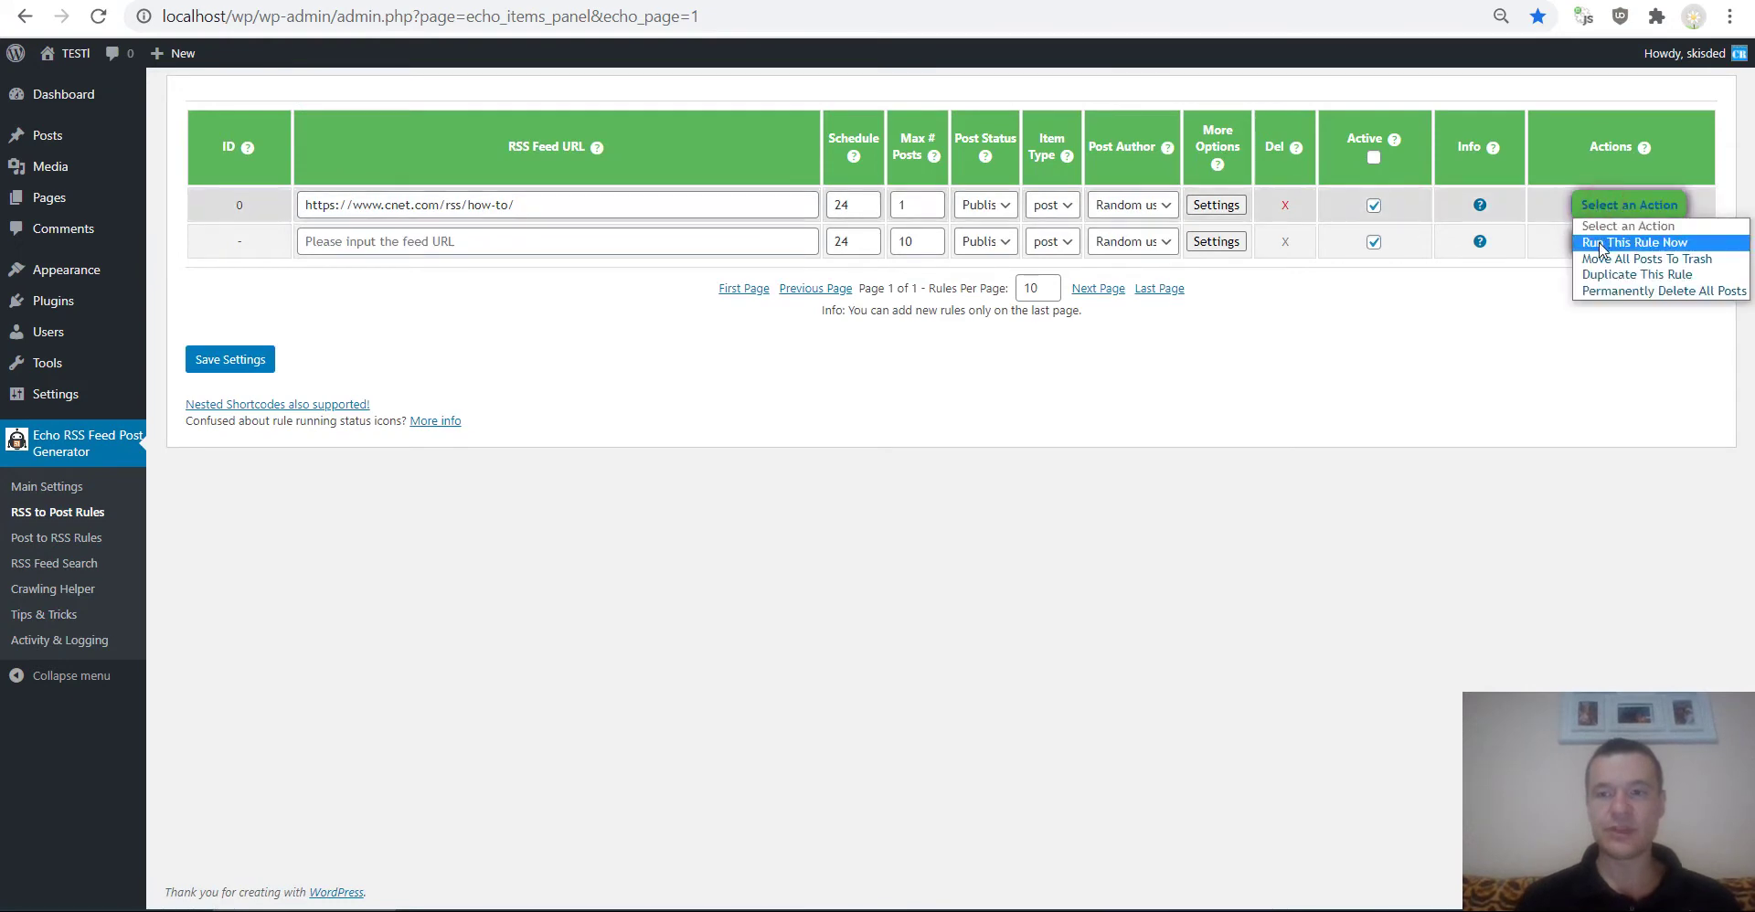
{"action": "left_click", "coordinate": [1602, 243]}
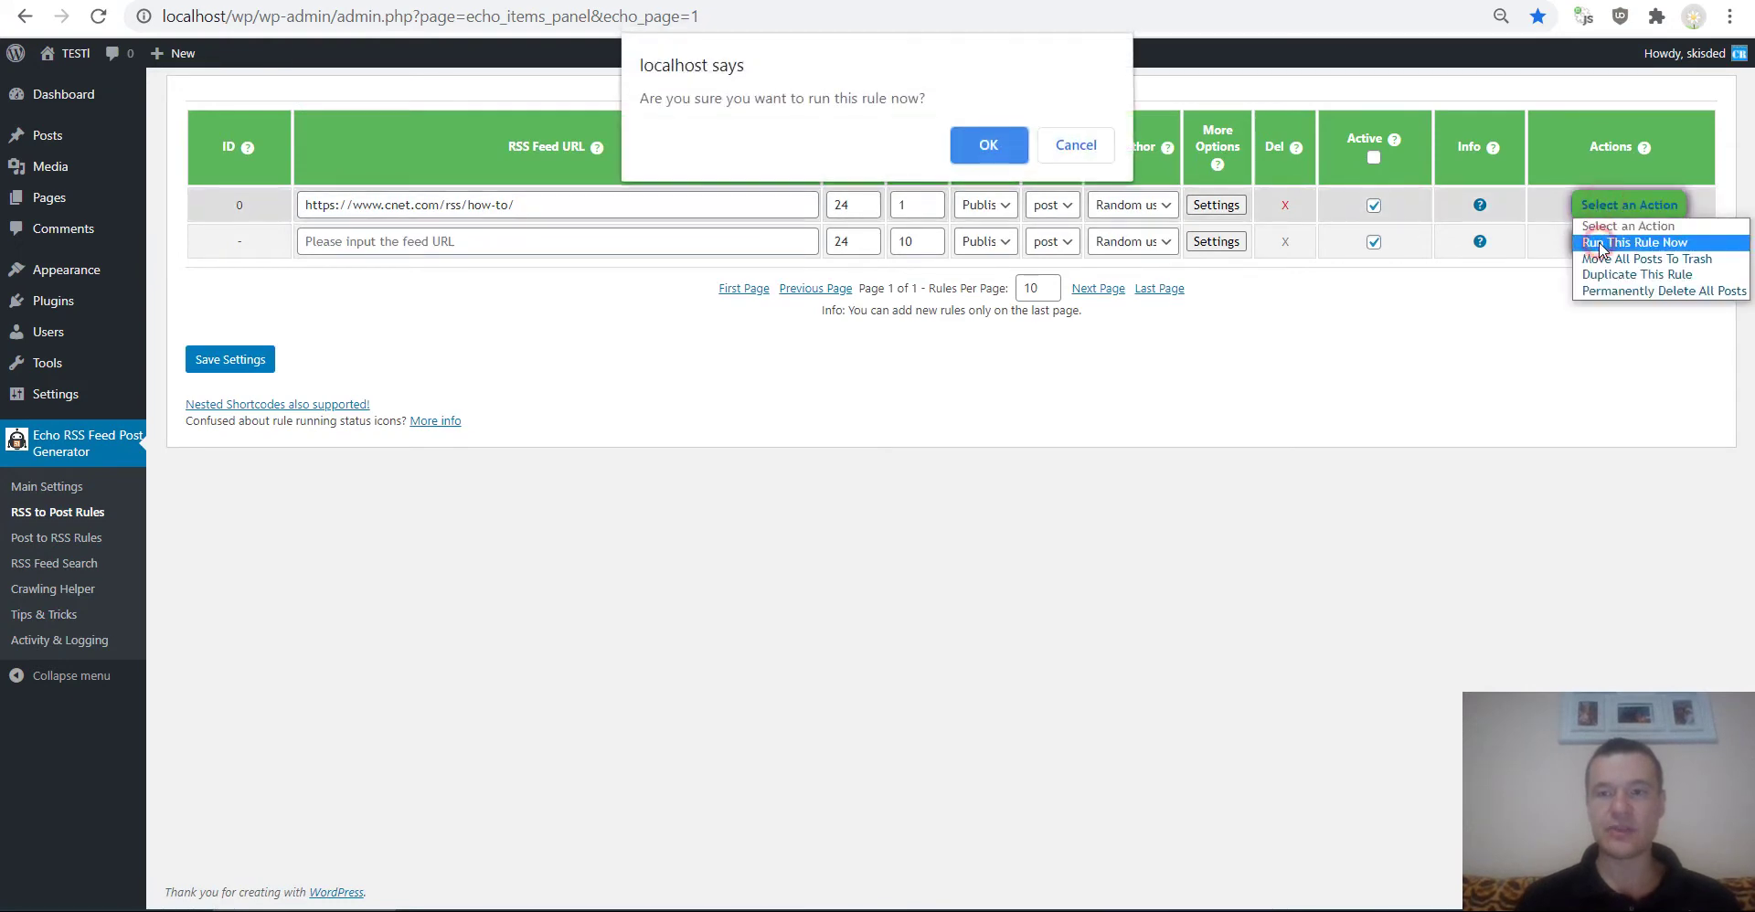
{"action": "left_click", "coordinate": [1004, 140]}
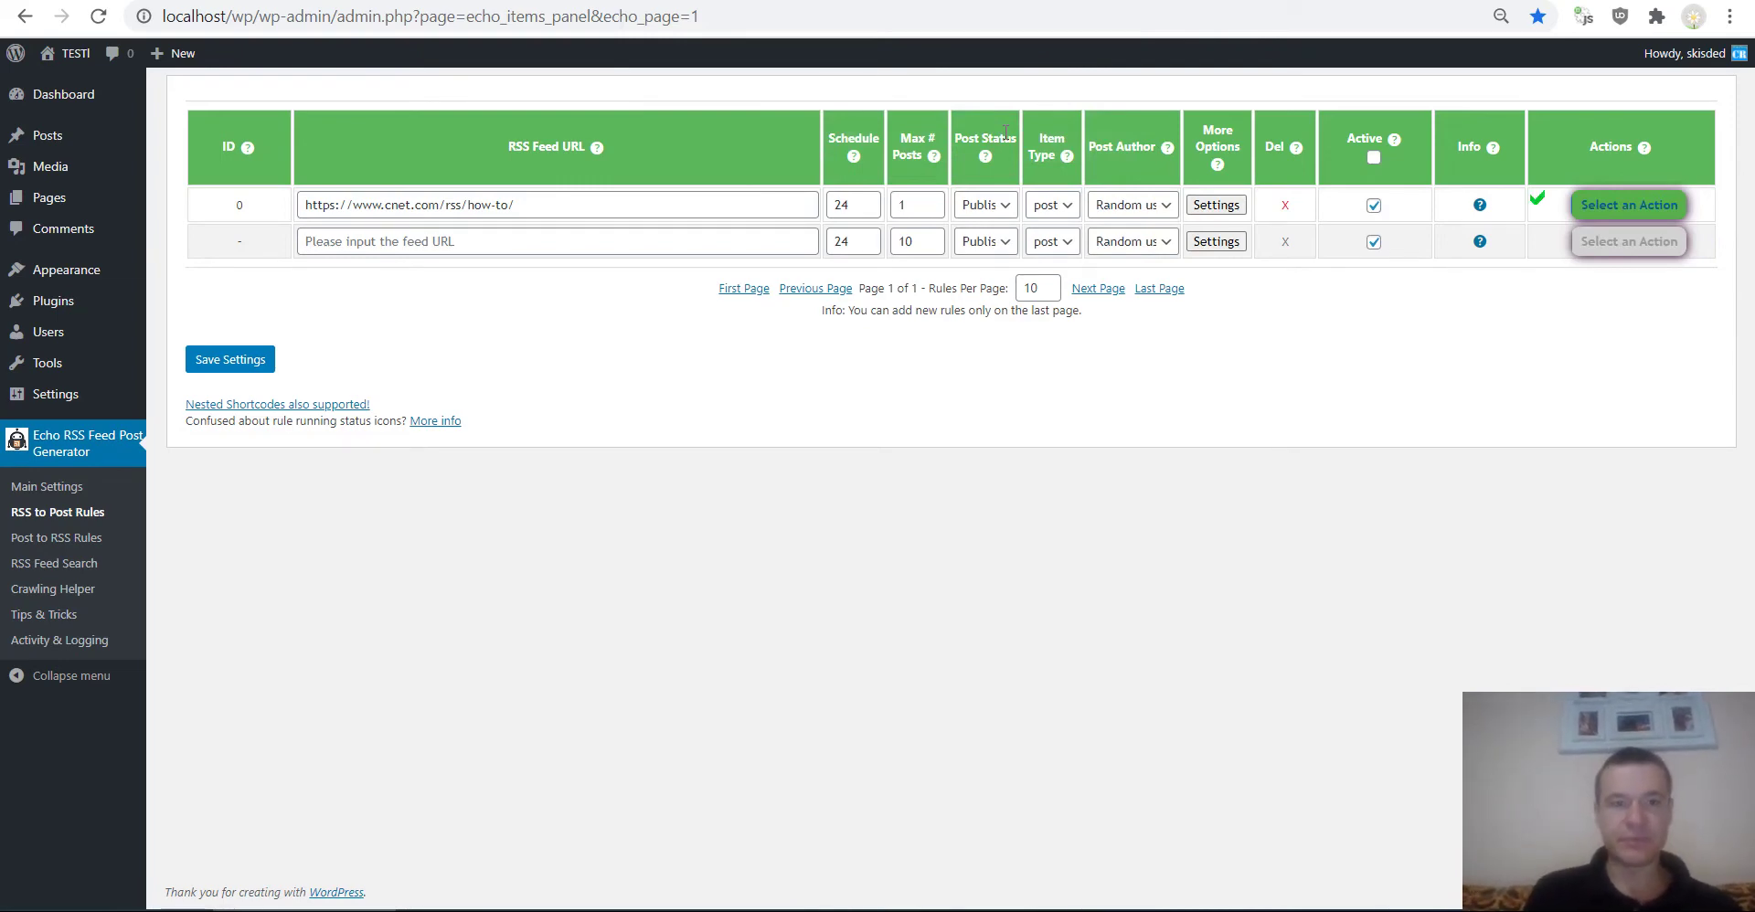
Open the site in a new tab and view the content of the generated "Stimulus package" post.
{"action": "mouse_move", "coordinate": [71, 56]}
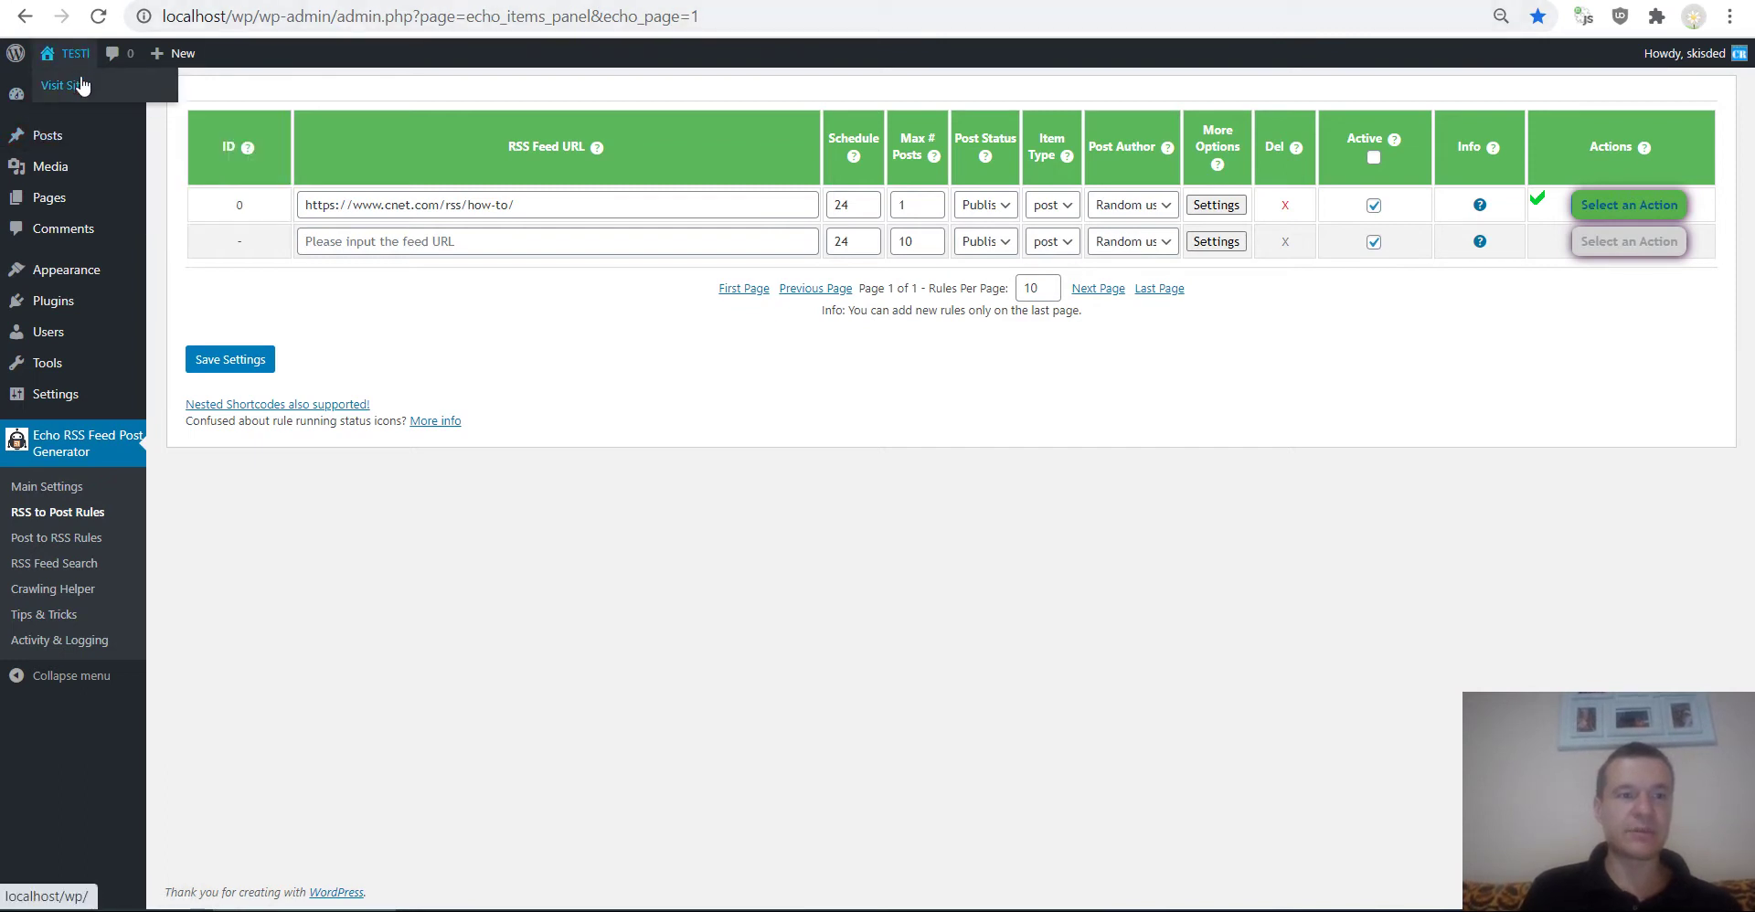
{"action": "right_click", "coordinate": [81, 85]}
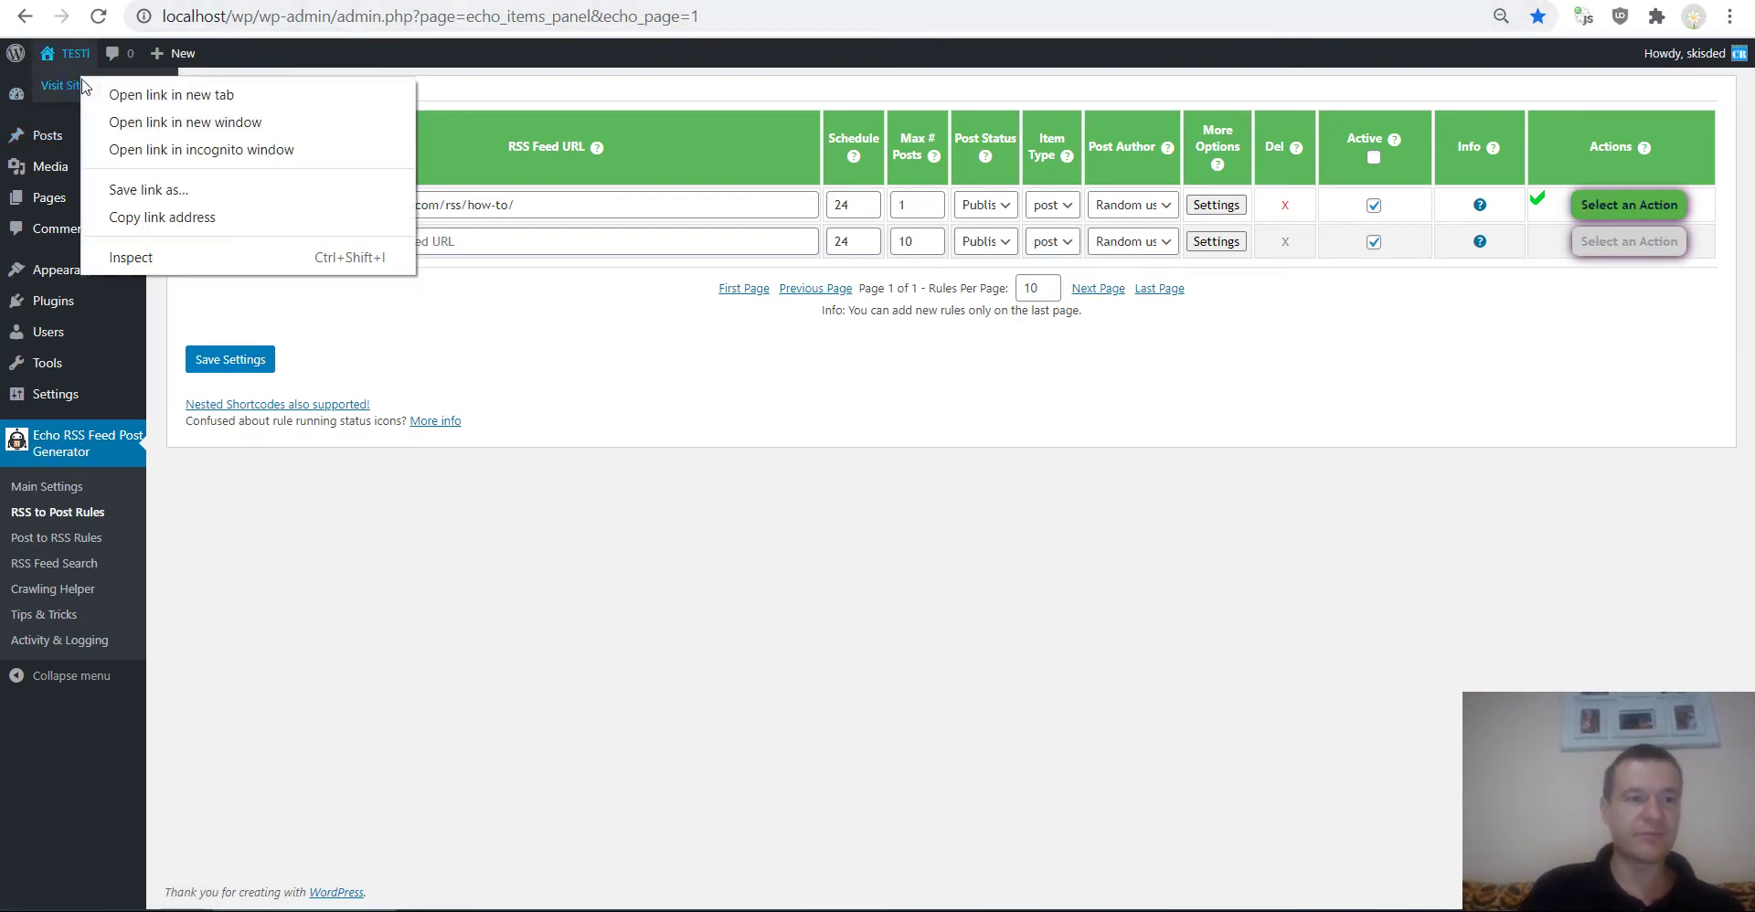
{"action": "right_click", "coordinate": [67, 91]}
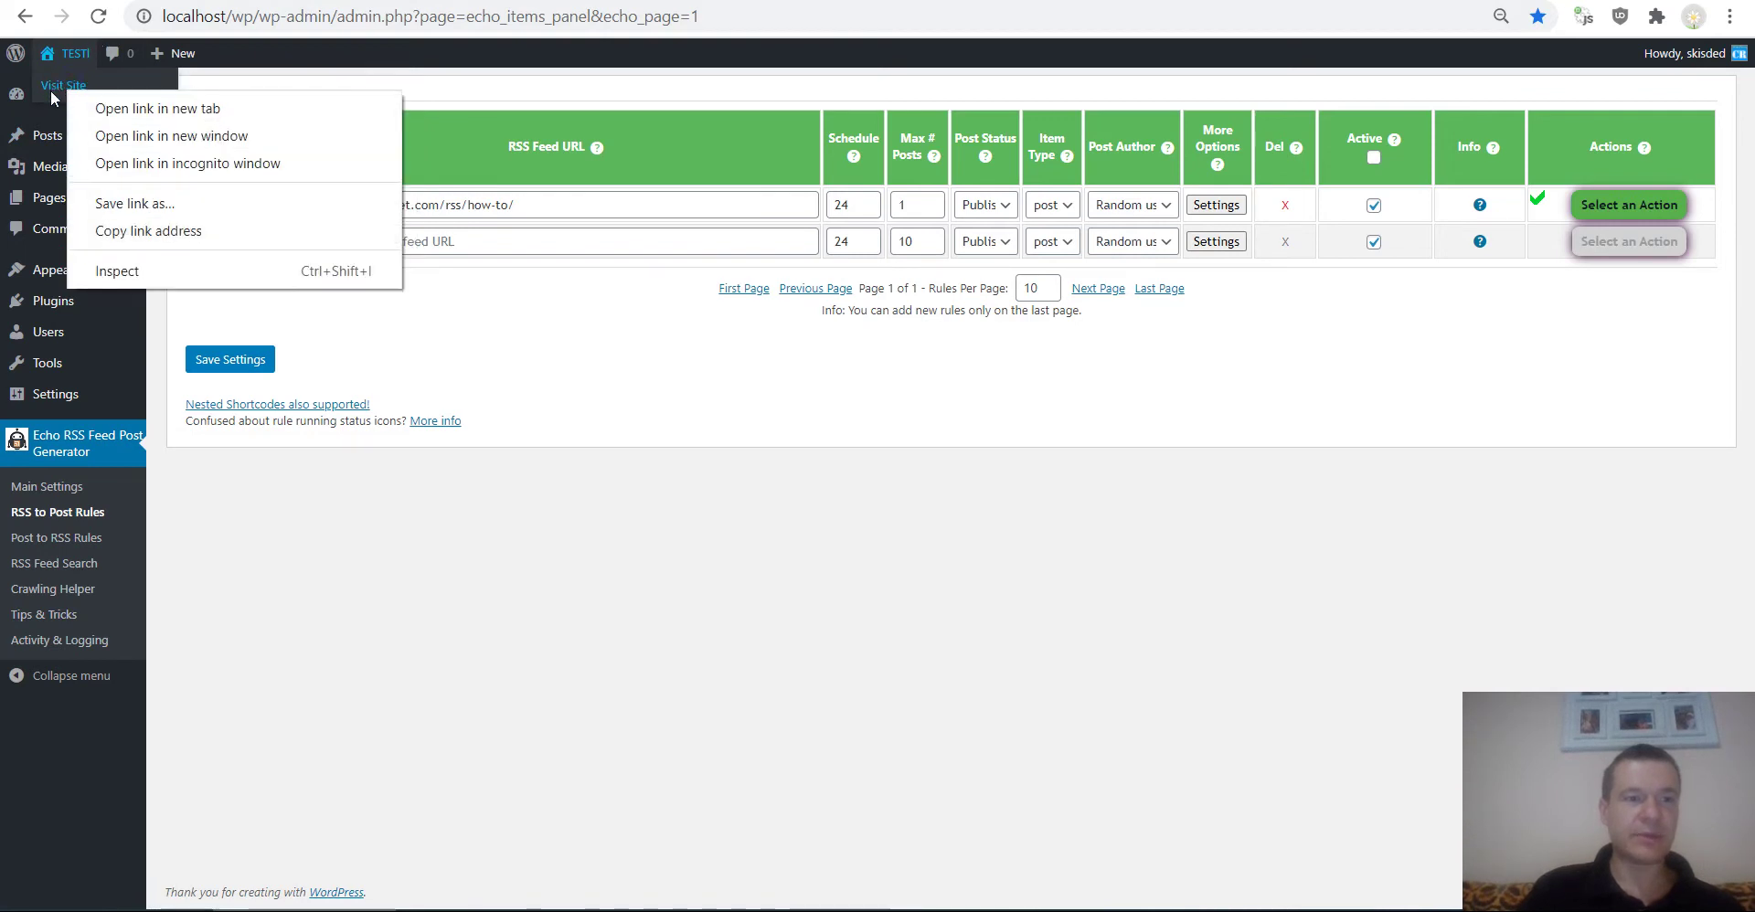
{"action": "left_click", "coordinate": [92, 102]}
{"action": "left_click", "coordinate": [407, 1]}
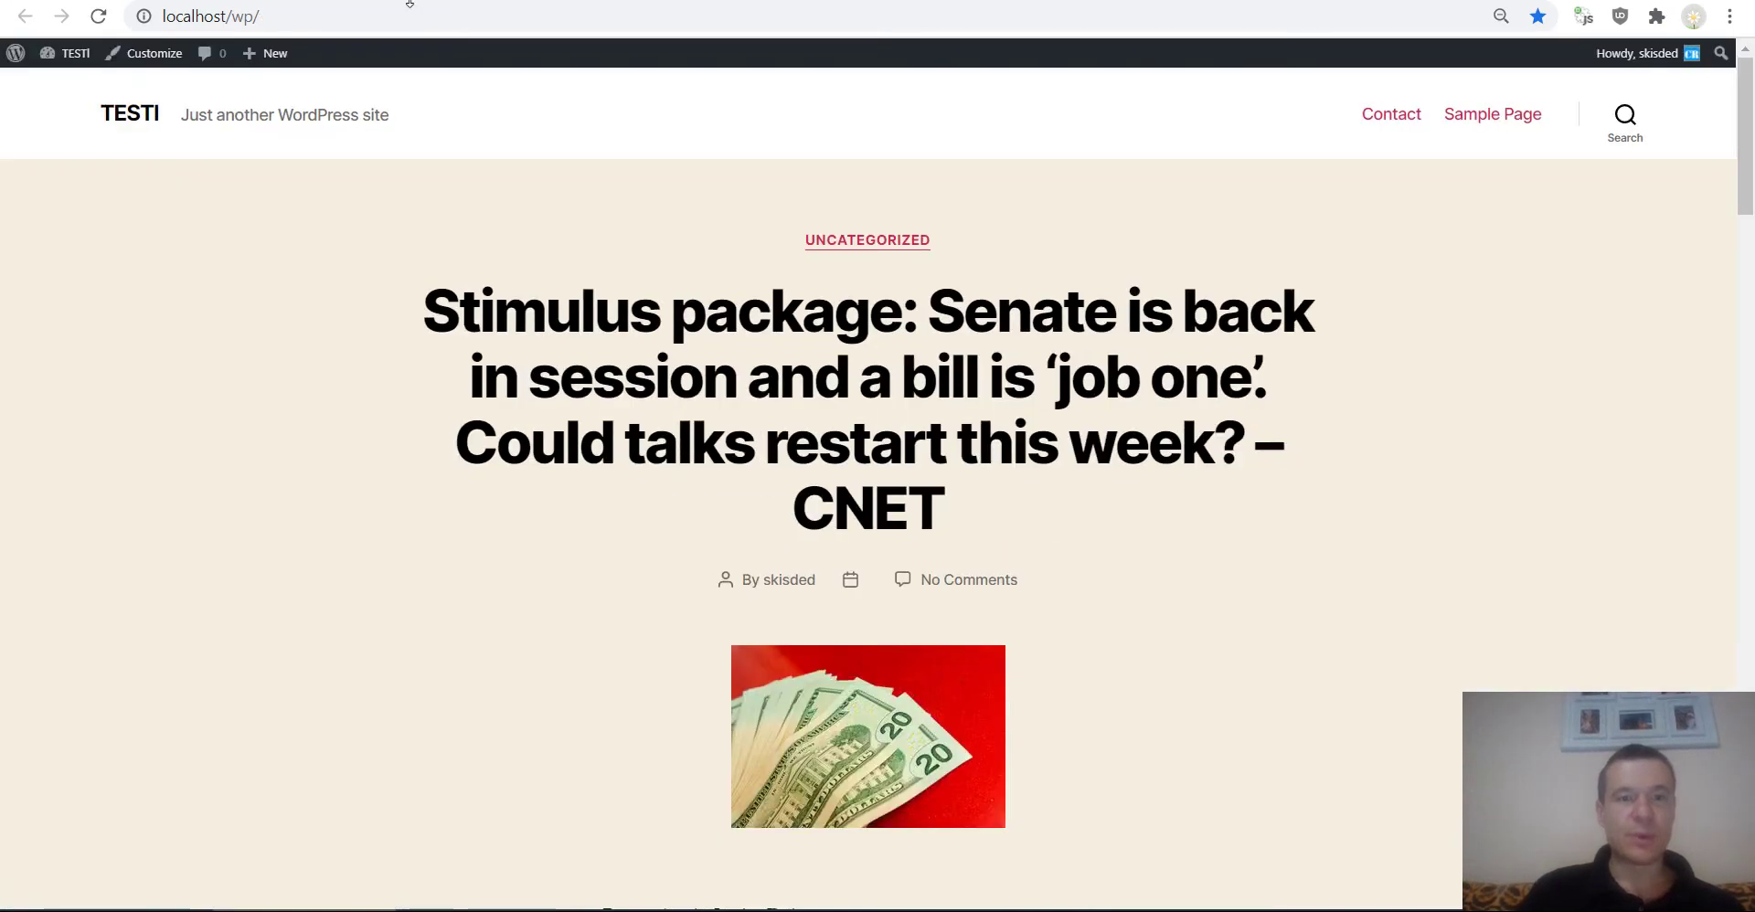
{"action": "left_click", "coordinate": [515, 317]}
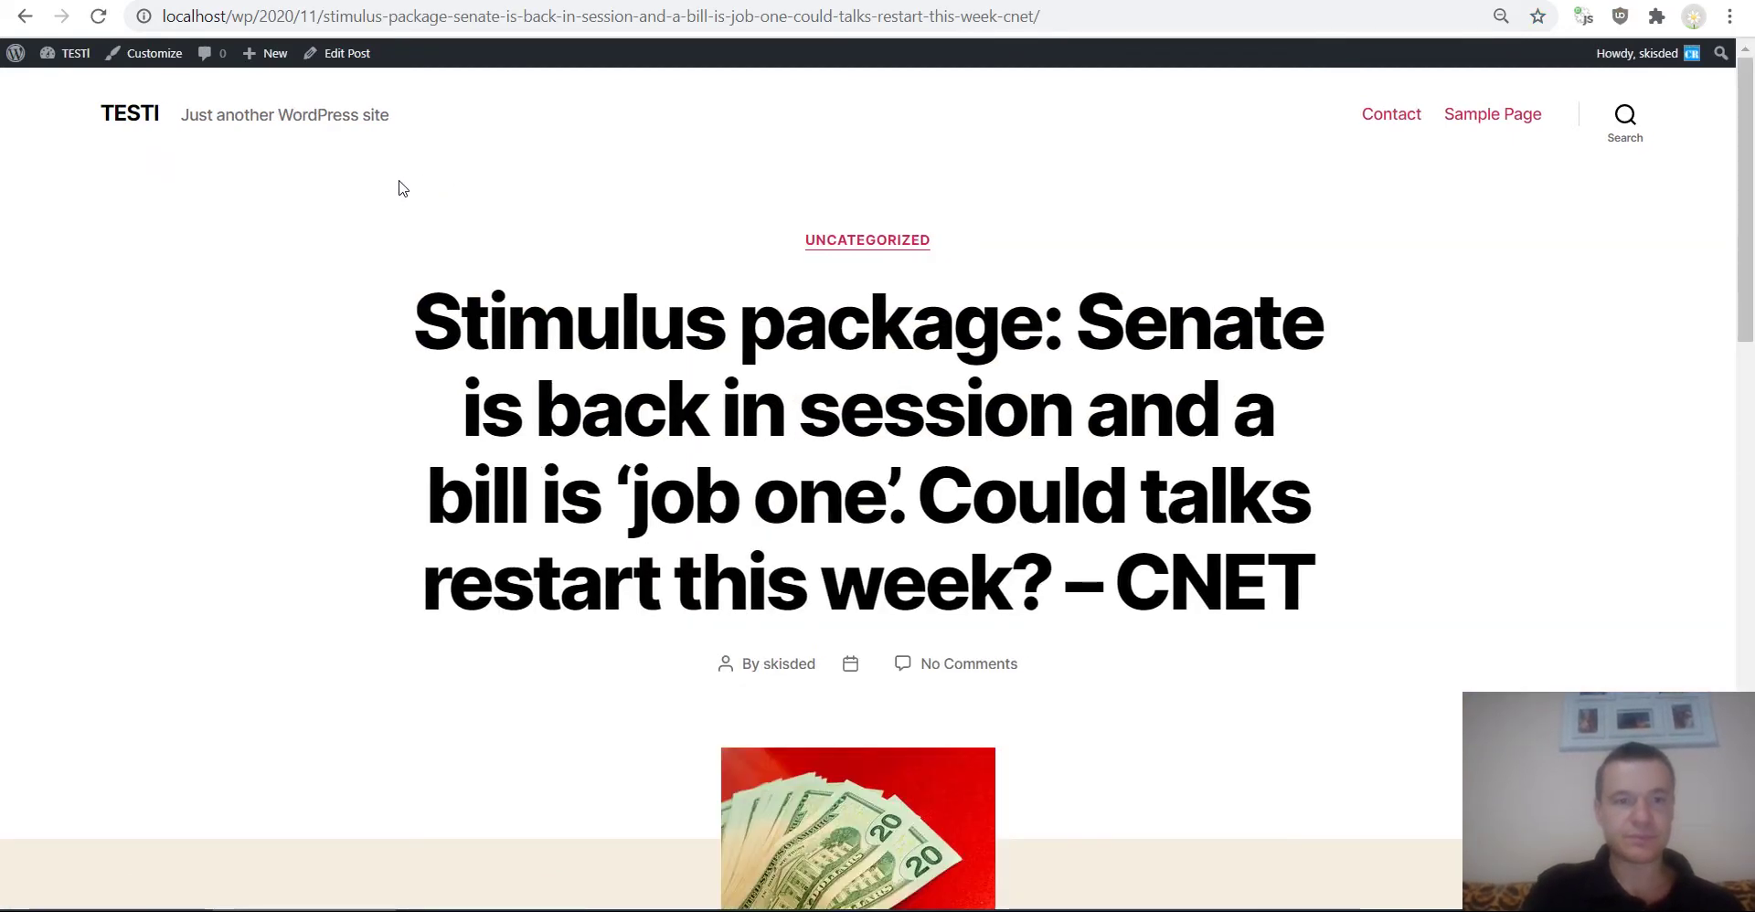
{"action": "scroll", "coordinate": [204, 372], "scroll_direction": "down", "scroll_amount": 5}
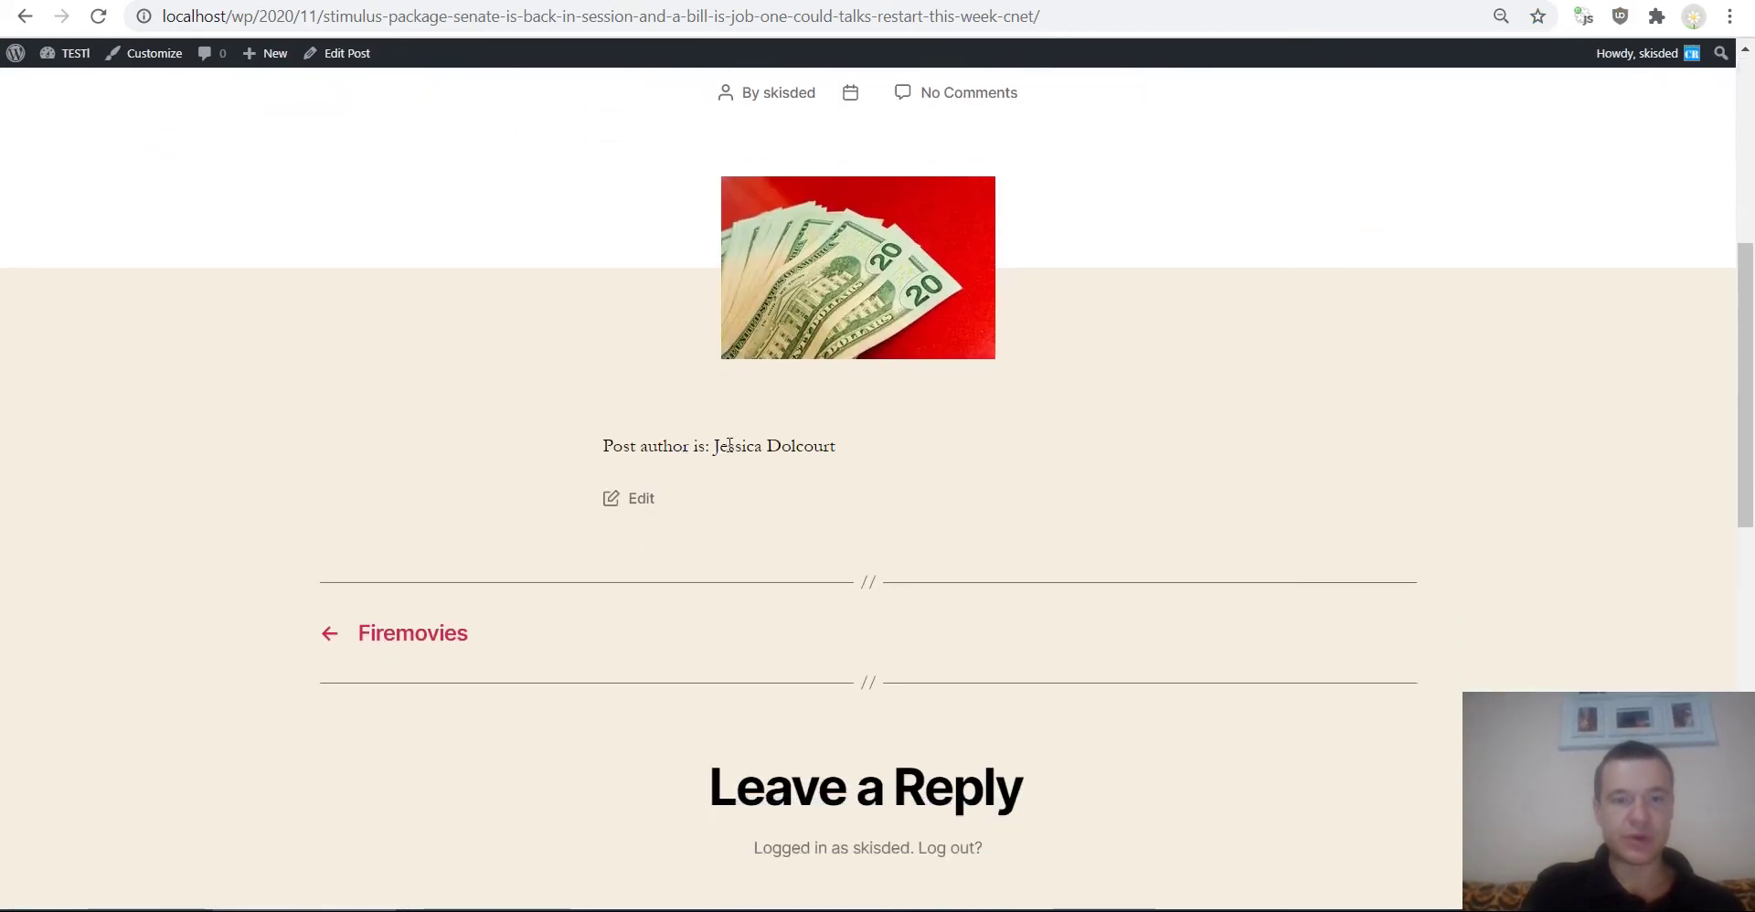
Copy the author's full name from the "Post author is:" line of the generated post.
{"action": "left_click_drag", "start_coordinate": [714, 445], "coordinate": [798, 445]}
{"action": "left_click_drag", "start_coordinate": [813, 444], "coordinate": [843, 444]}
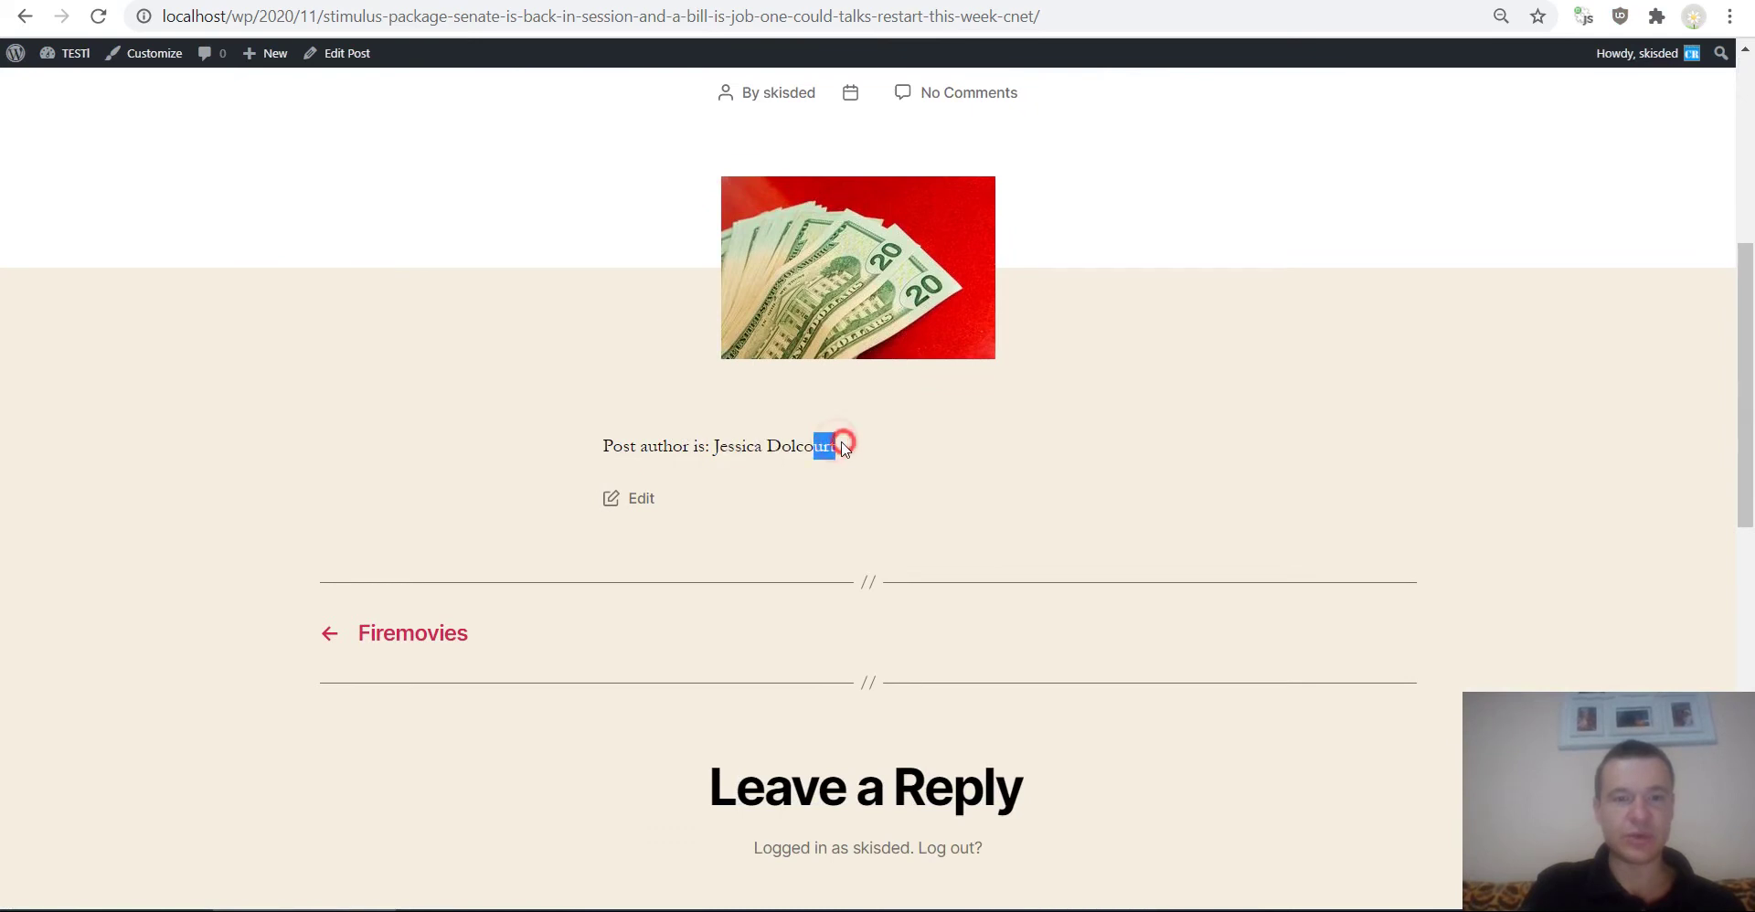
{"action": "left_click", "coordinate": [714, 449]}
{"action": "left_click_drag", "start_coordinate": [713, 450], "coordinate": [854, 444]}
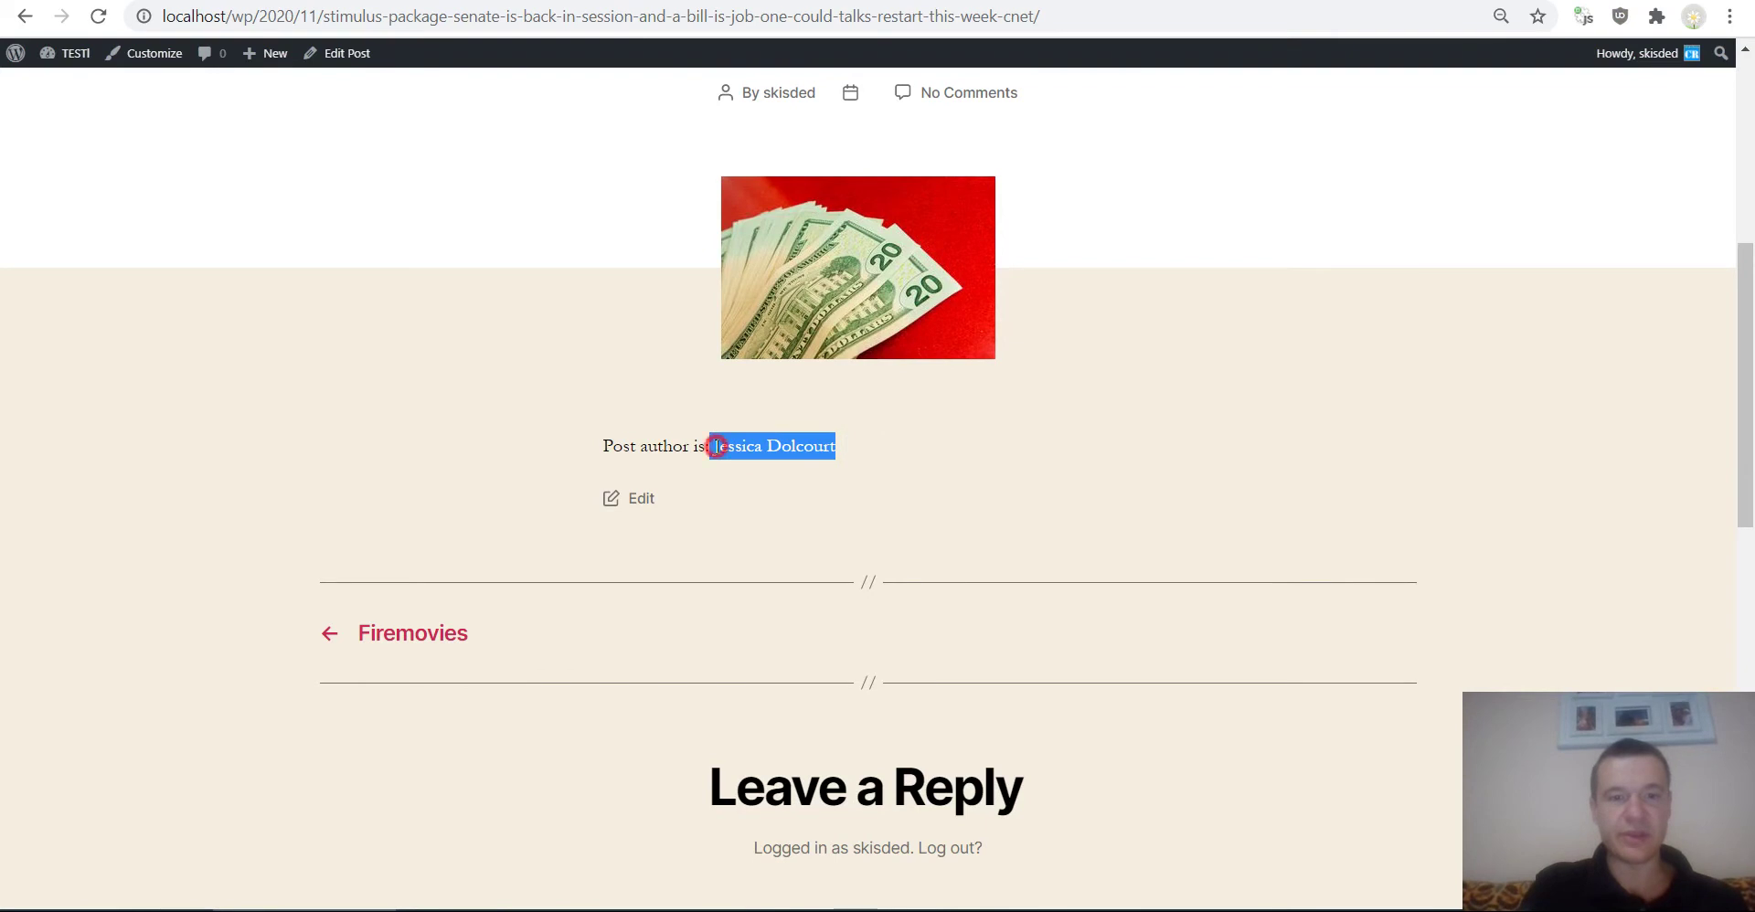
{"action": "left_click_drag", "start_coordinate": [715, 446], "coordinate": [848, 438]}
{"action": "key", "text": "ctrl+c"}
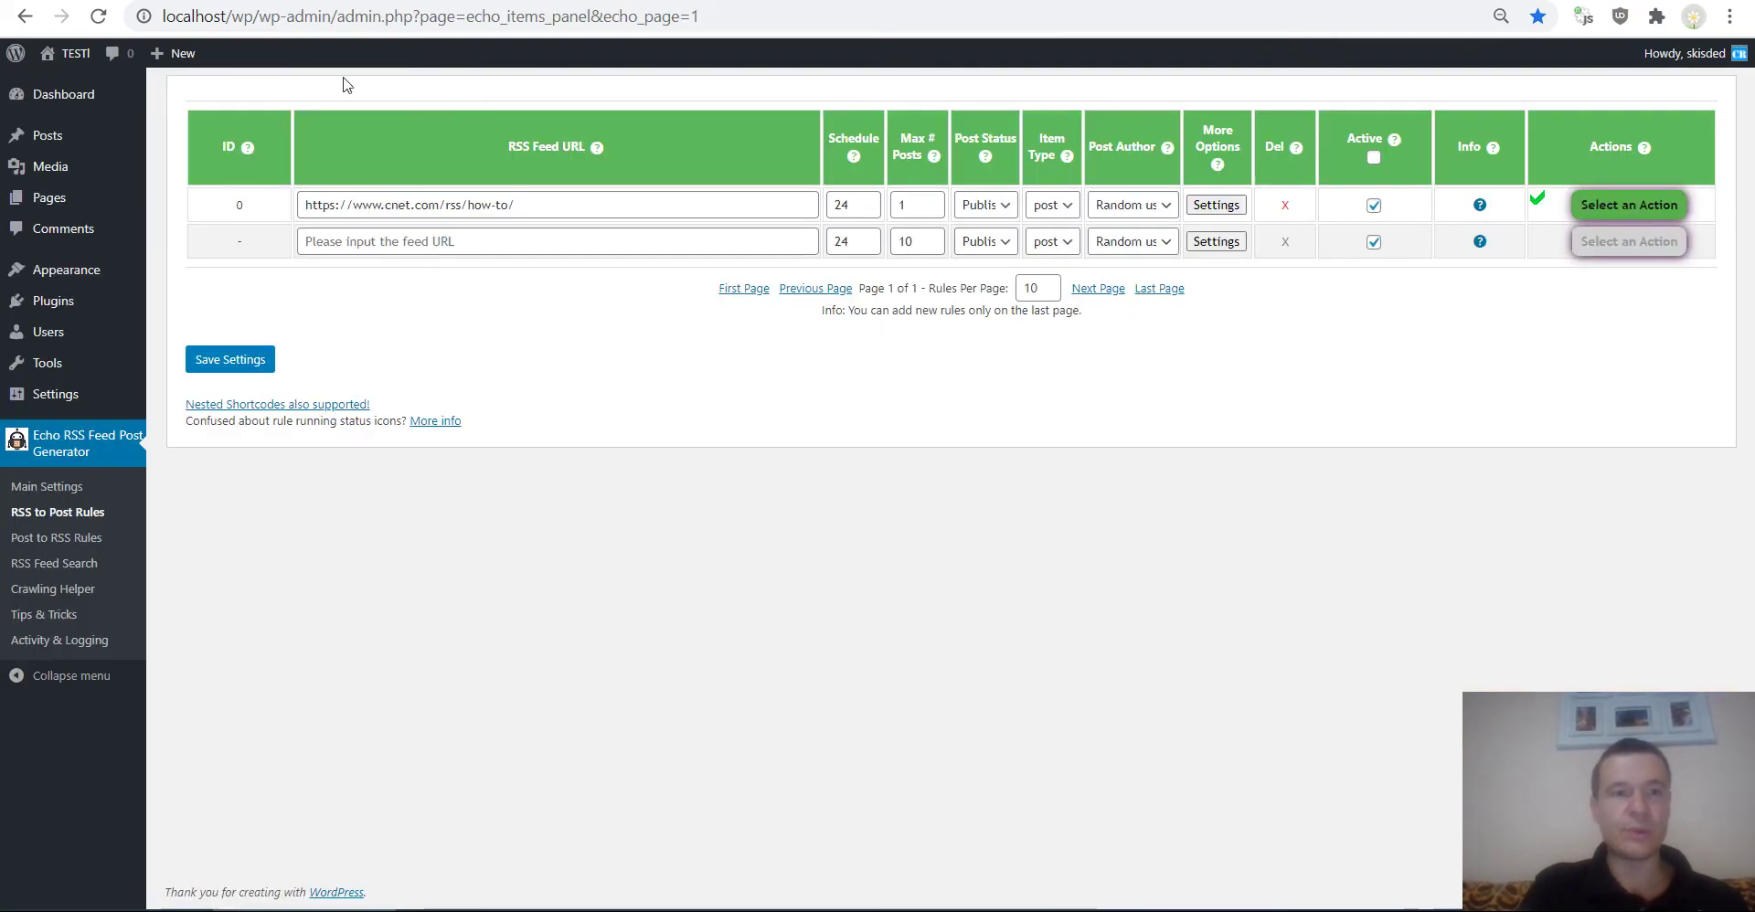
Add the copied author's full name to the Banned Authors List of the CNET feed rule and save the rule settings.
{"action": "left_click", "coordinate": [1203, 203]}
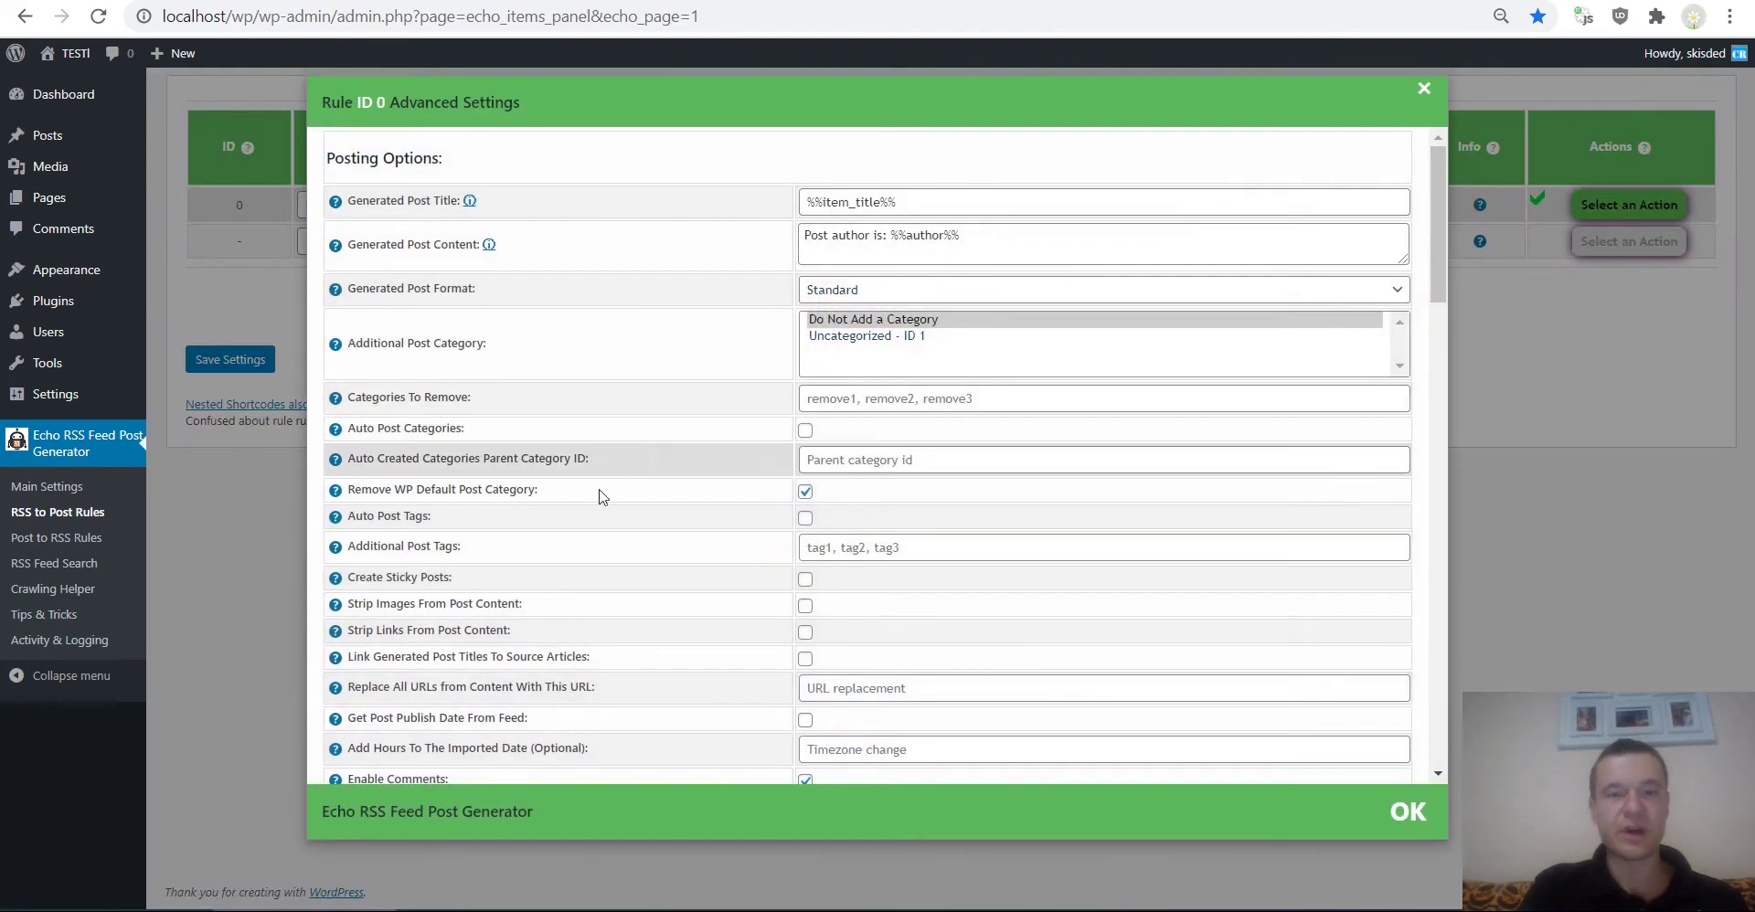
{"action": "key", "text": "ctrl+f"}
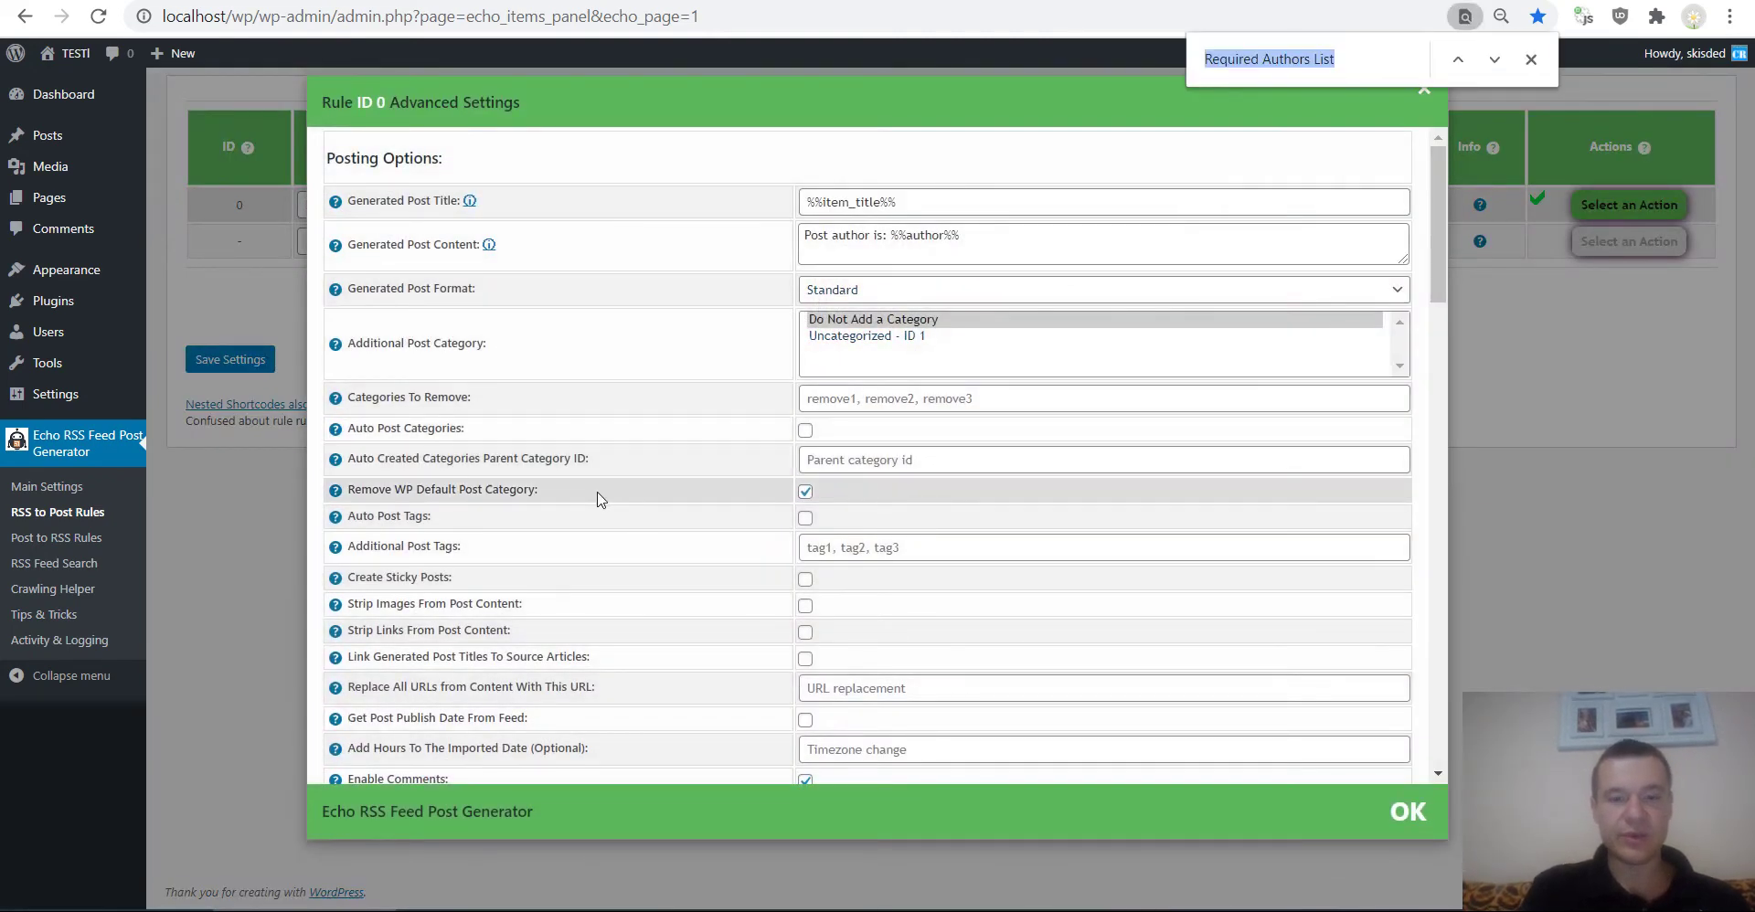
{"action": "key", "text": "Return"}
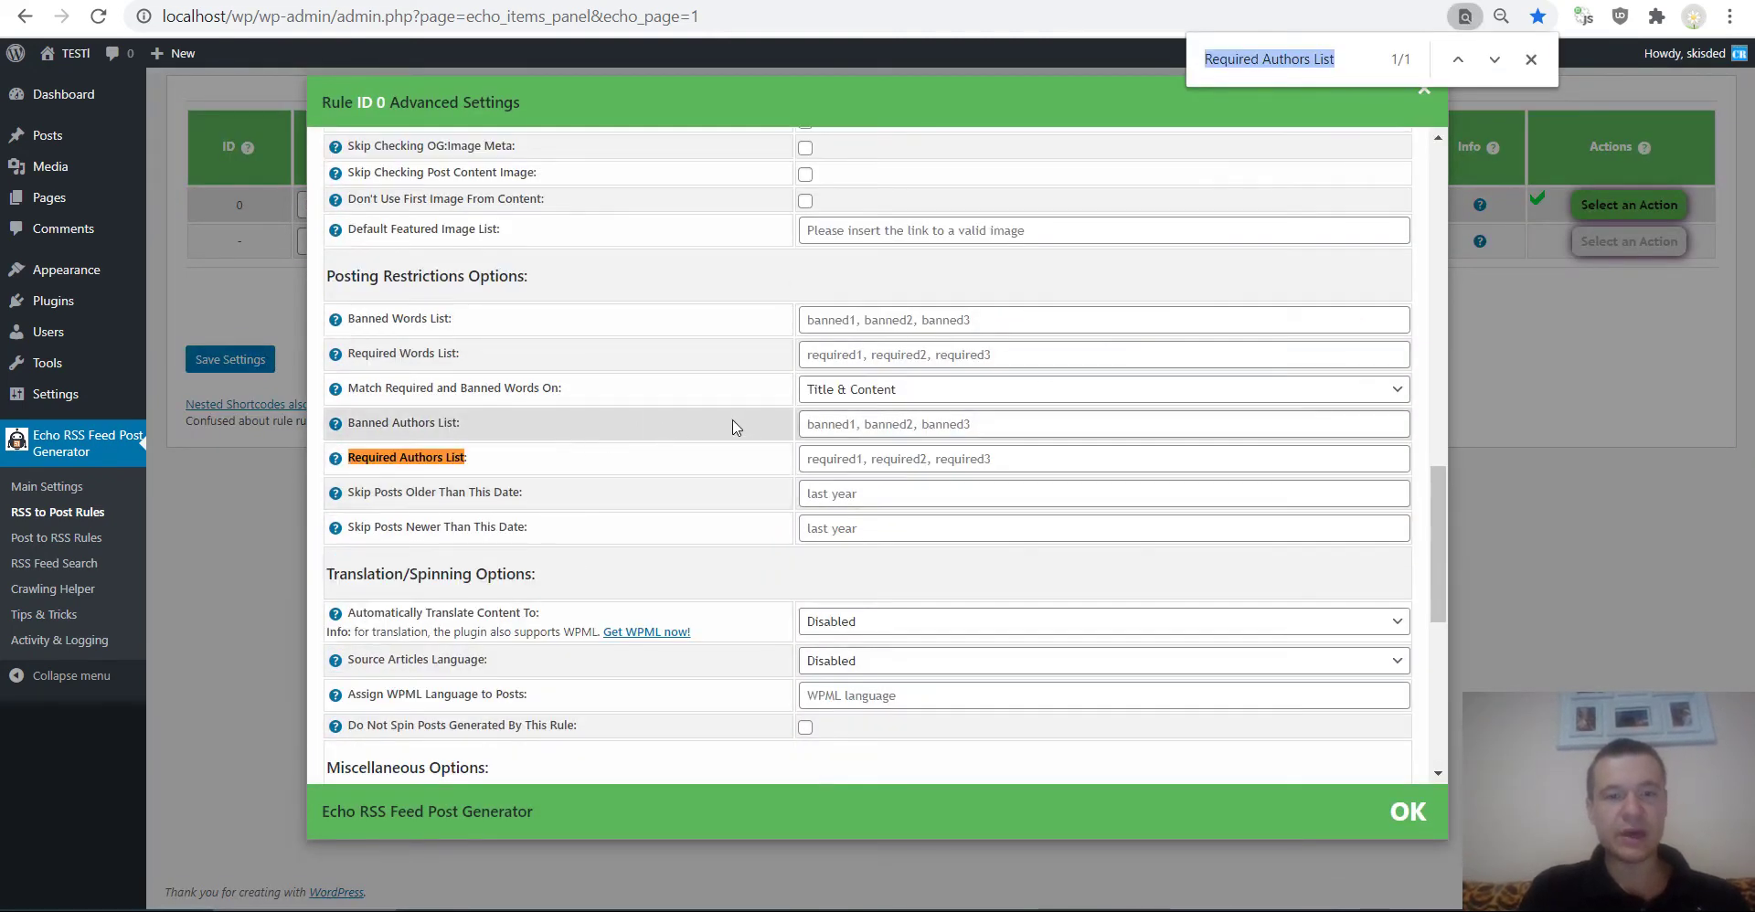
{"action": "left_click", "coordinate": [828, 423]}
{"action": "key", "text": "ctrl+v"}
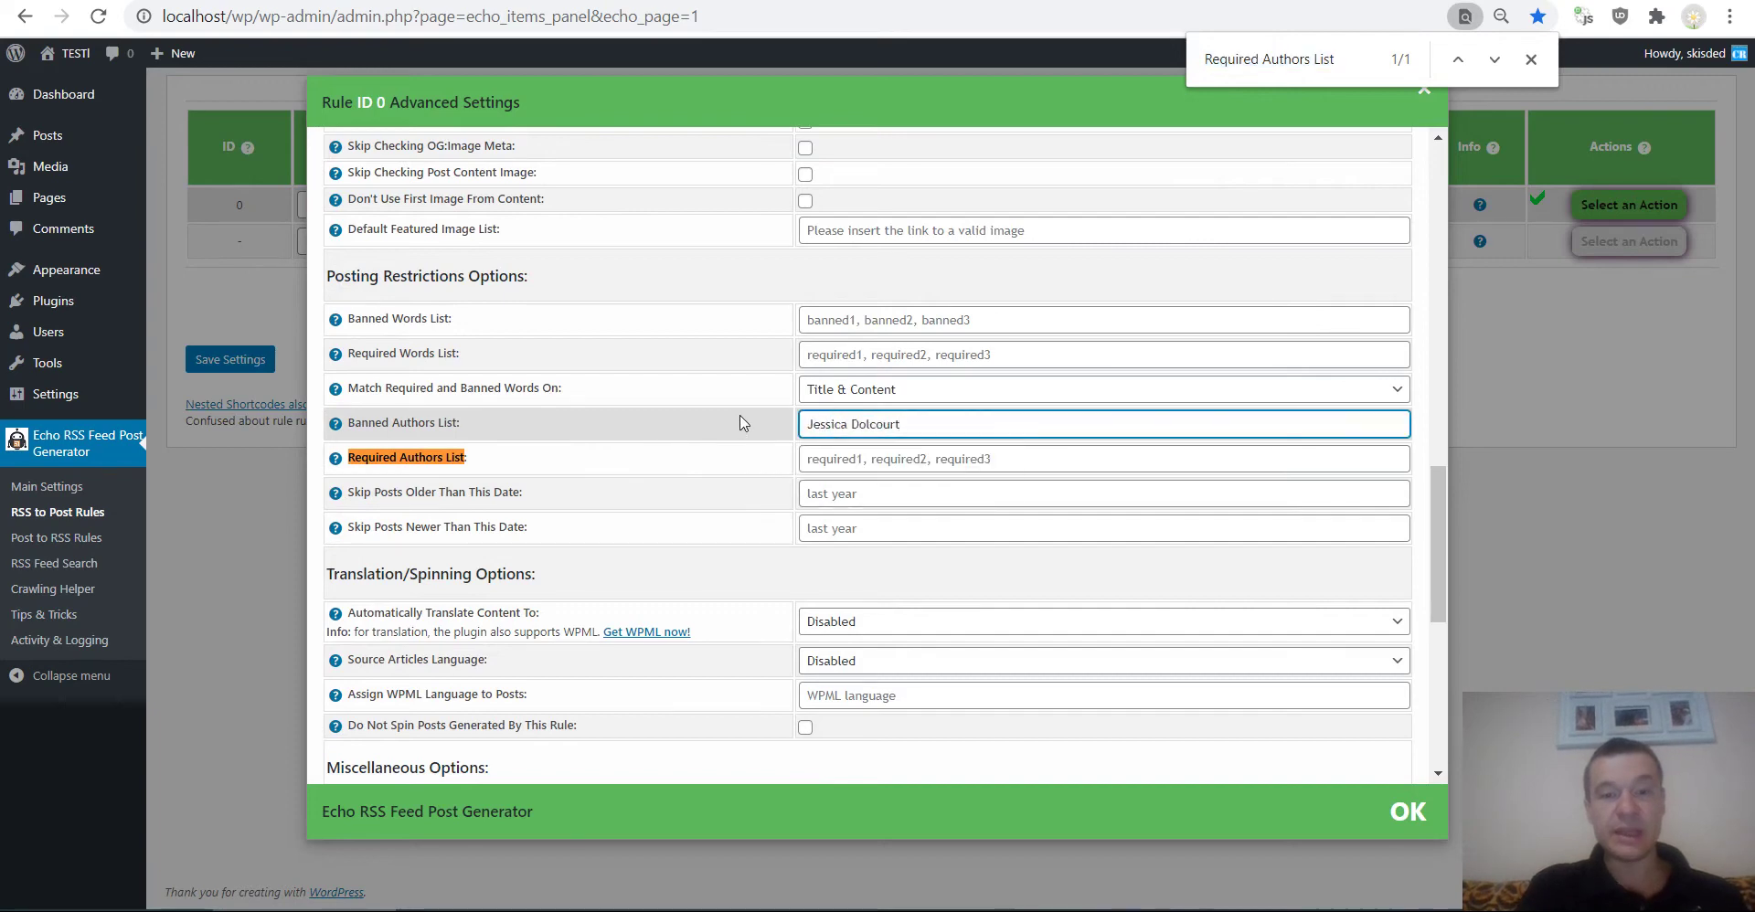
{"action": "left_click", "coordinate": [241, 364]}
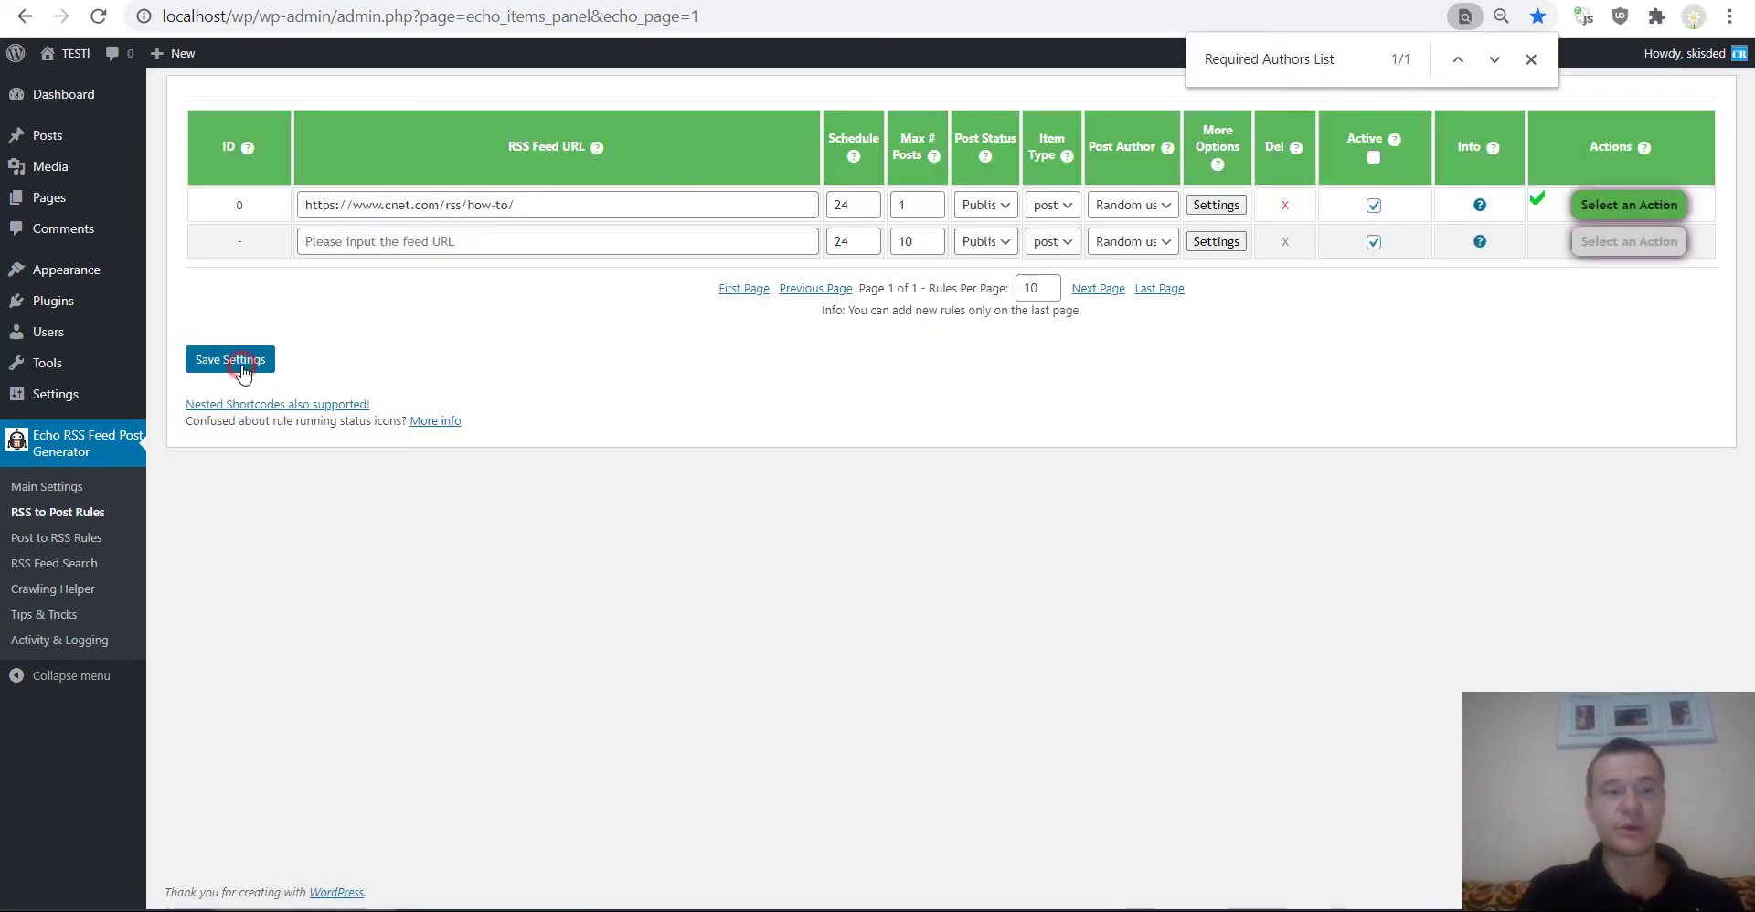
{"action": "left_click", "coordinate": [242, 366]}
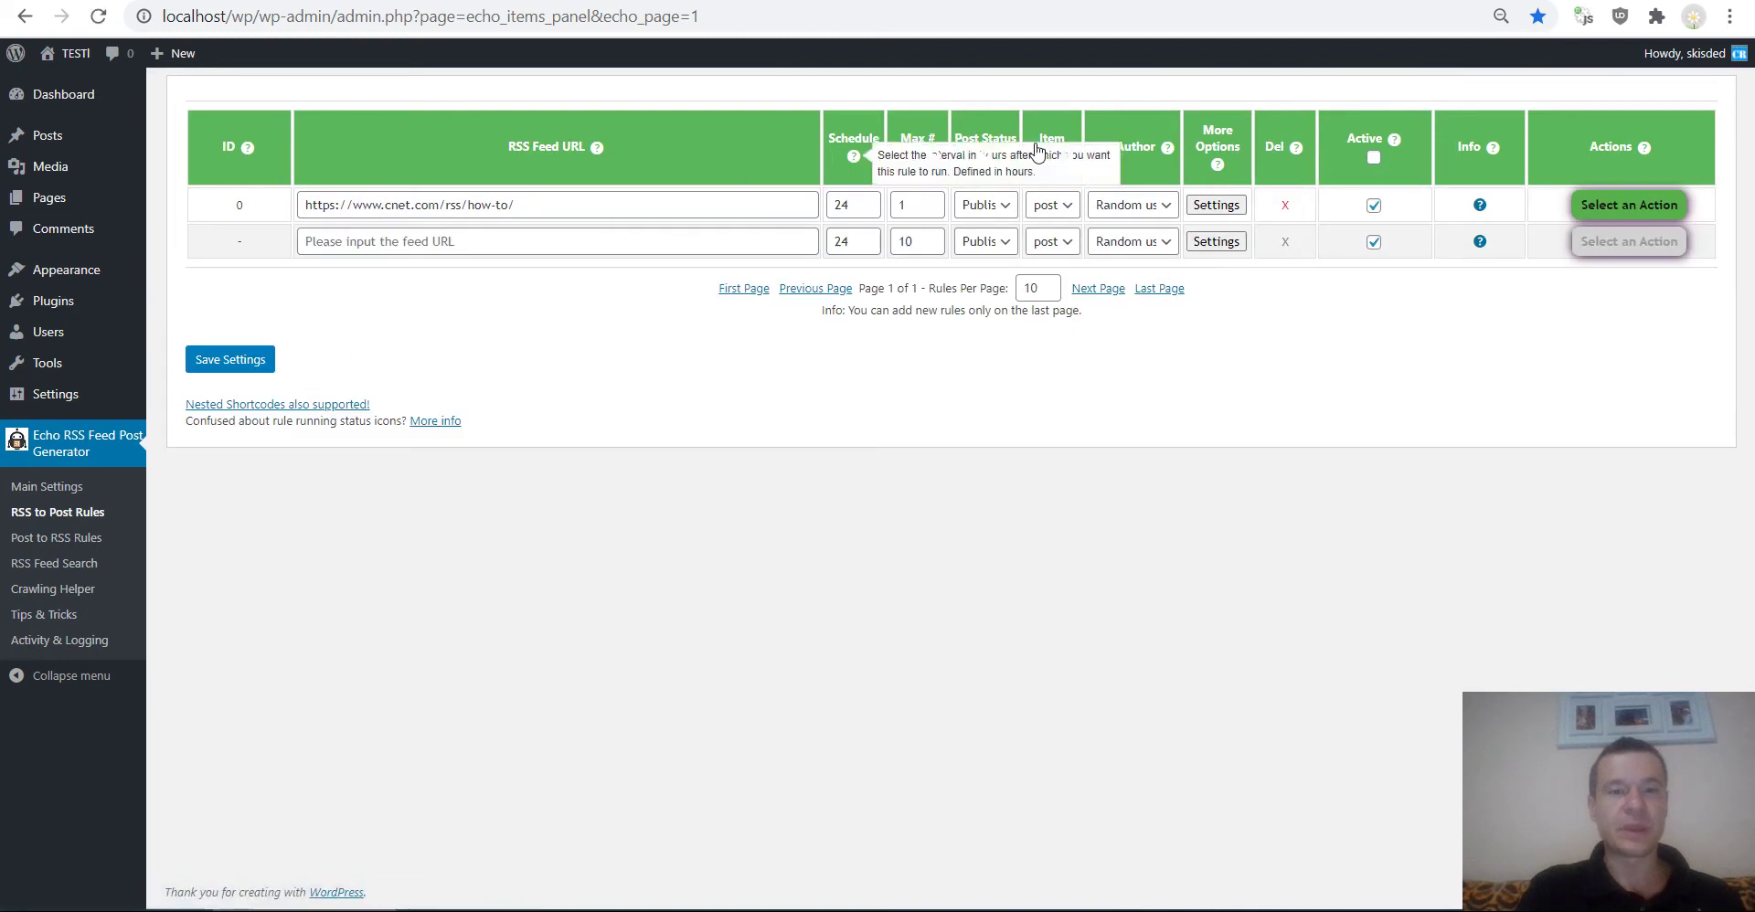
Permanently delete all posts generated by the CNET feed rule and run the rule again immediately, confirming both actions.
{"action": "left_click", "coordinate": [1600, 204]}
{"action": "left_click", "coordinate": [1608, 297]}
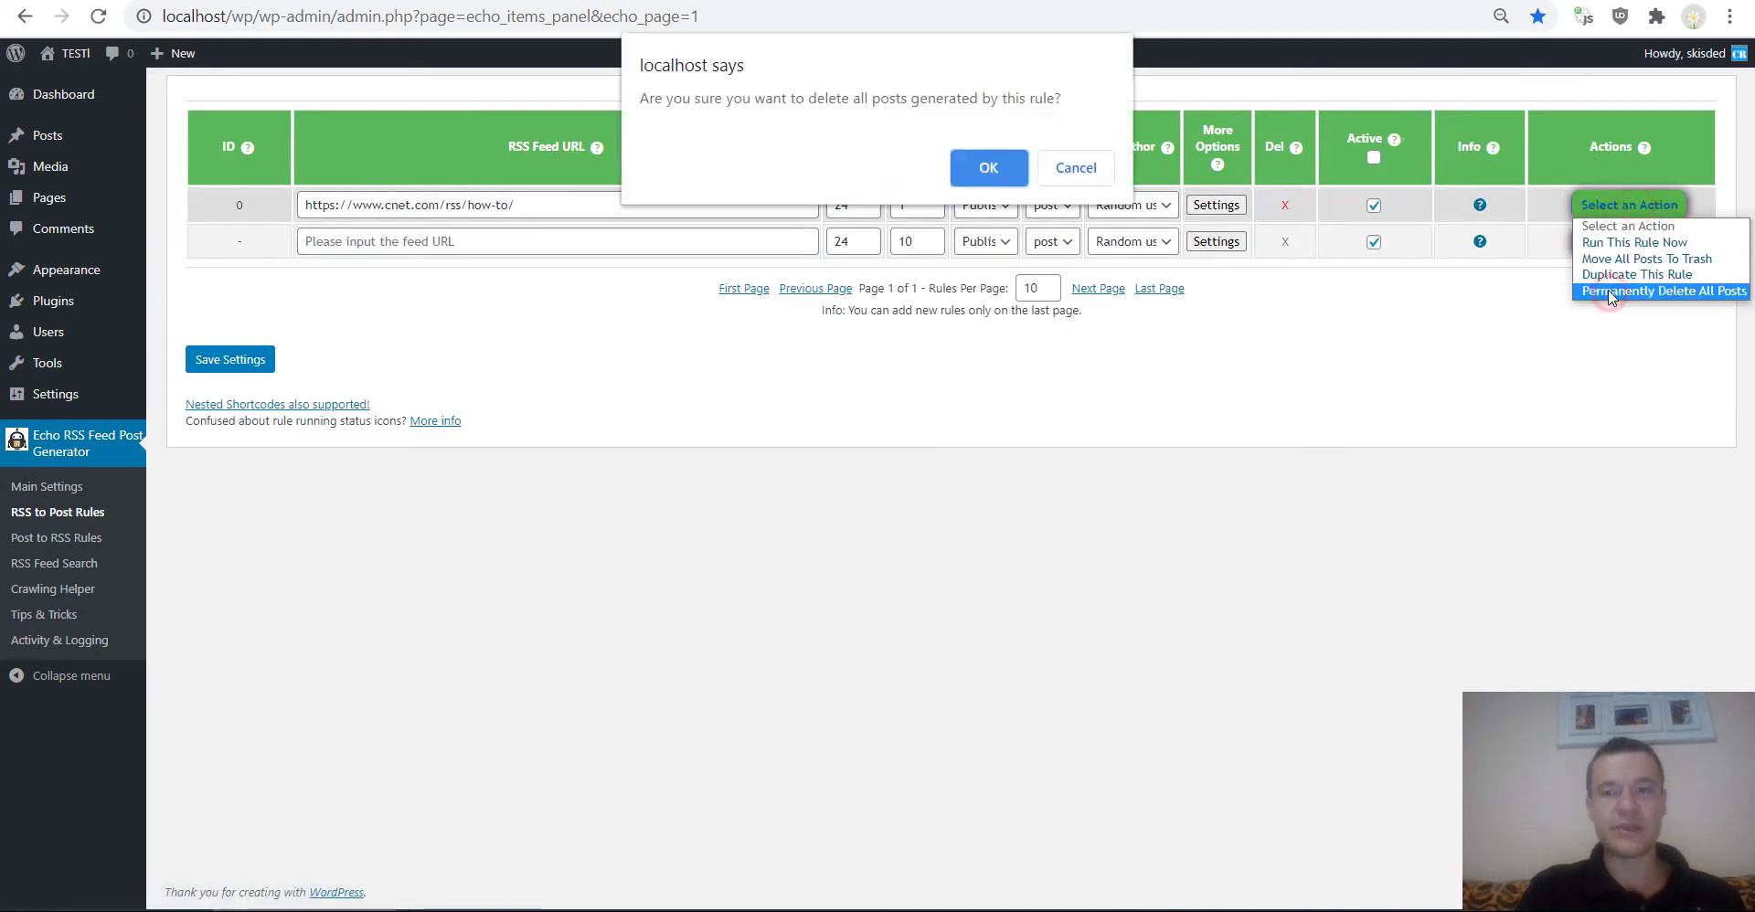
{"action": "key", "text": "Return"}
{"action": "left_click", "coordinate": [1595, 205]}
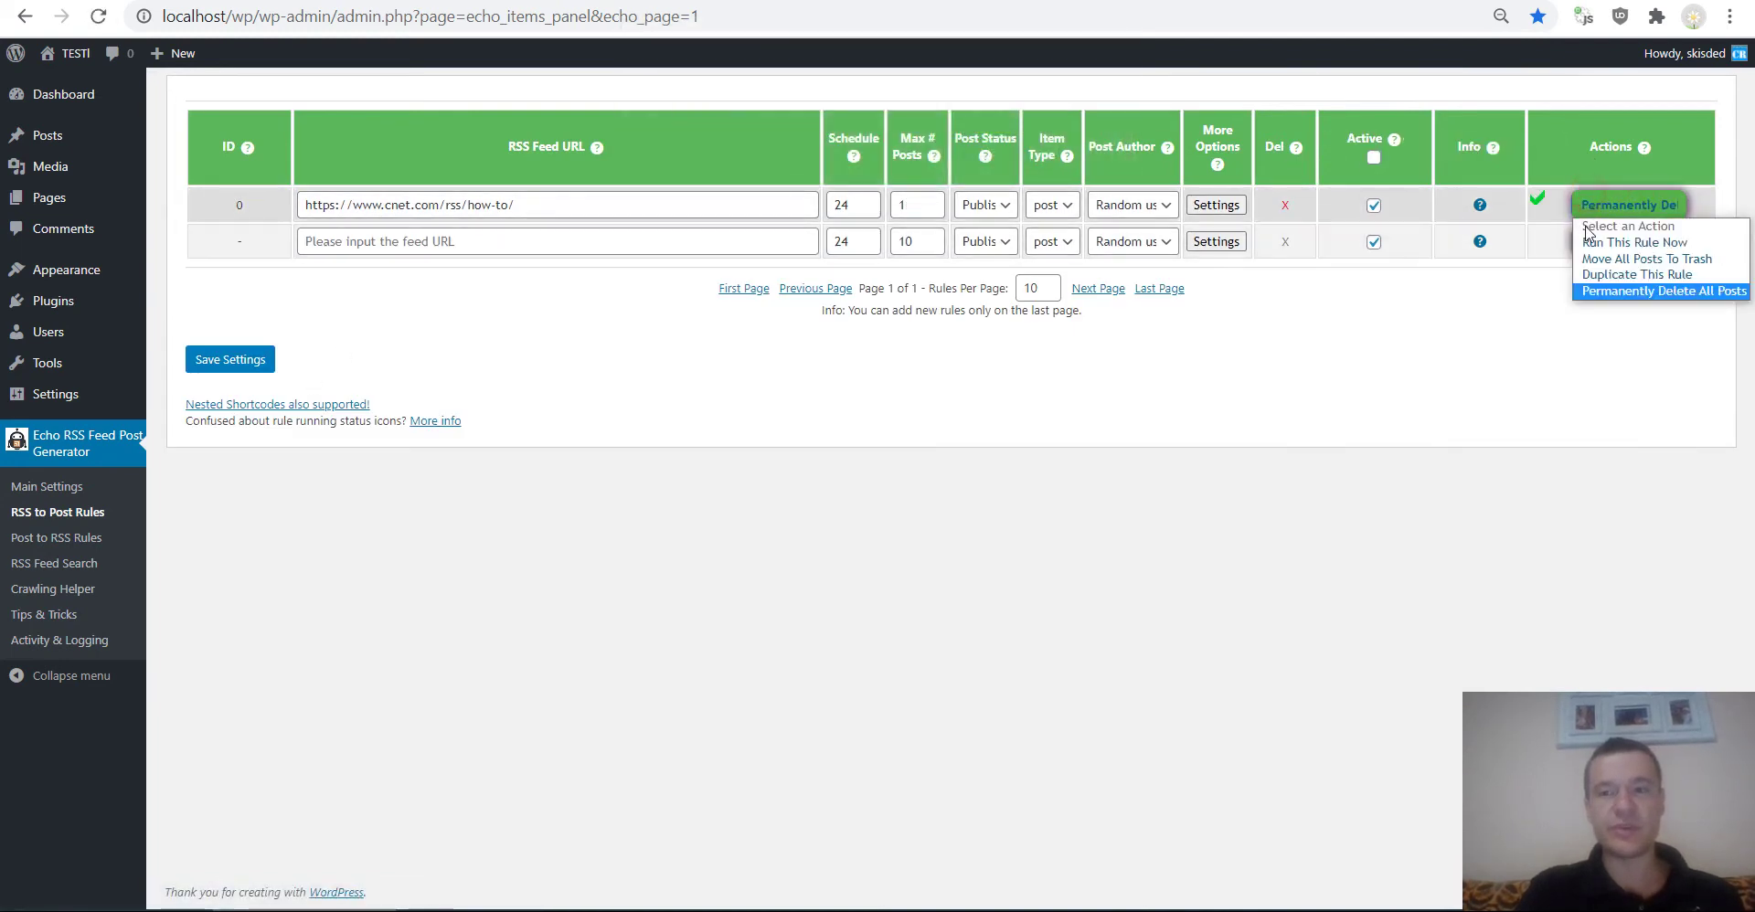
{"action": "left_click", "coordinate": [1589, 242]}
{"action": "key", "text": "Return"}
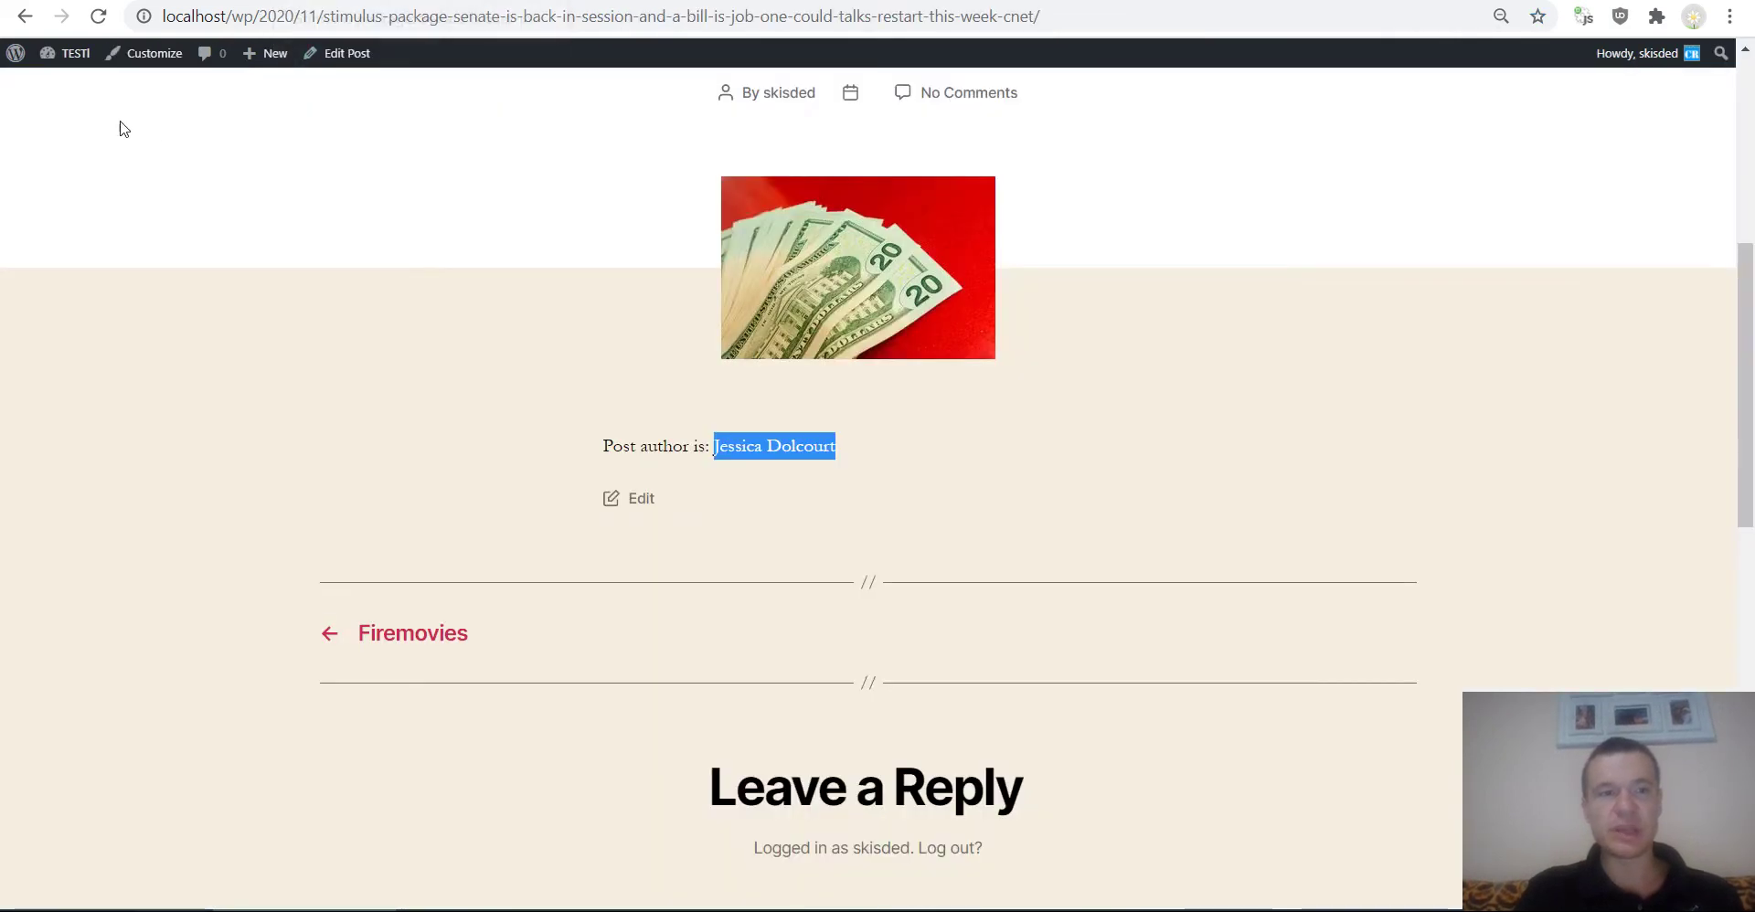
Go to the site's home page and check the author line of the newly generated "Walmart Plus" post.
{"action": "scroll", "coordinate": [128, 156], "scroll_direction": "up", "scroll_amount": 6}
{"action": "left_click", "coordinate": [129, 113]}
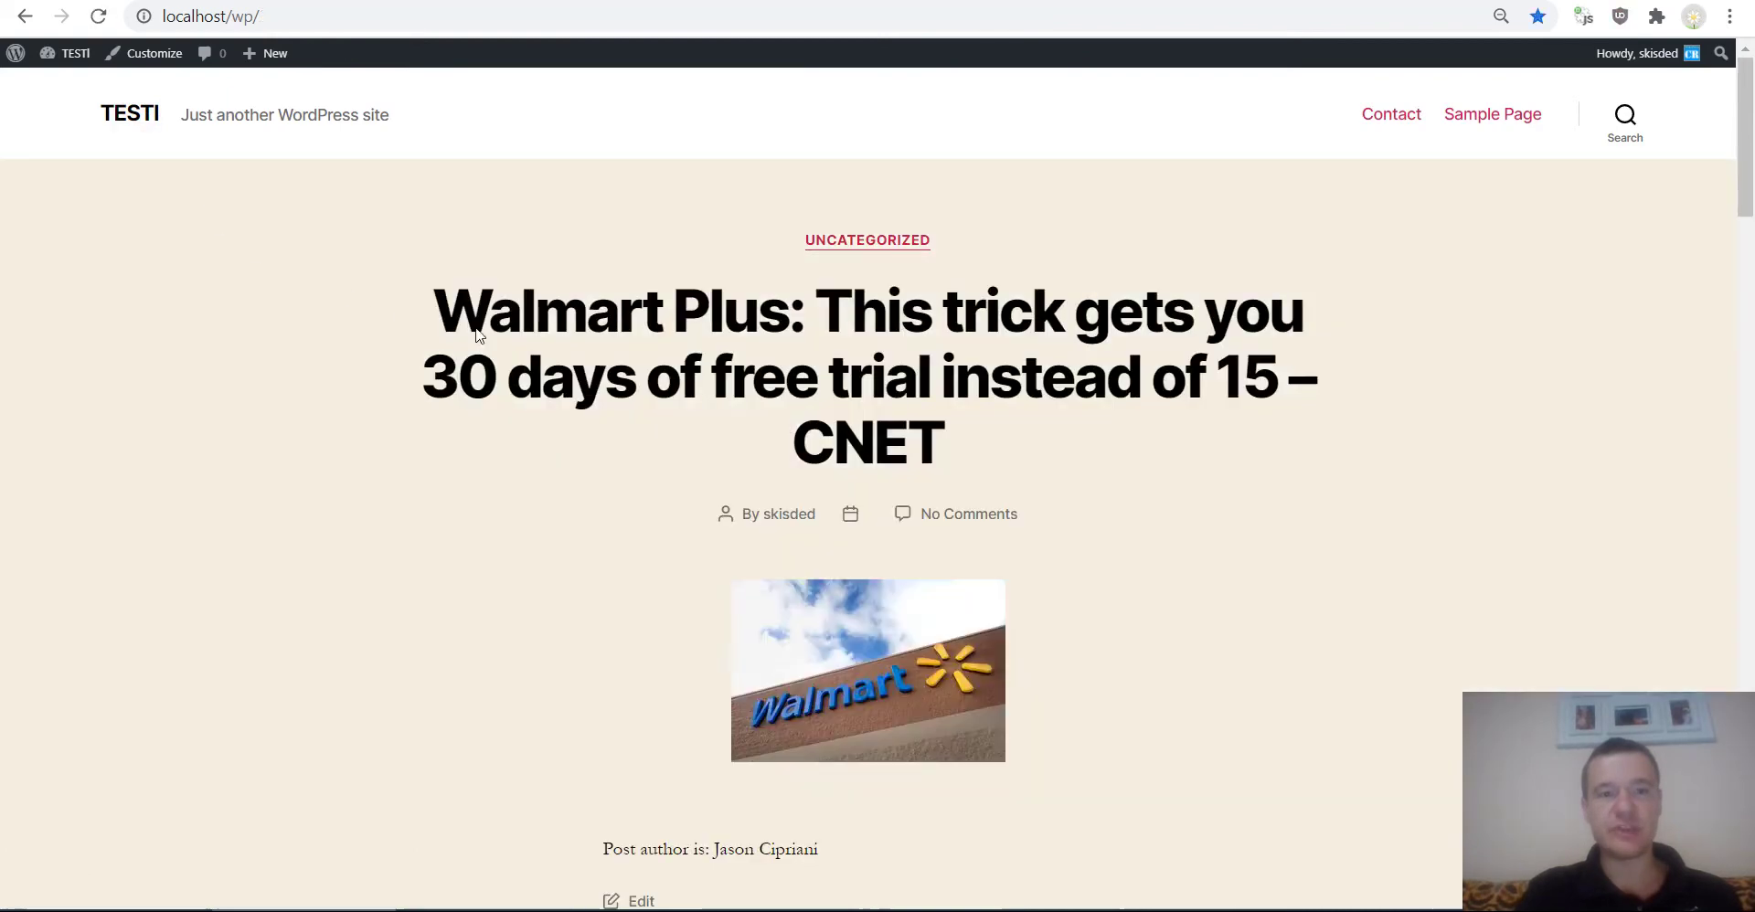
{"action": "left_click", "coordinate": [630, 331]}
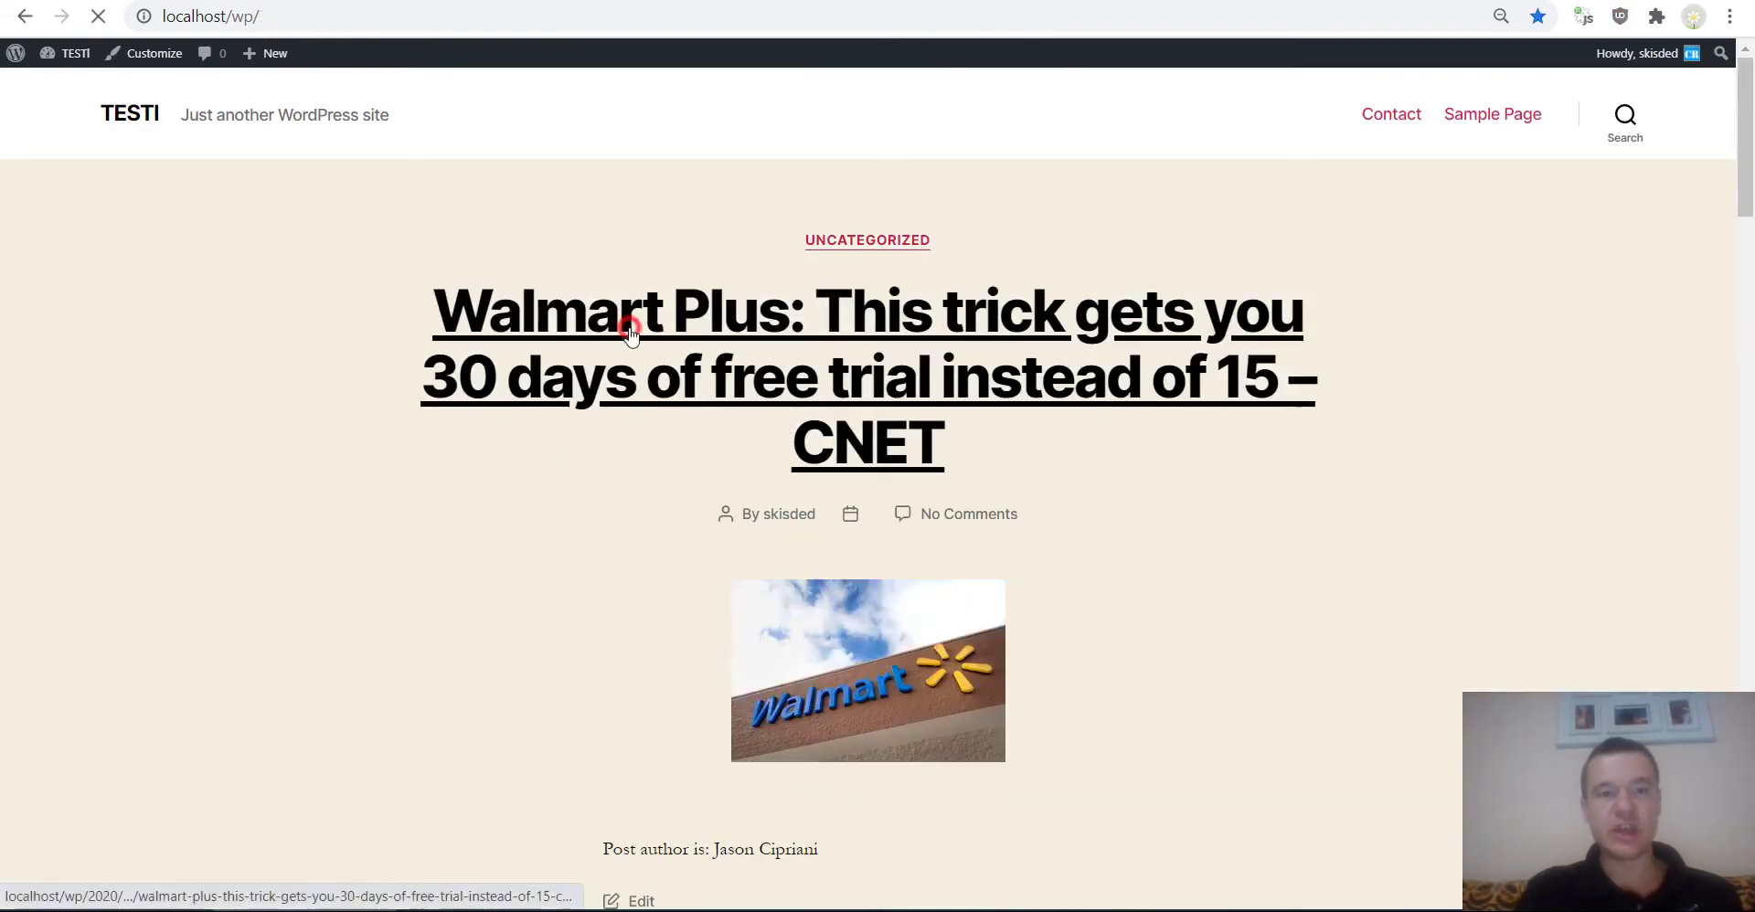
{"action": "scroll", "coordinate": [622, 337], "scroll_direction": "down", "scroll_amount": 8}
{"action": "scroll", "coordinate": [643, 309], "scroll_direction": "up", "scroll_amount": 4}
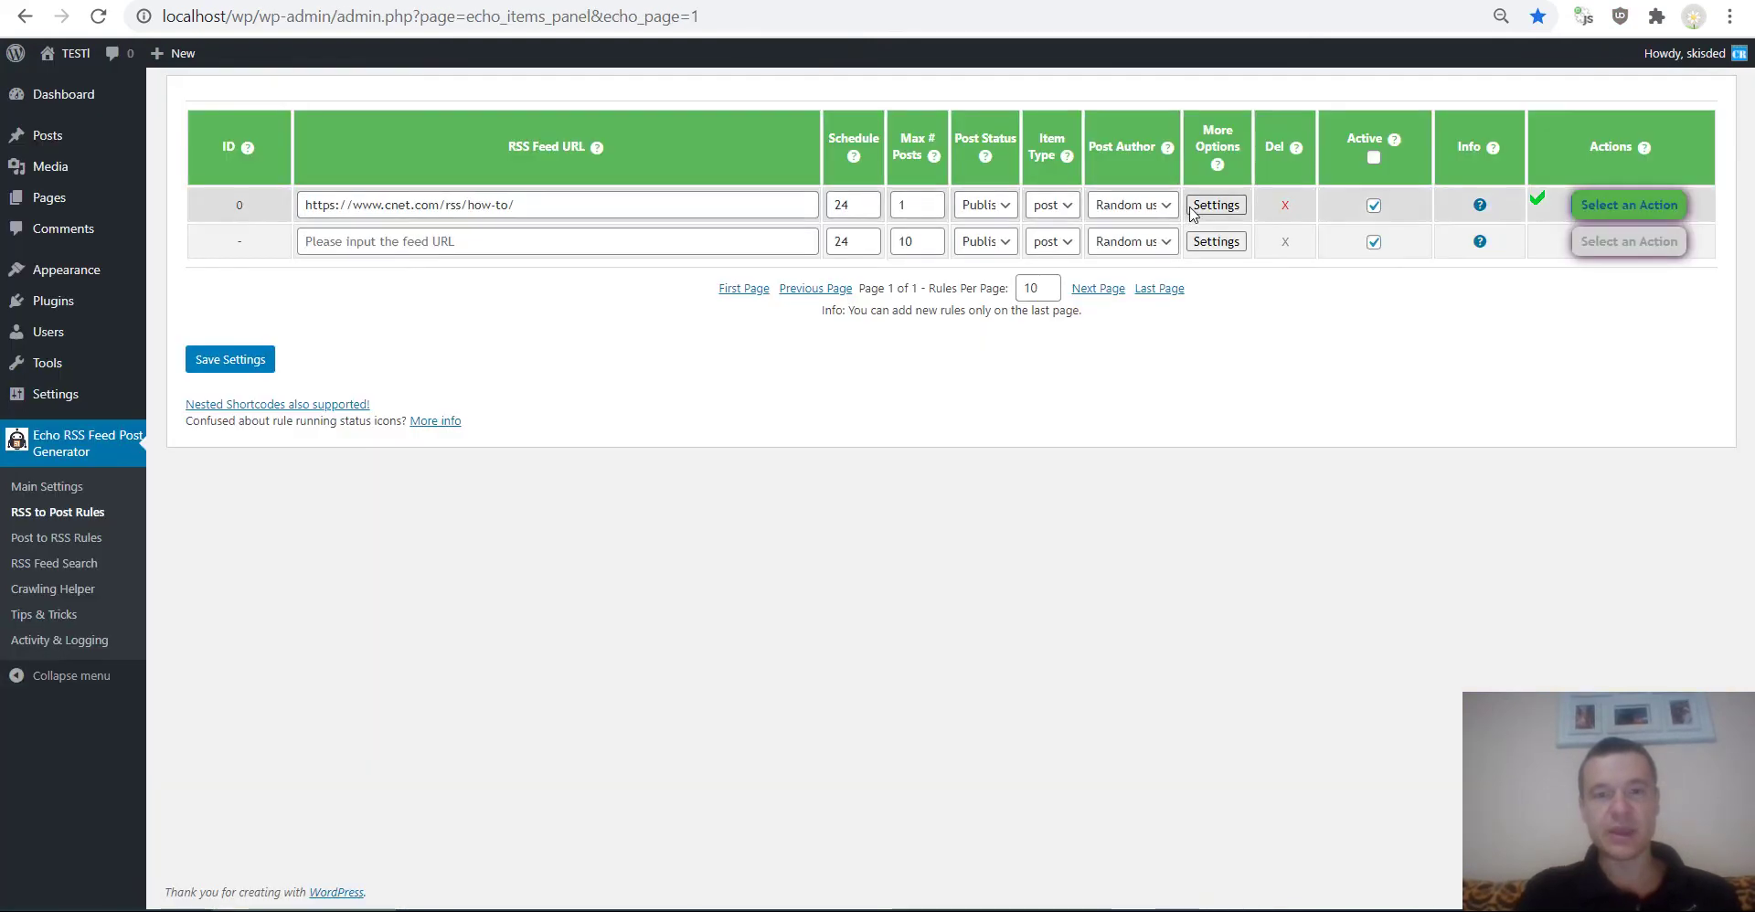
Move the author's name from the Banned Authors List to the Required Authors List of the CNET feed rule and save the settings.
{"action": "left_click", "coordinate": [1198, 206]}
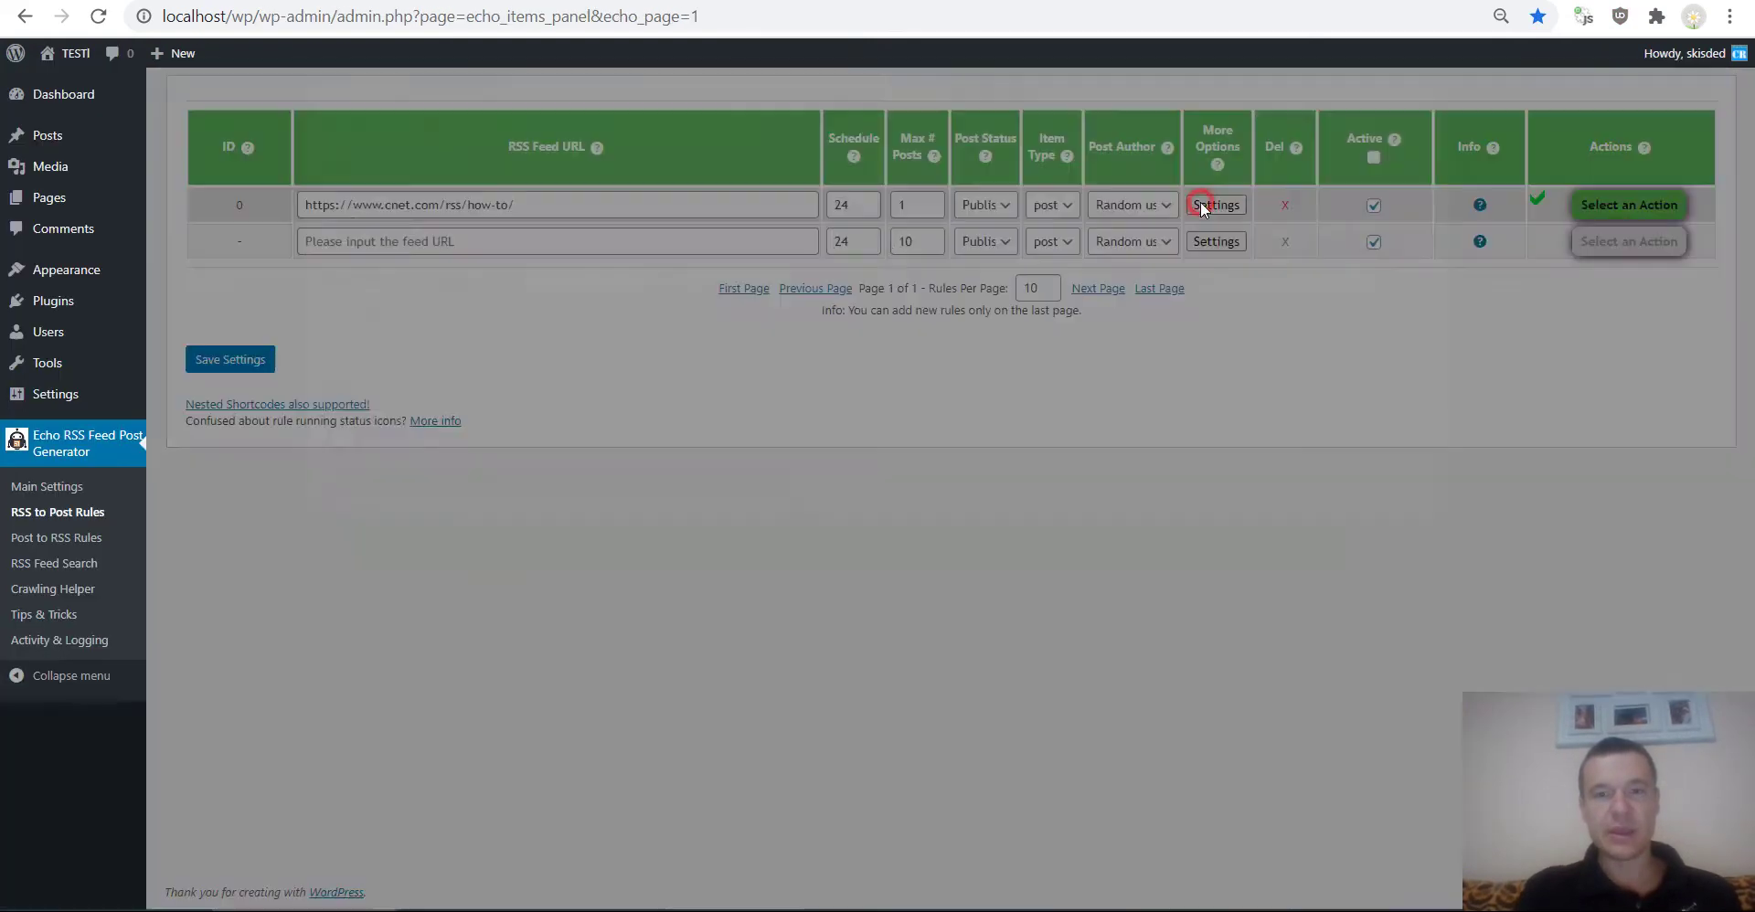
{"action": "scroll", "coordinate": [789, 437], "scroll_direction": "down", "scroll_amount": 5}
{"action": "scroll", "coordinate": [776, 446], "scroll_direction": "down", "scroll_amount": 4}
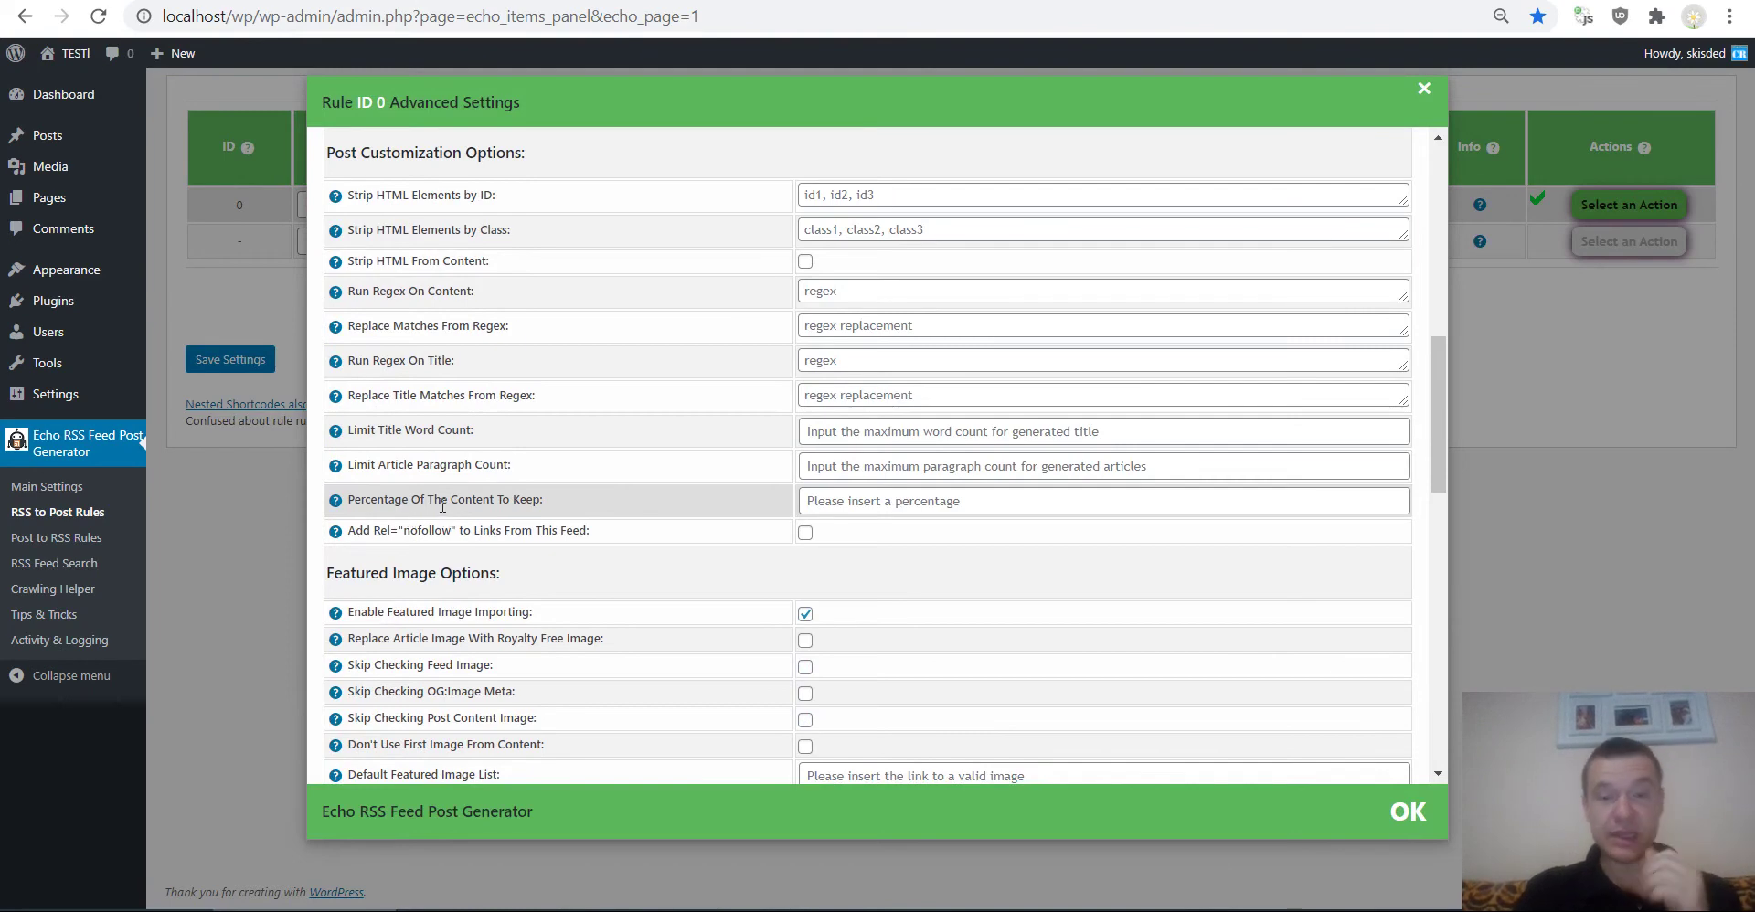
{"action": "scroll", "coordinate": [766, 431], "scroll_direction": "down", "scroll_amount": 6}
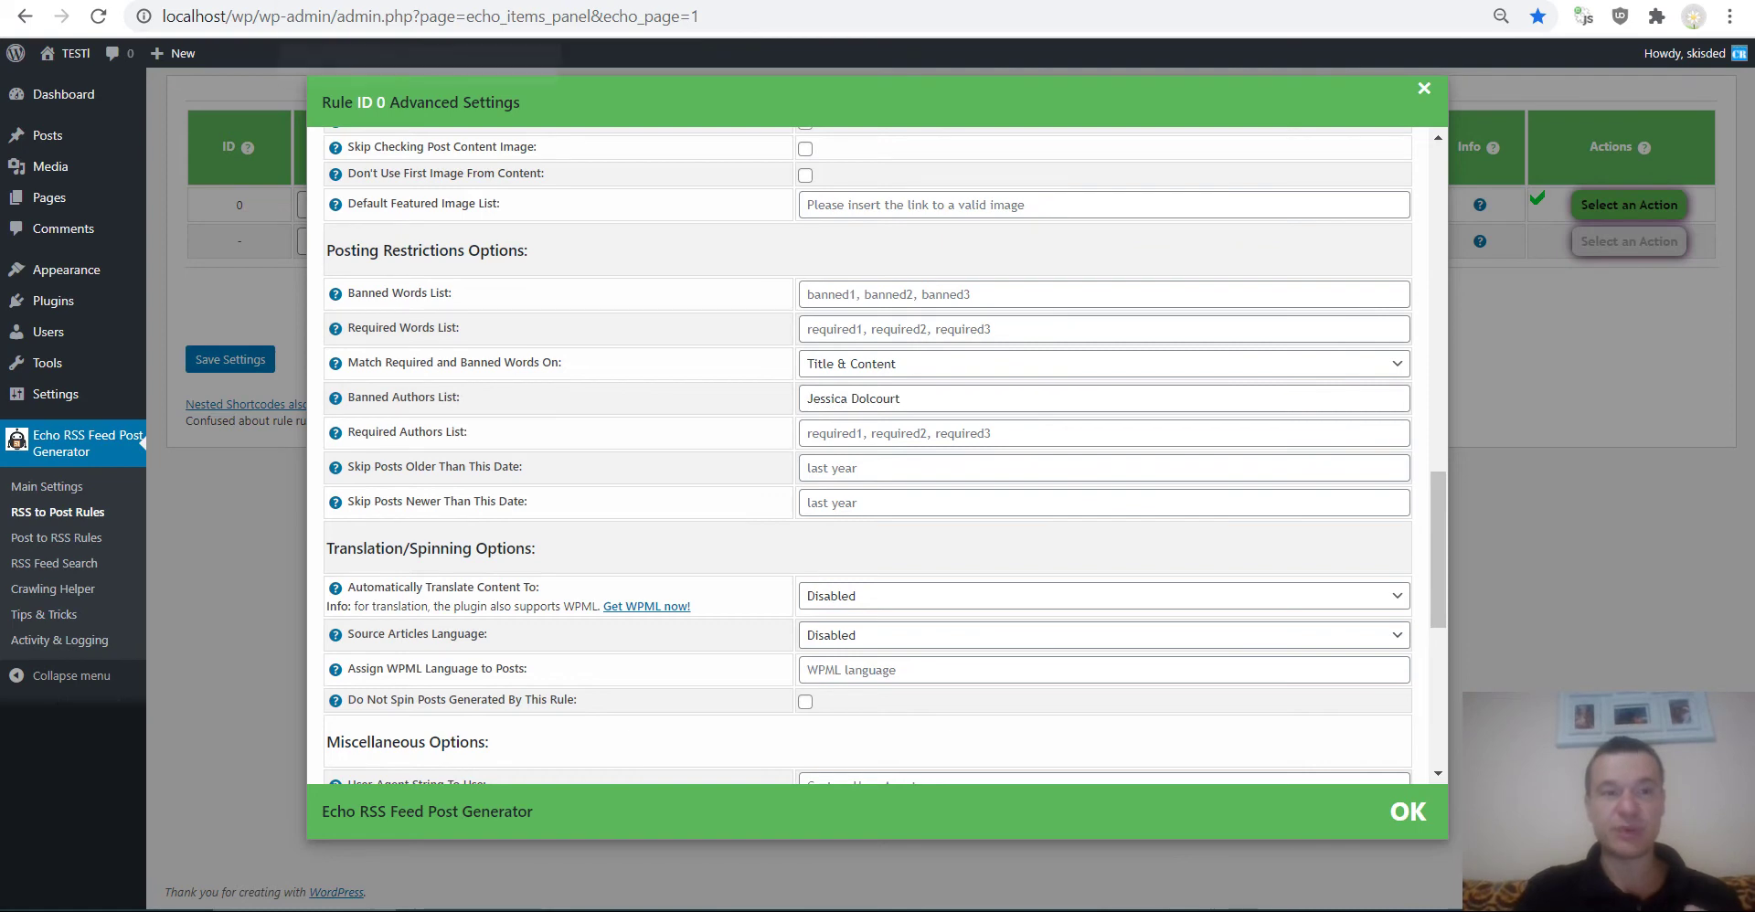
{"action": "left_click", "coordinate": [403, 0]}
{"action": "left_click", "coordinate": [183, 0]}
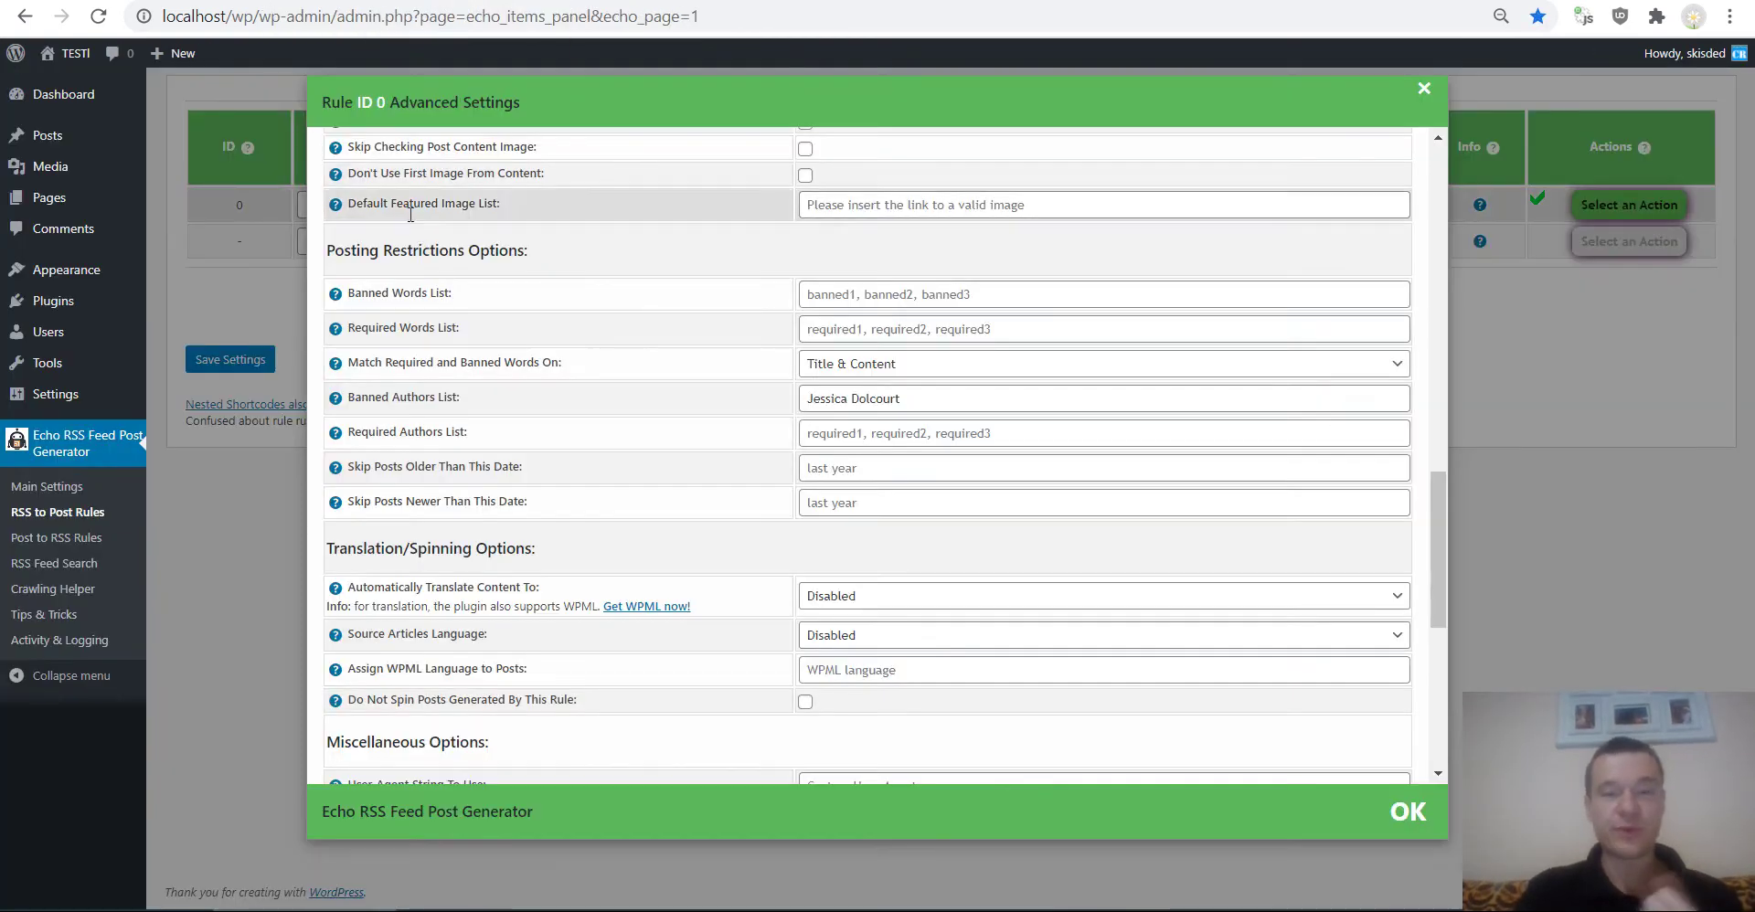
{"action": "left_click", "coordinate": [906, 403]}
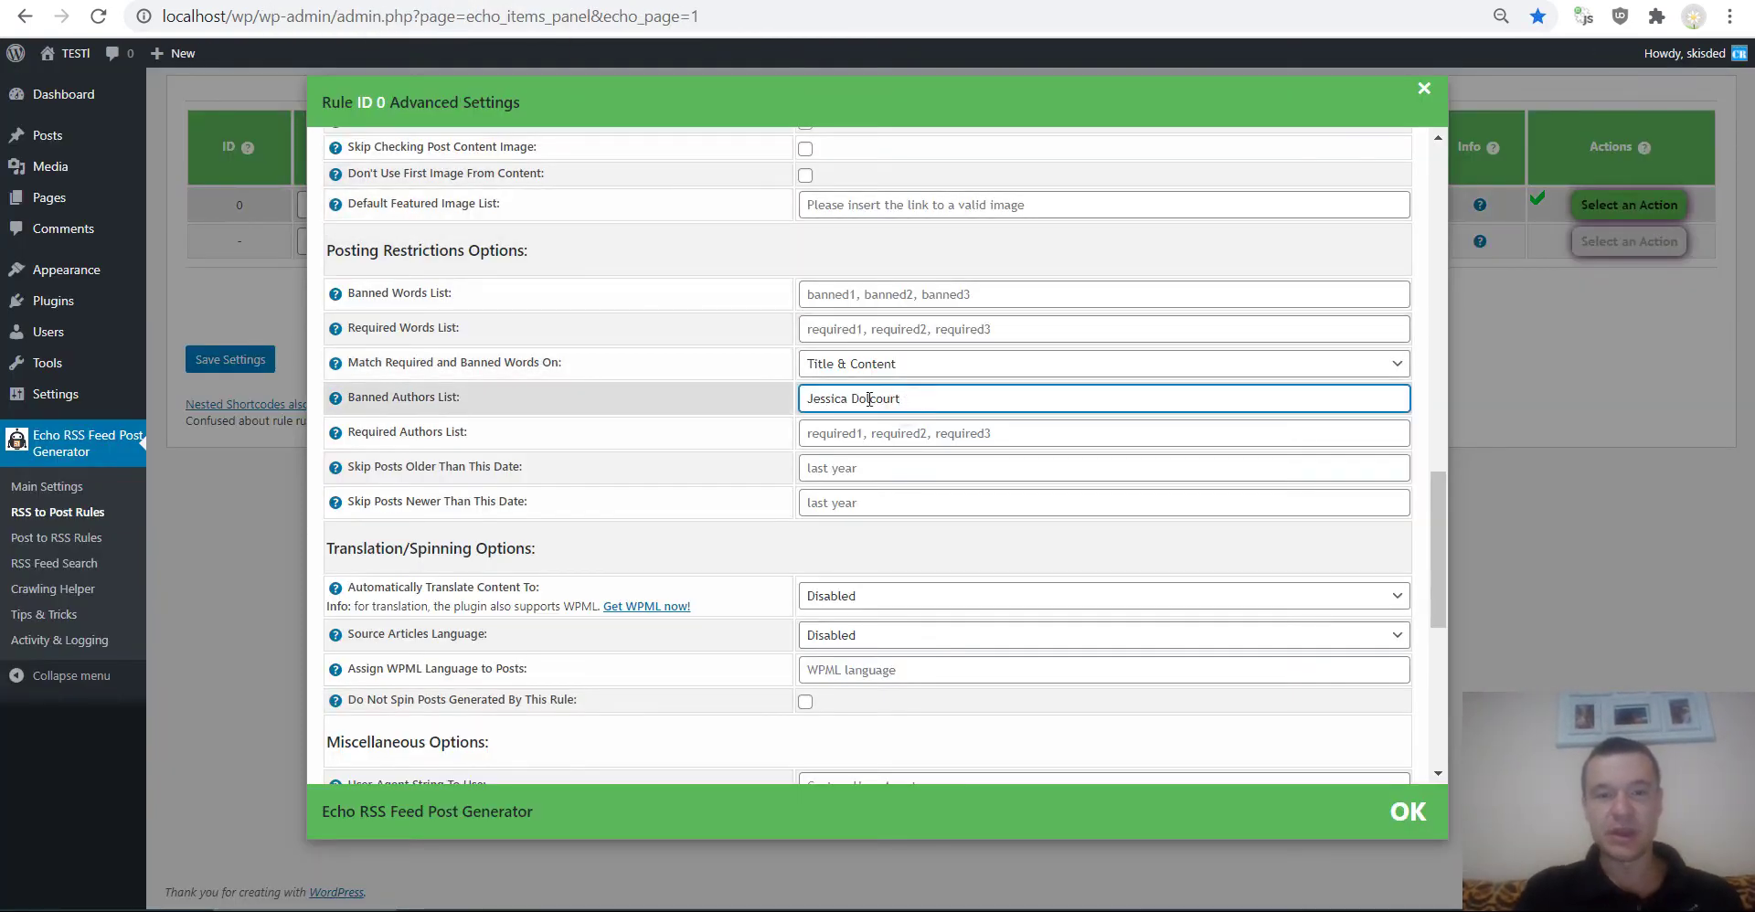
{"action": "triple_click", "coordinate": [882, 394]}
{"action": "key", "text": "ctrl+x"}
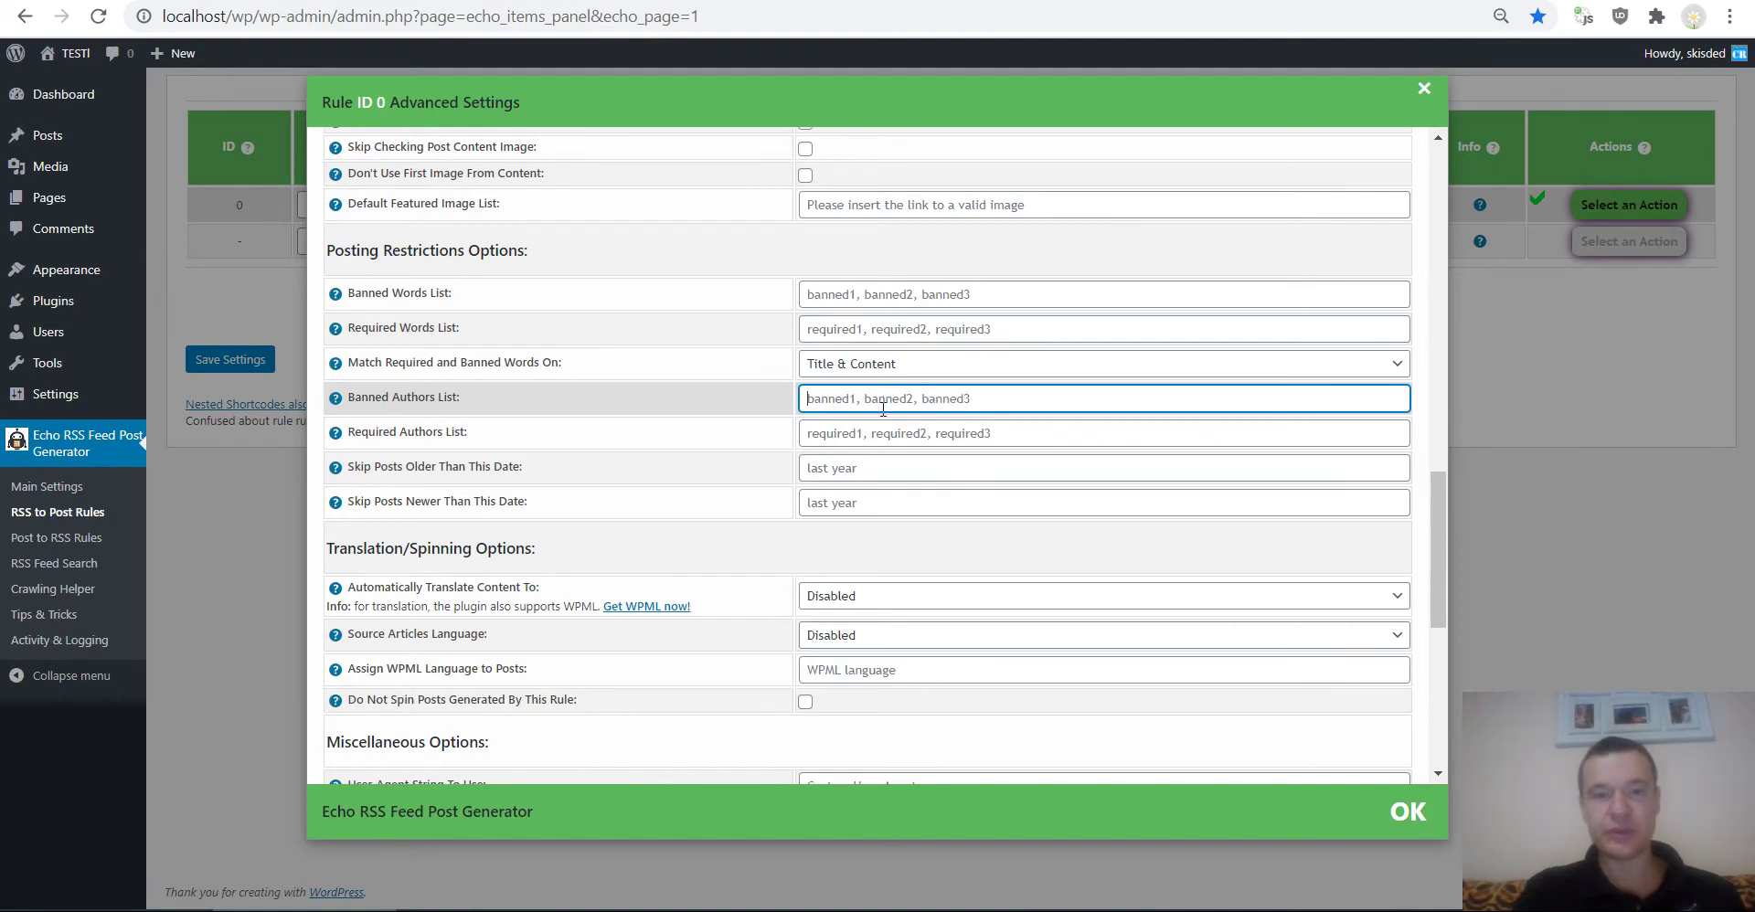
{"action": "left_click", "coordinate": [880, 434]}
{"action": "key", "text": "ctrl+v"}
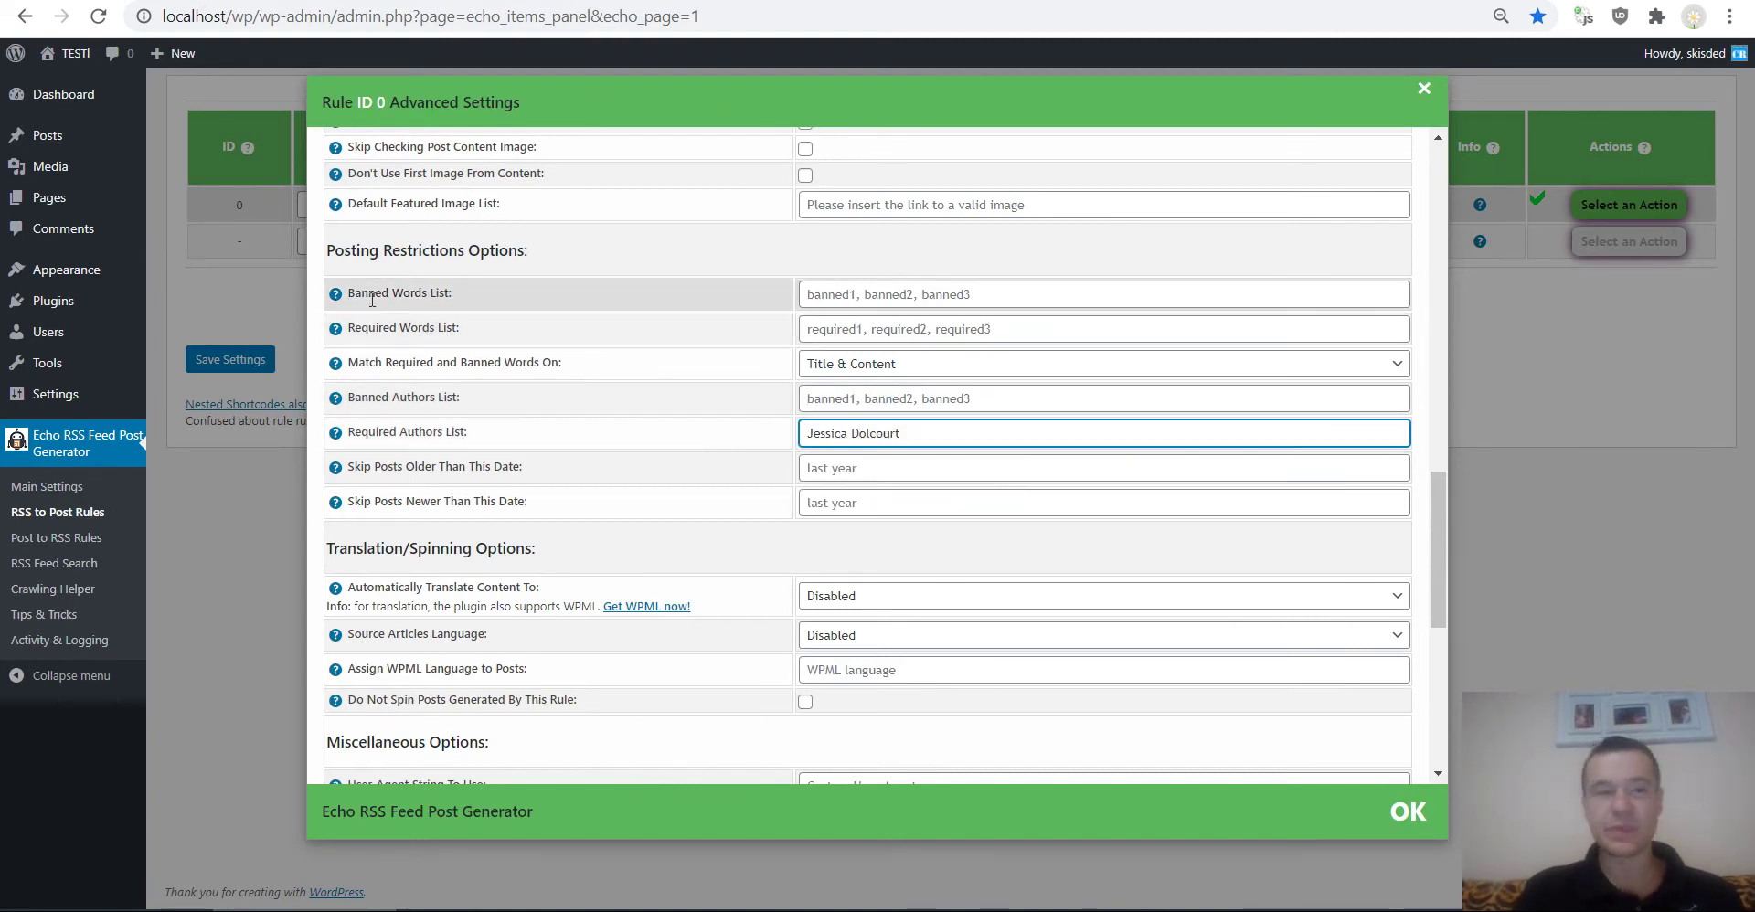
{"action": "left_click", "coordinate": [245, 366]}
{"action": "left_click", "coordinate": [243, 362]}
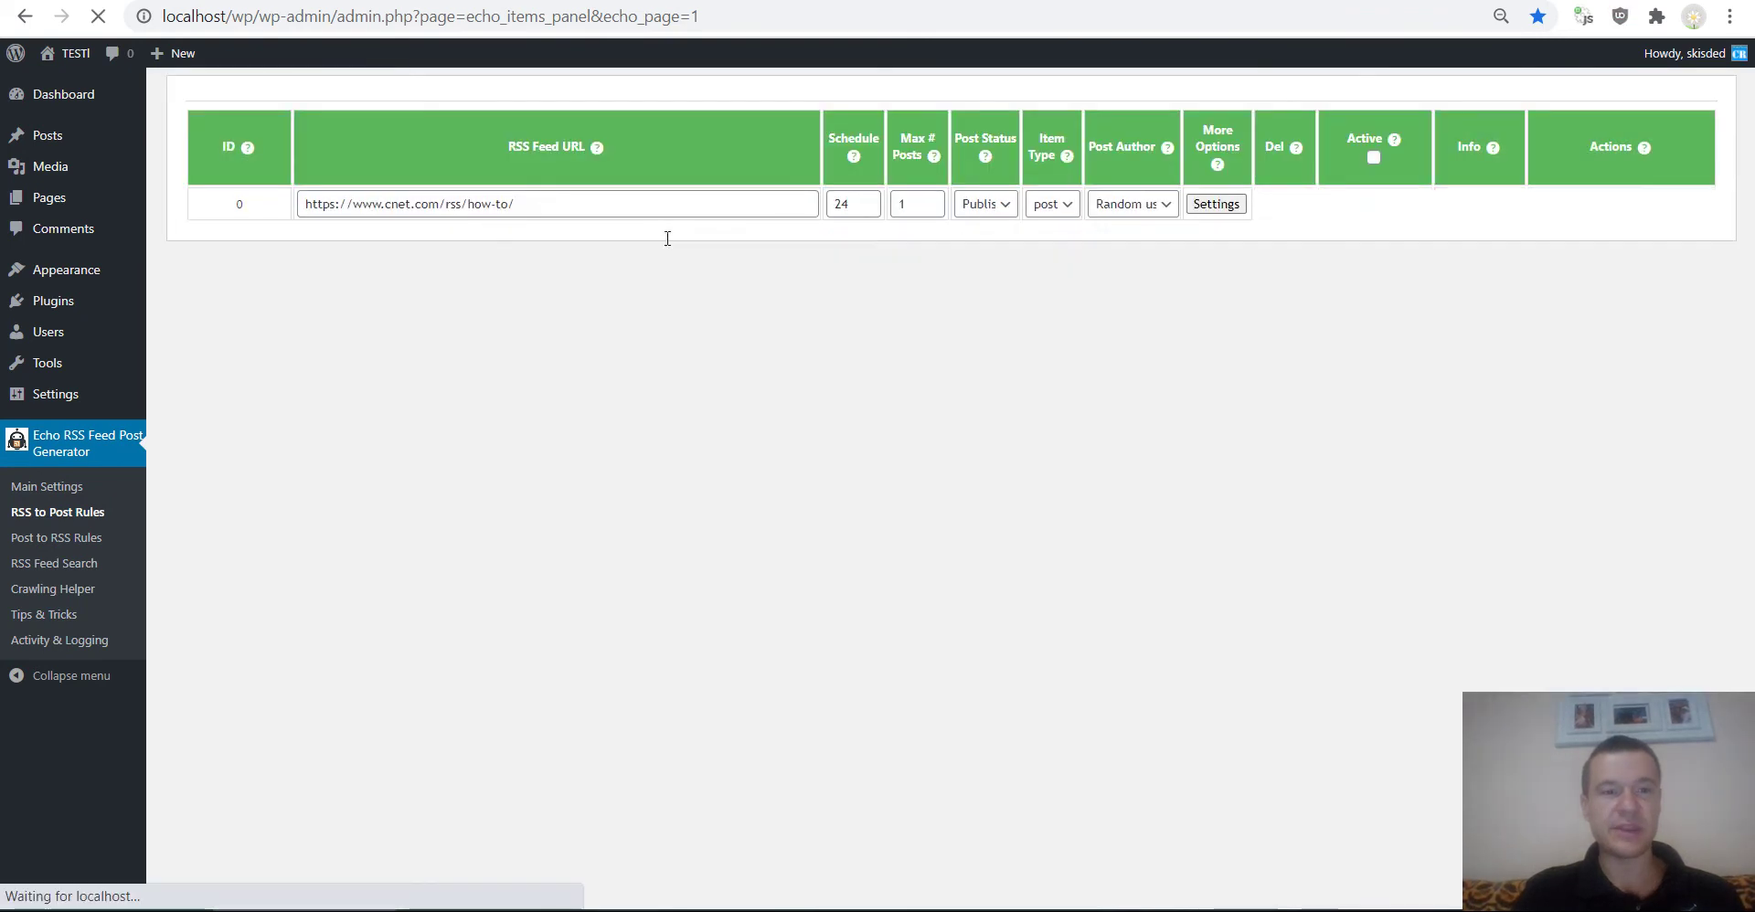
Set the CNET feed rule's maximum number of posts to 5 and save the rule settings.
{"action": "left_click", "coordinate": [933, 199]}
{"action": "left_click", "coordinate": [934, 199]}
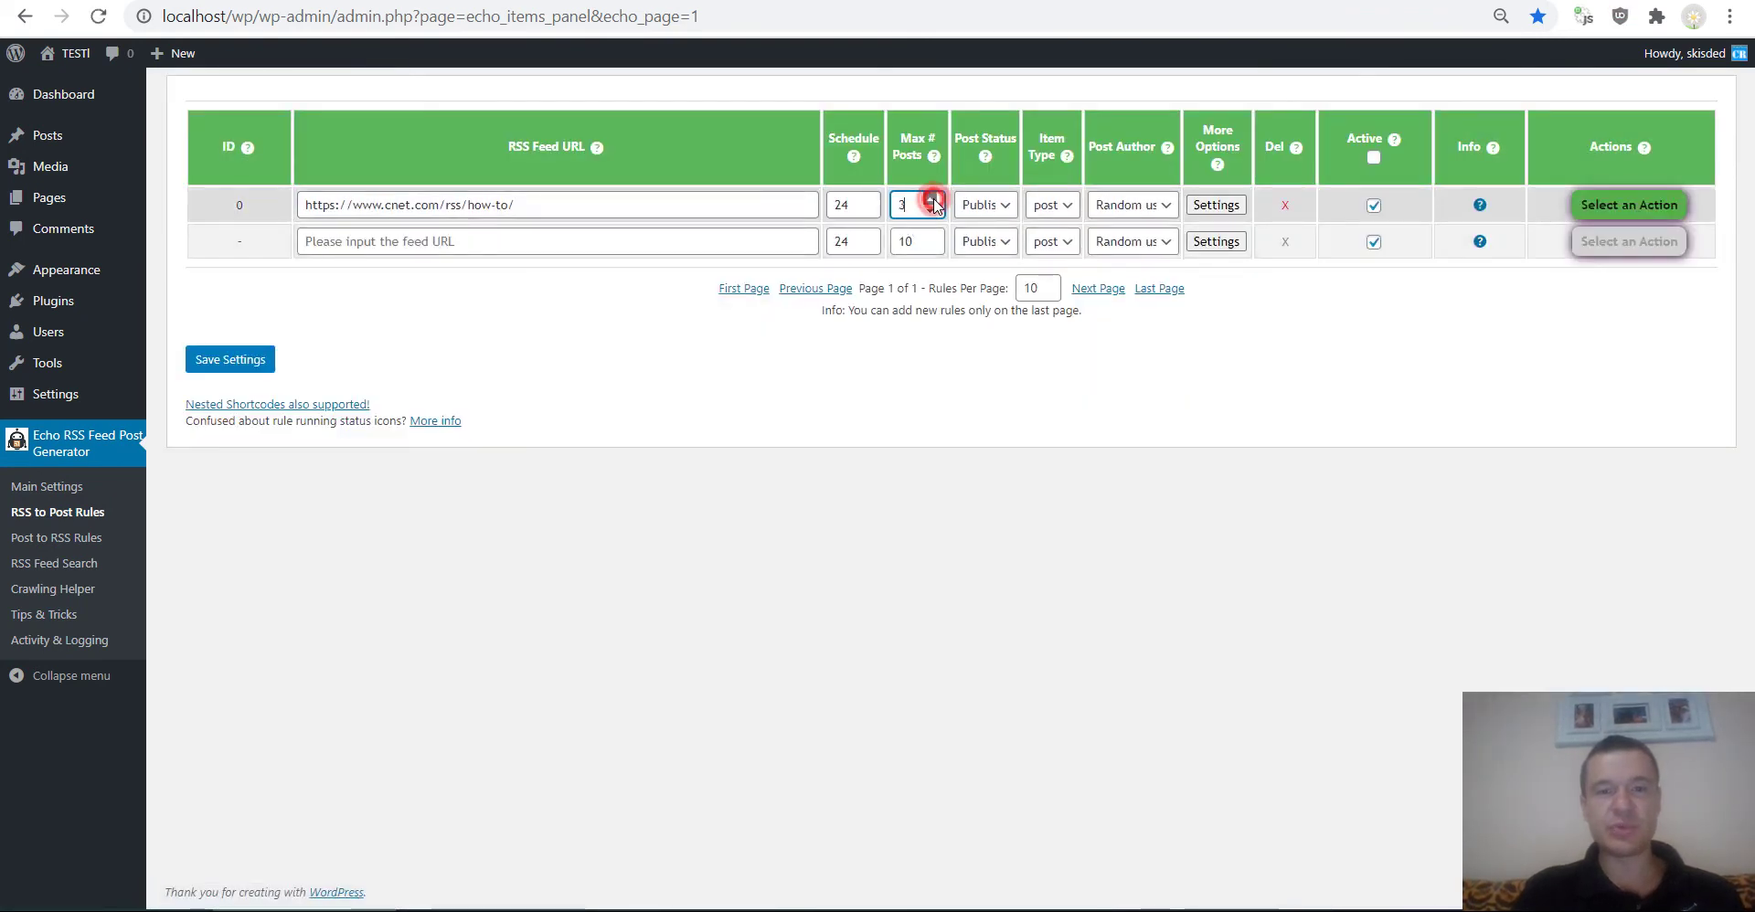
{"action": "left_click", "coordinate": [214, 360]}
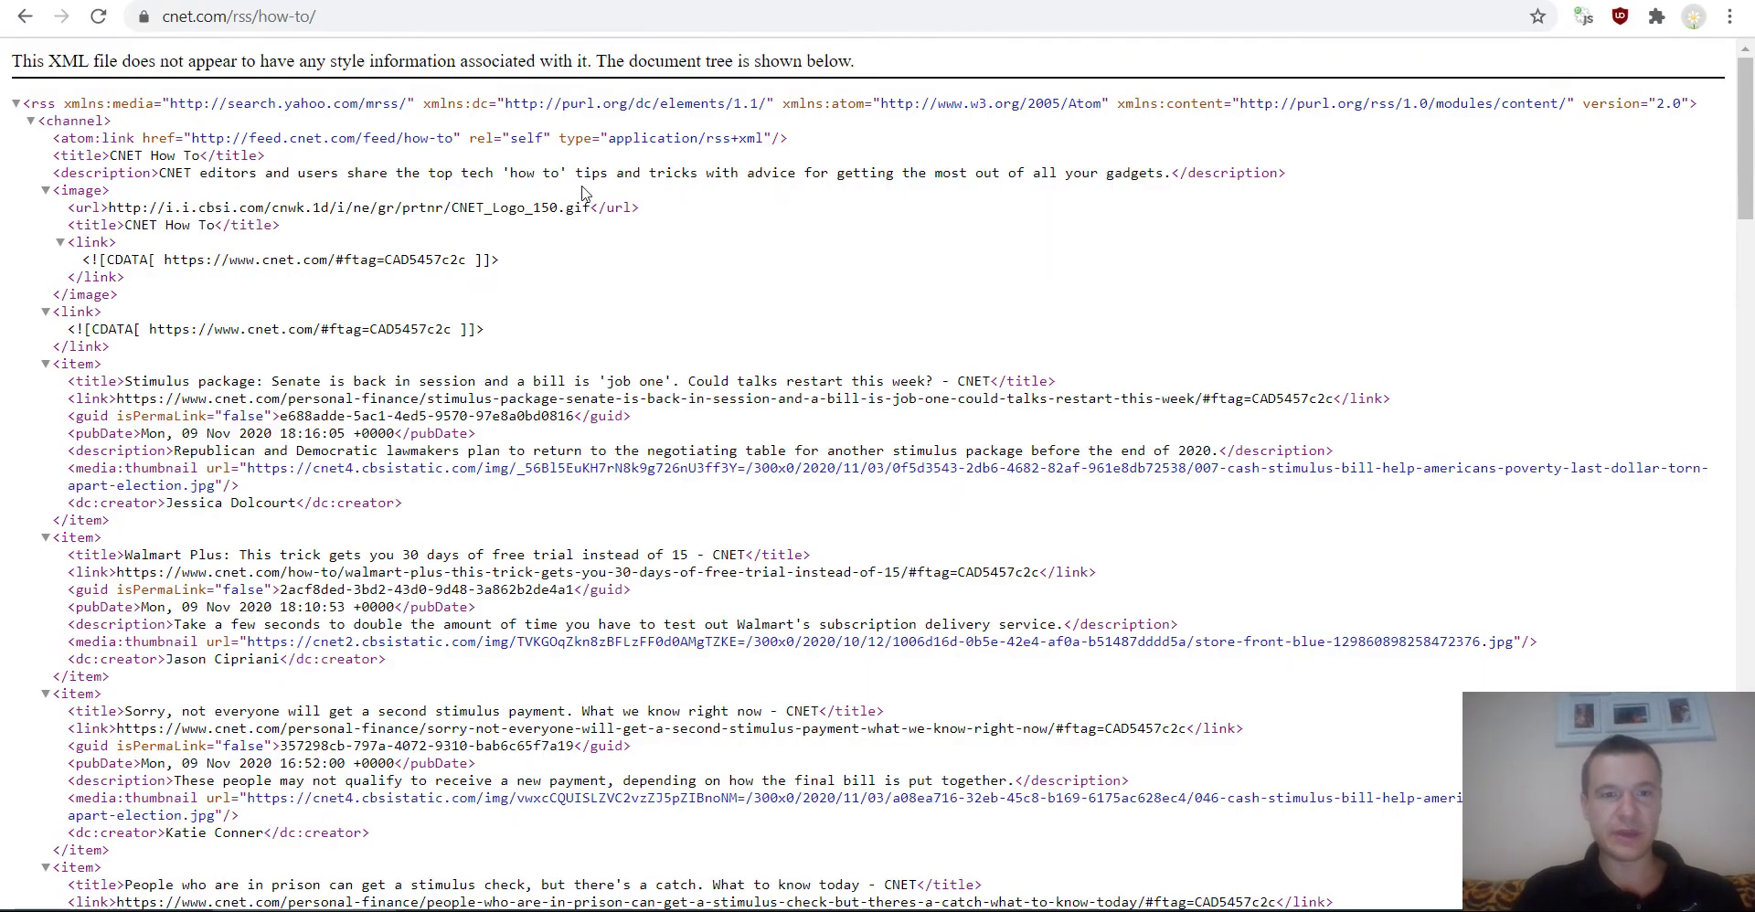
Search the CNET how-to feed's XML for the copied author's name, examine the matching items, and return to the rules page.
{"action": "key", "text": "ctrl+f"}
{"action": "key", "text": "ctrl+v"}
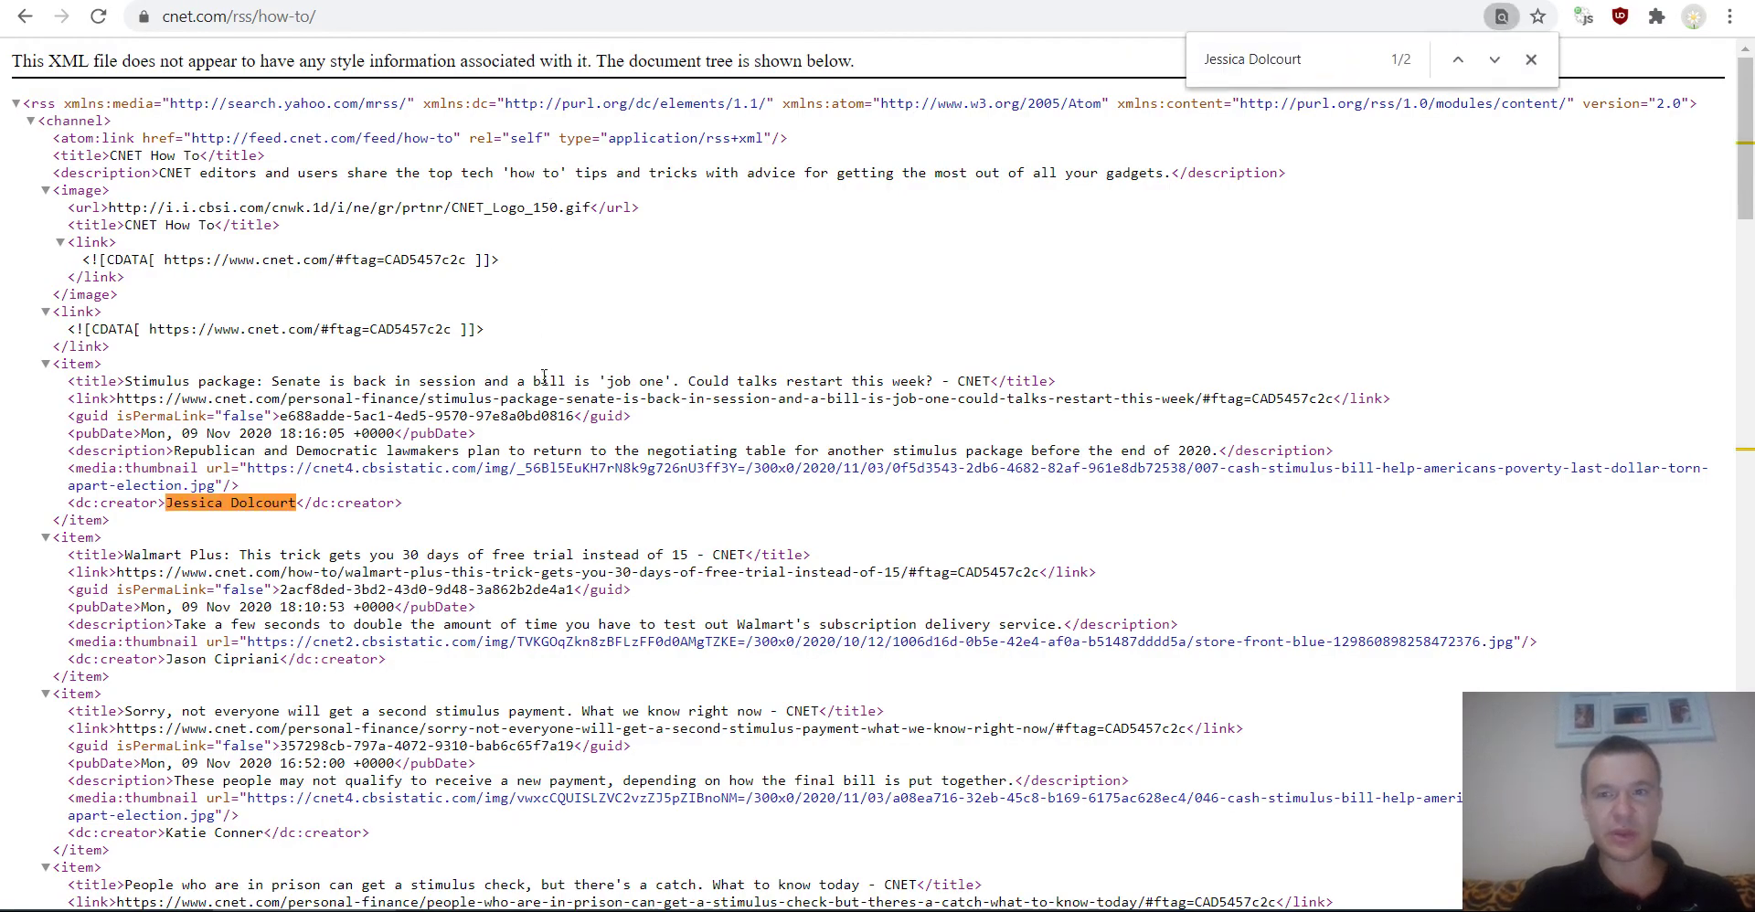
{"action": "scroll", "coordinate": [1024, 270], "scroll_direction": "down", "scroll_amount": 15}
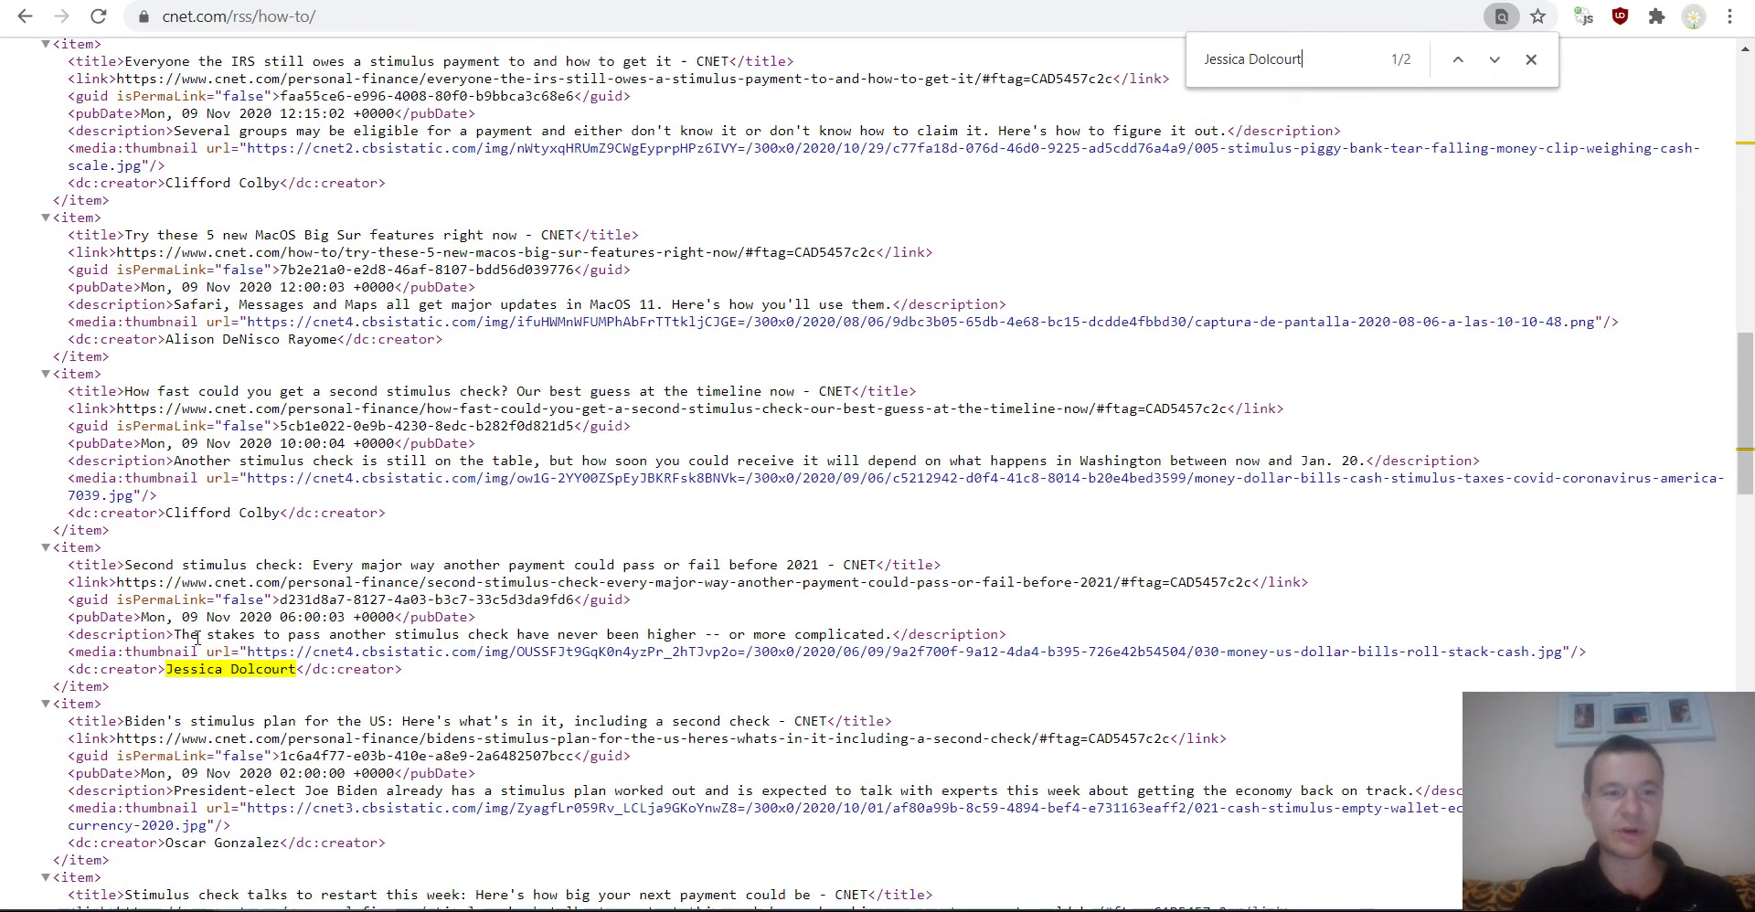
{"action": "scroll", "coordinate": [200, 192], "scroll_direction": "up", "scroll_amount": 15}
{"action": "left_click", "coordinate": [439, 1]}
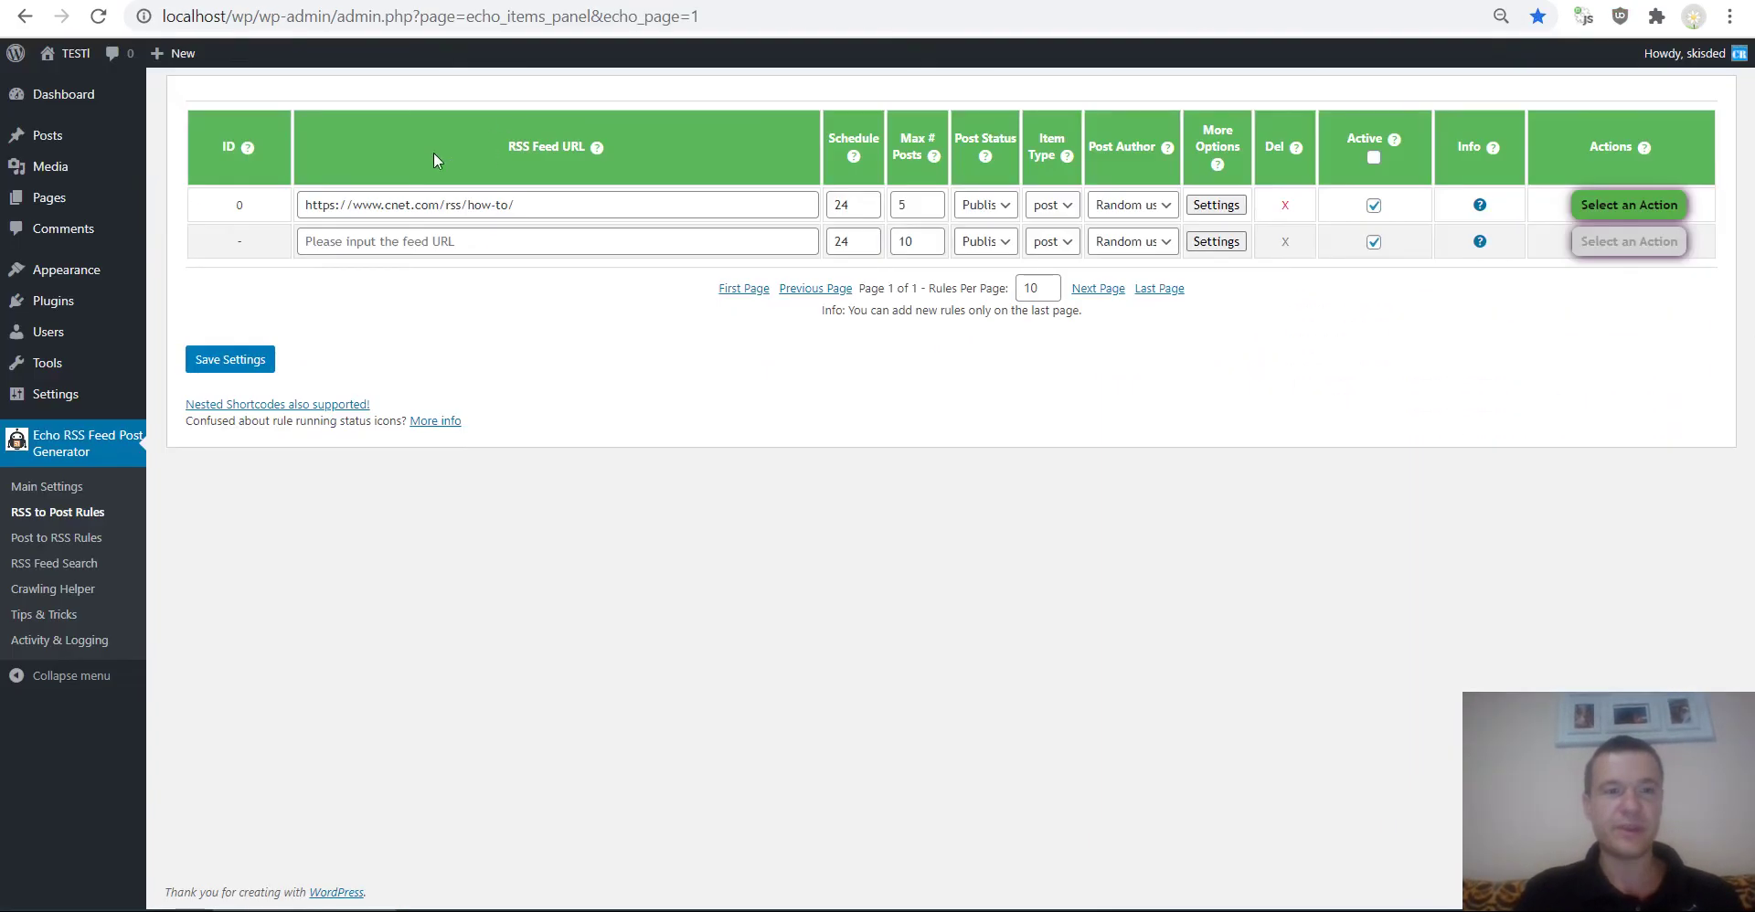
Save the rule settings again and permanently delete all posts generated by the CNET feed rule.
{"action": "left_click", "coordinate": [221, 362]}
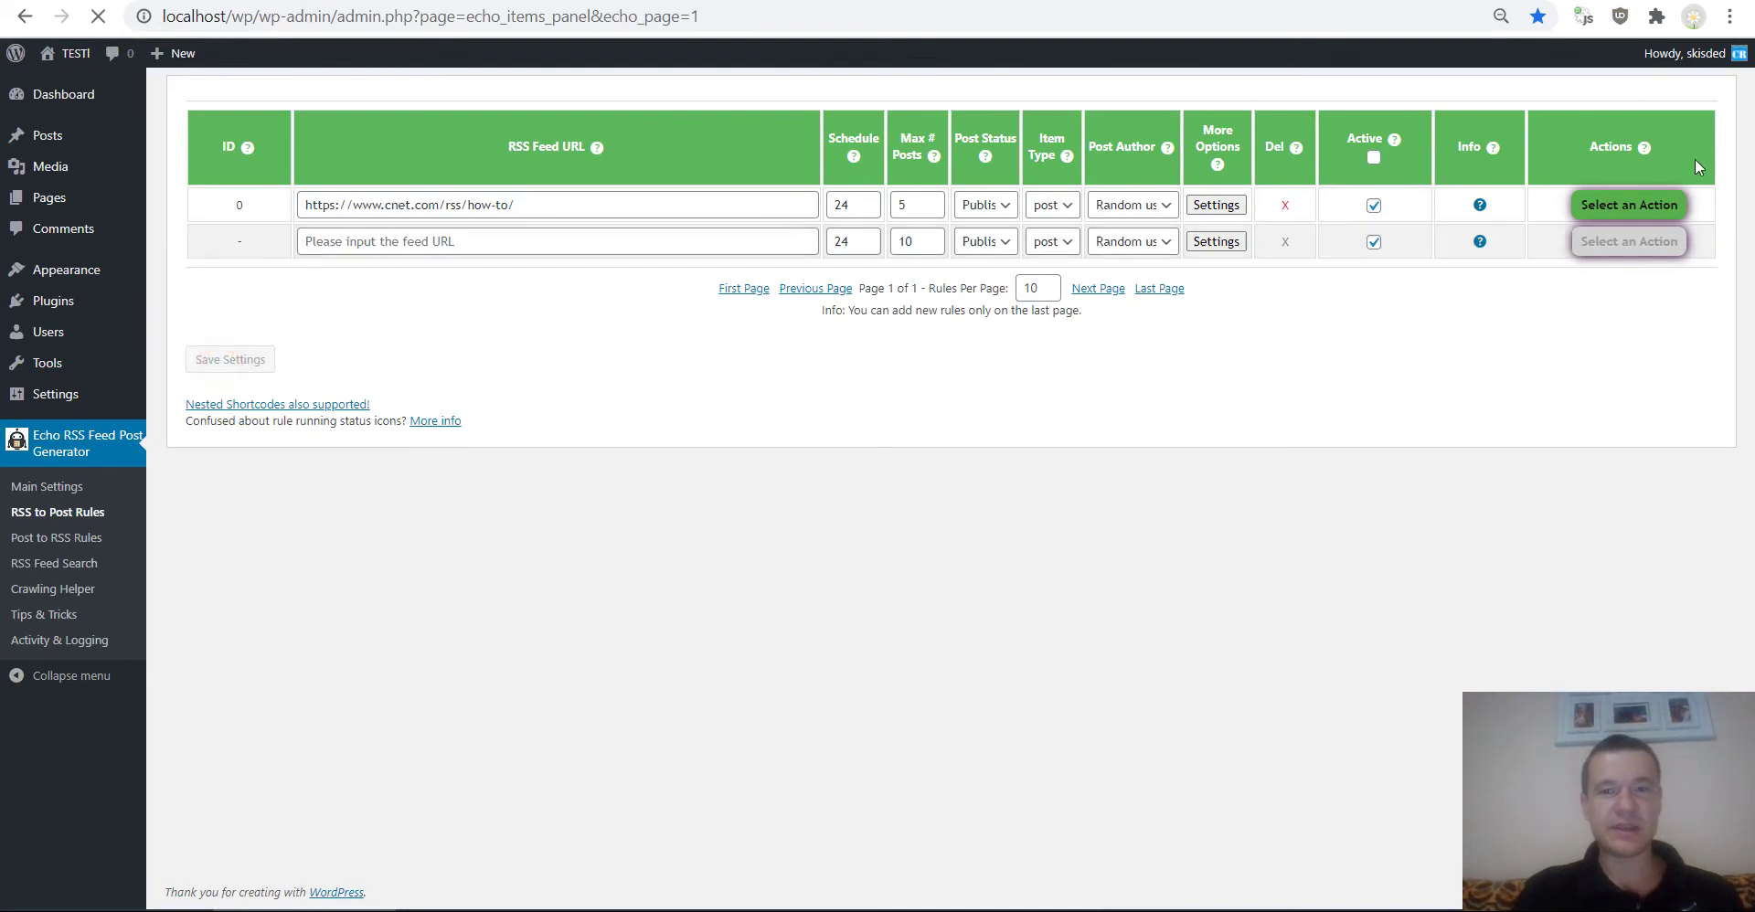
{"action": "left_click", "coordinate": [1629, 205]}
{"action": "left_click", "coordinate": [1606, 291]}
{"action": "key", "text": "Return"}
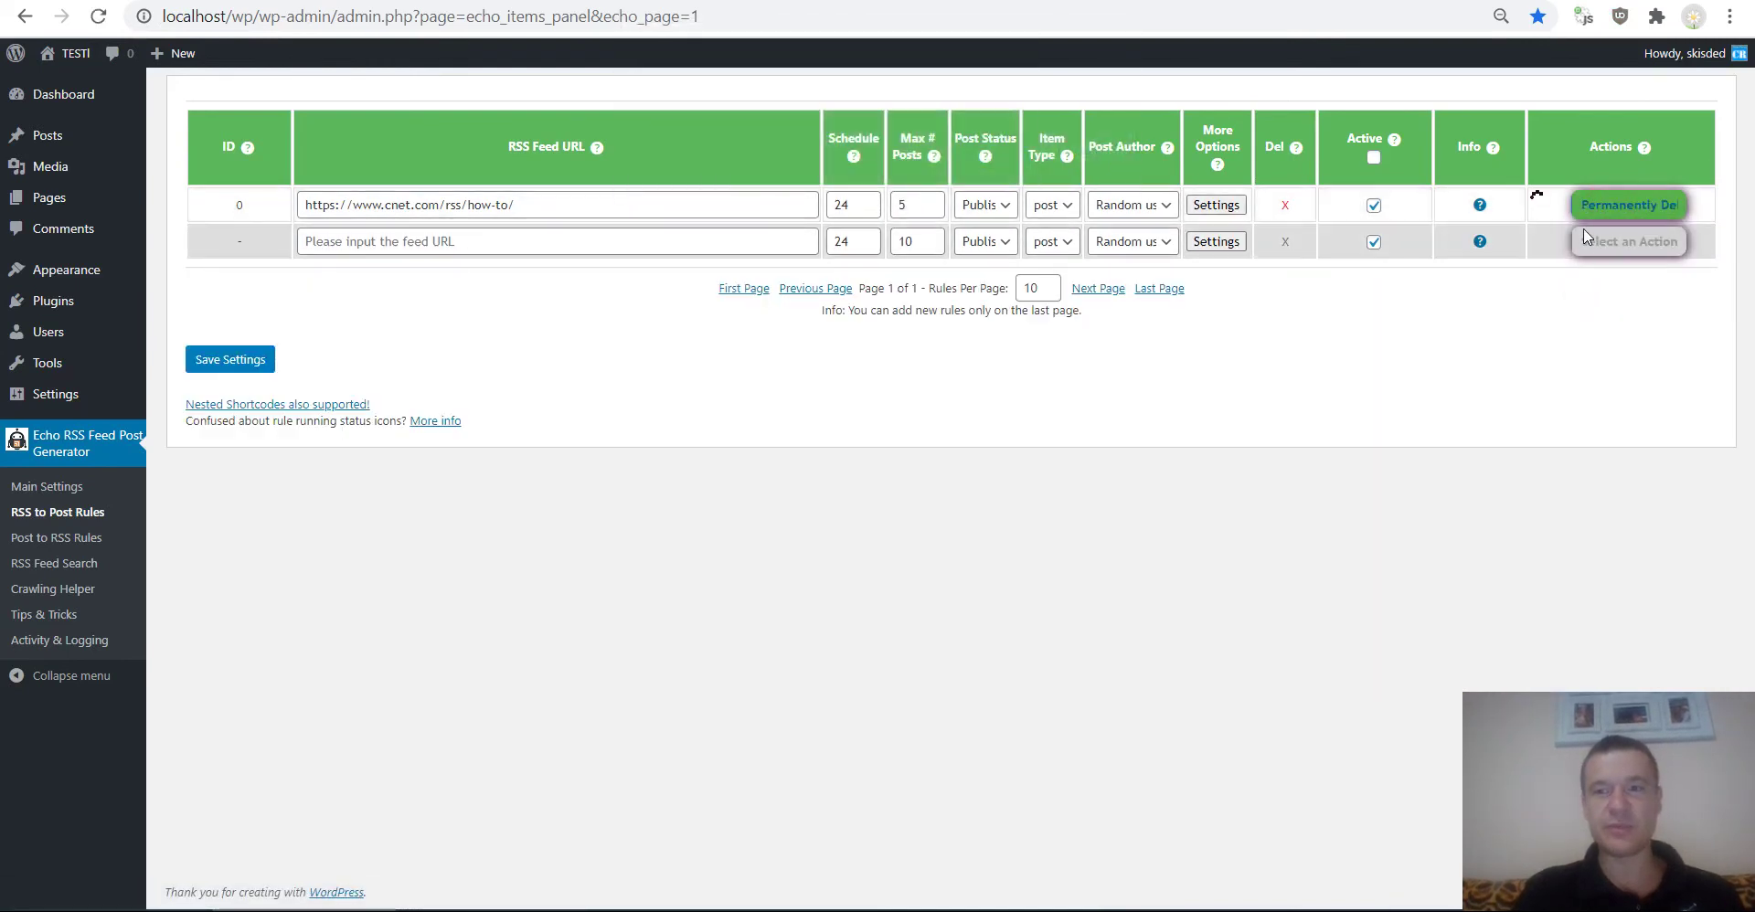
Run the CNET feed rule immediately with the required author filter, confirming the run.
{"action": "left_click", "coordinate": [1598, 205]}
{"action": "left_click", "coordinate": [1598, 243]}
{"action": "key", "text": "Return"}
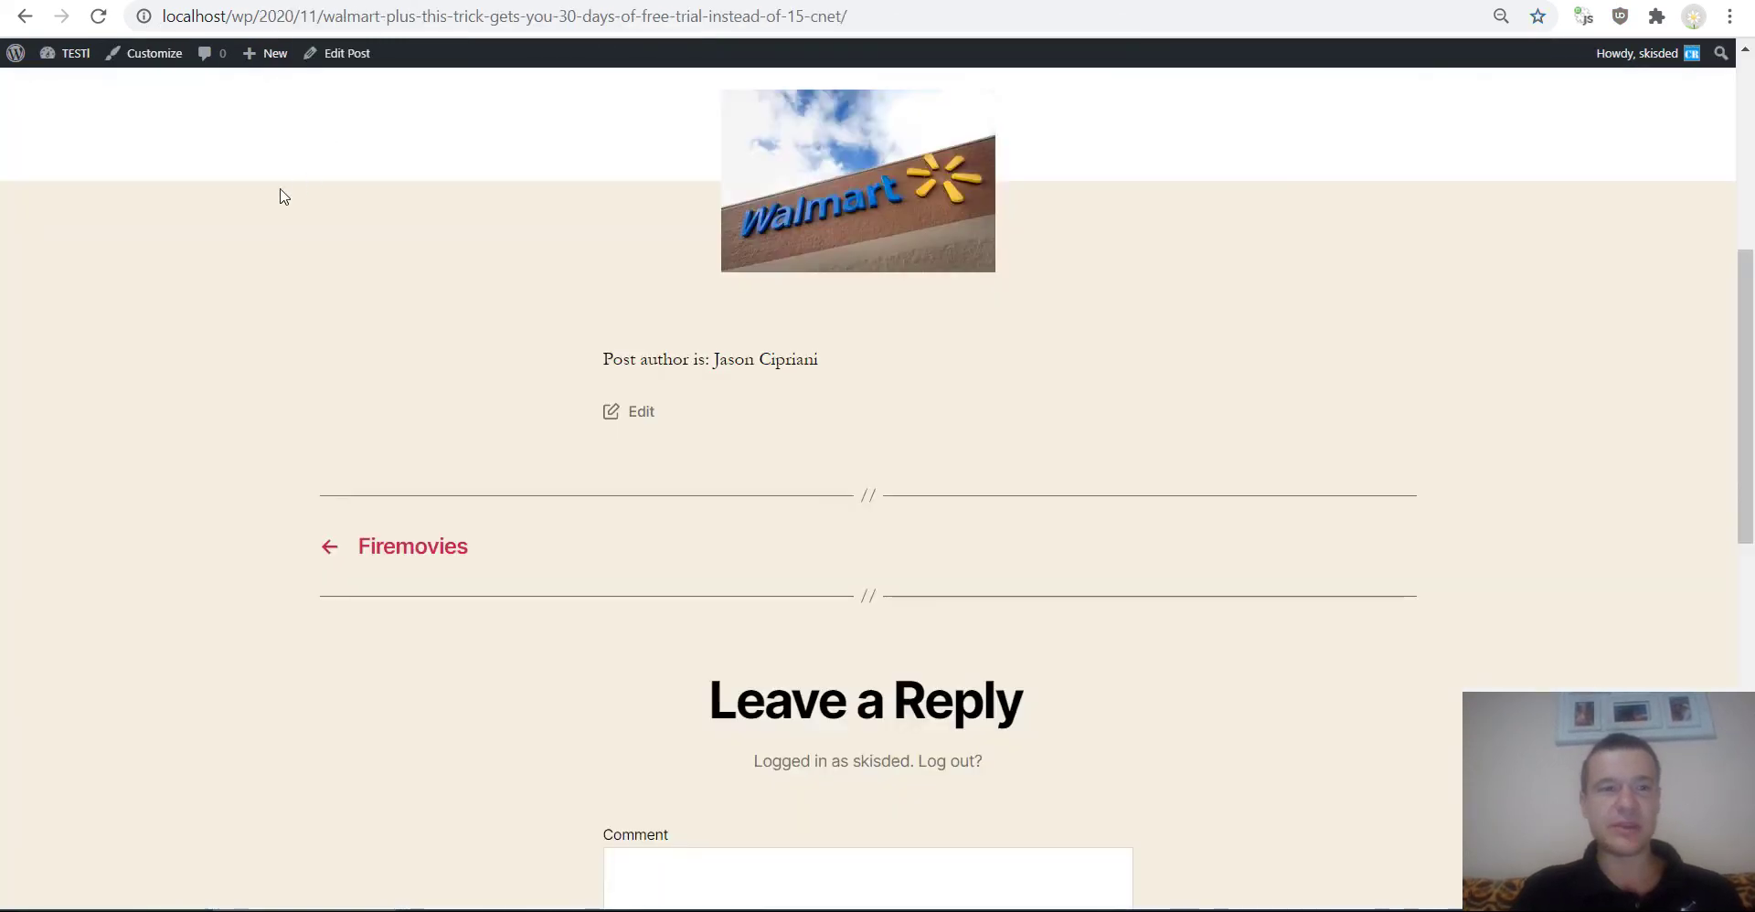
Return to the site's home page and check the "Post author is:" line of each newly generated CNET post.
{"action": "scroll", "coordinate": [265, 164], "scroll_direction": "up", "scroll_amount": 6}
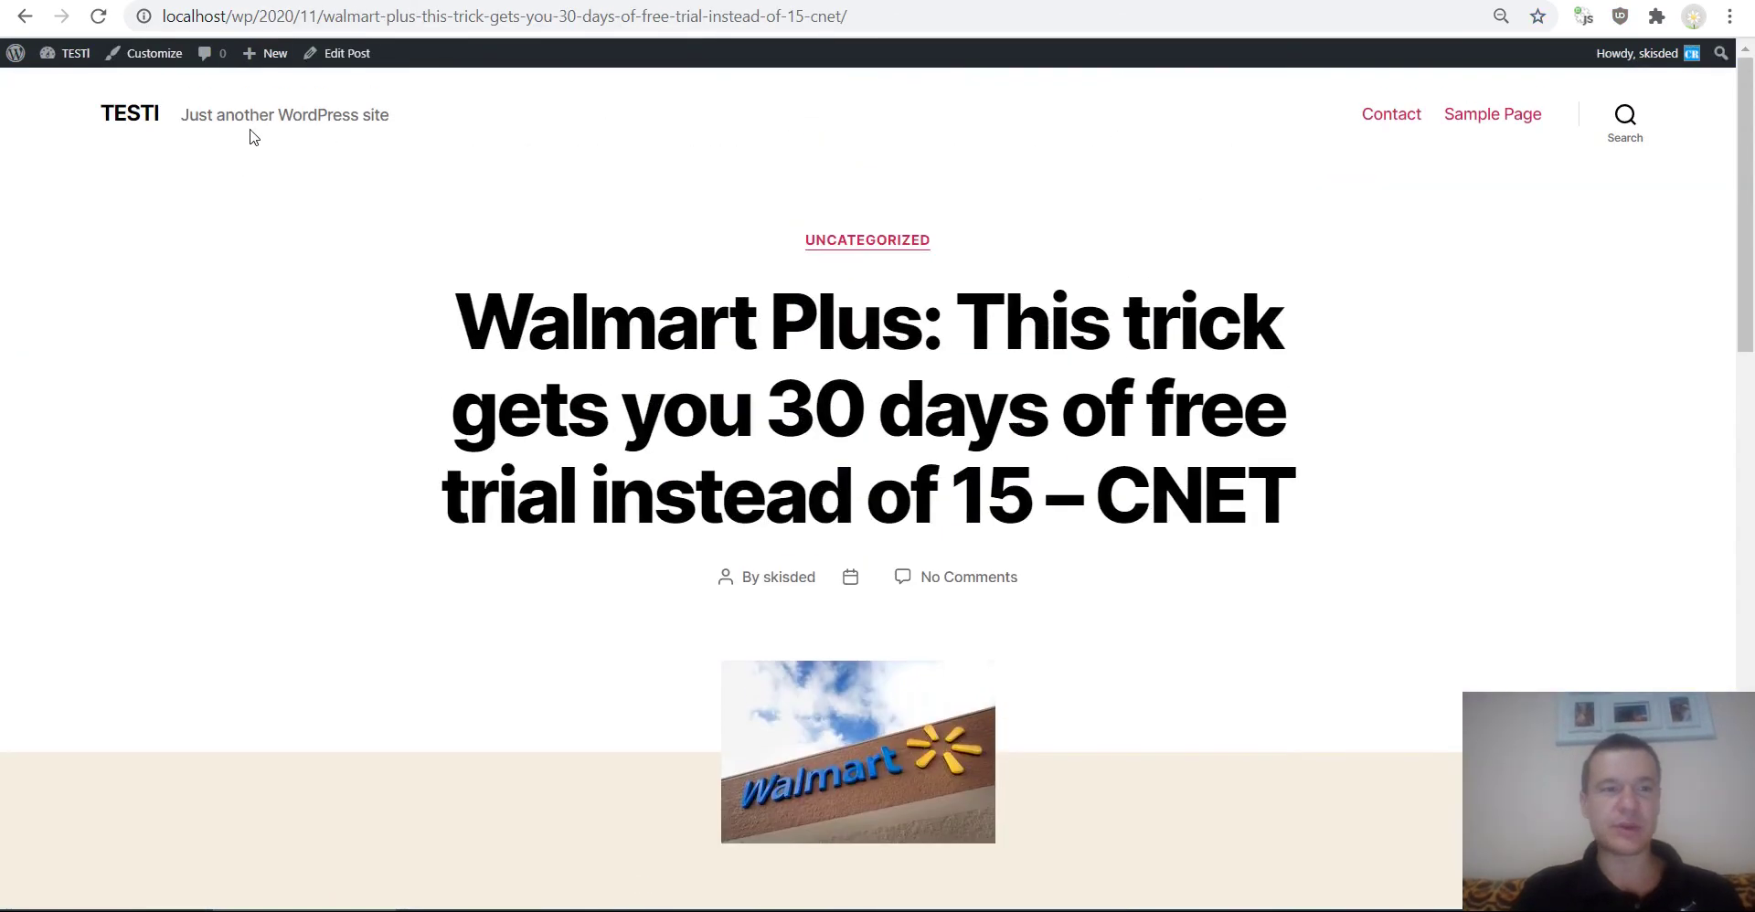
{"action": "left_click", "coordinate": [100, 117]}
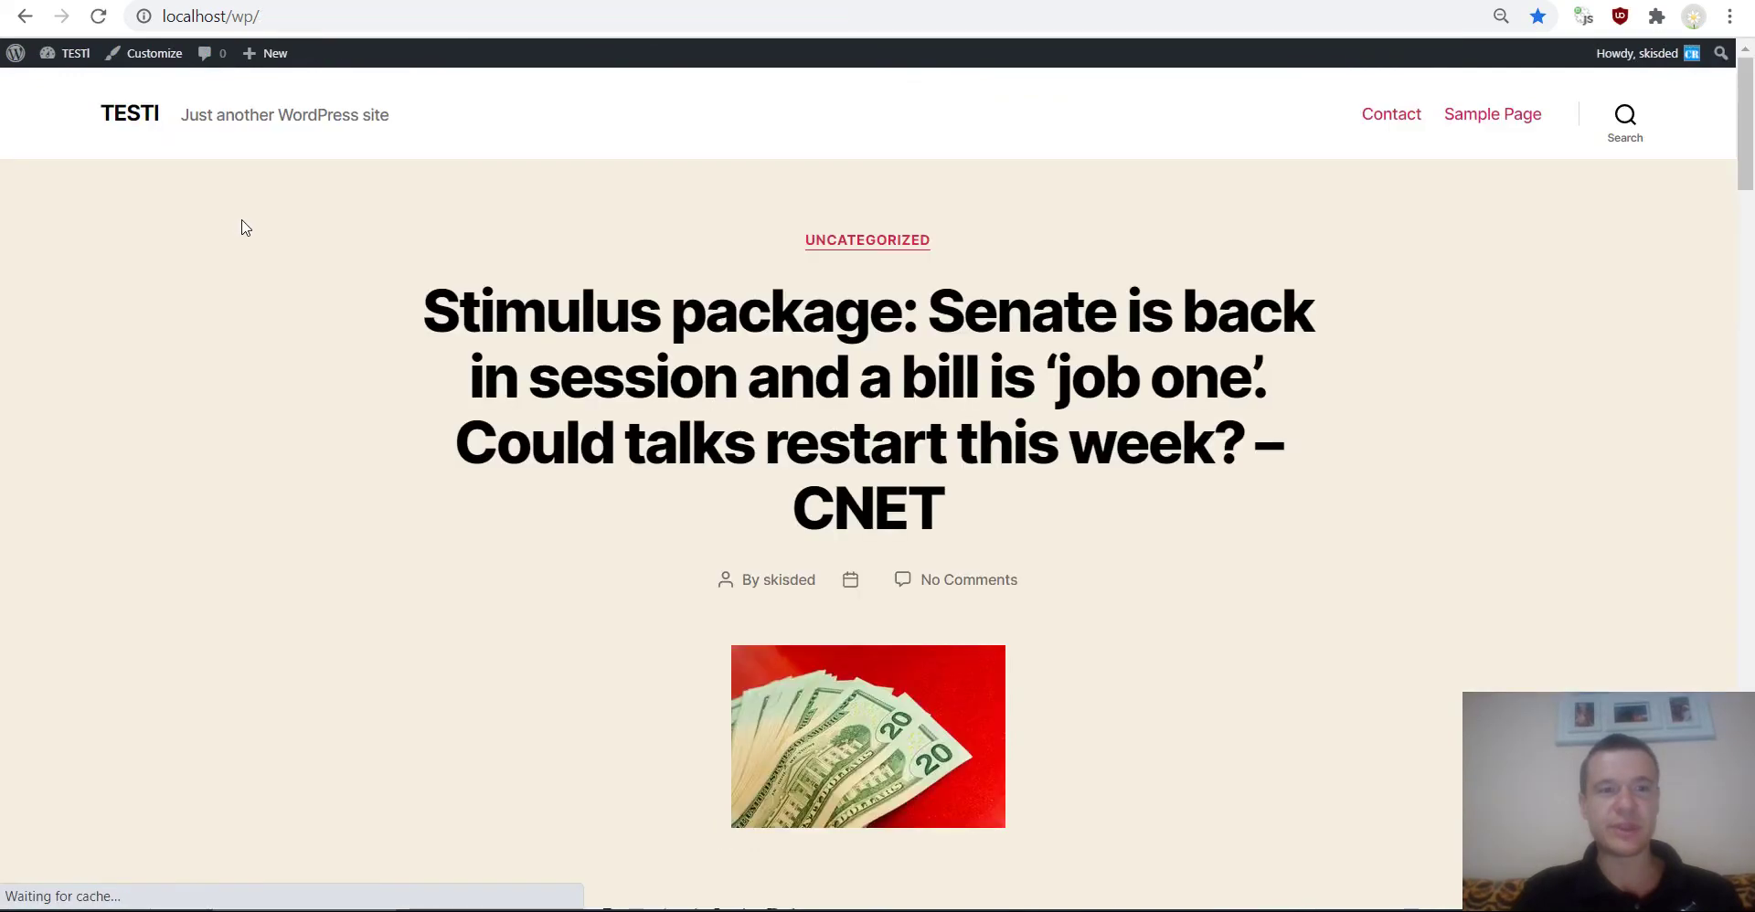
{"action": "scroll", "coordinate": [476, 331], "scroll_direction": "down", "scroll_amount": 18}
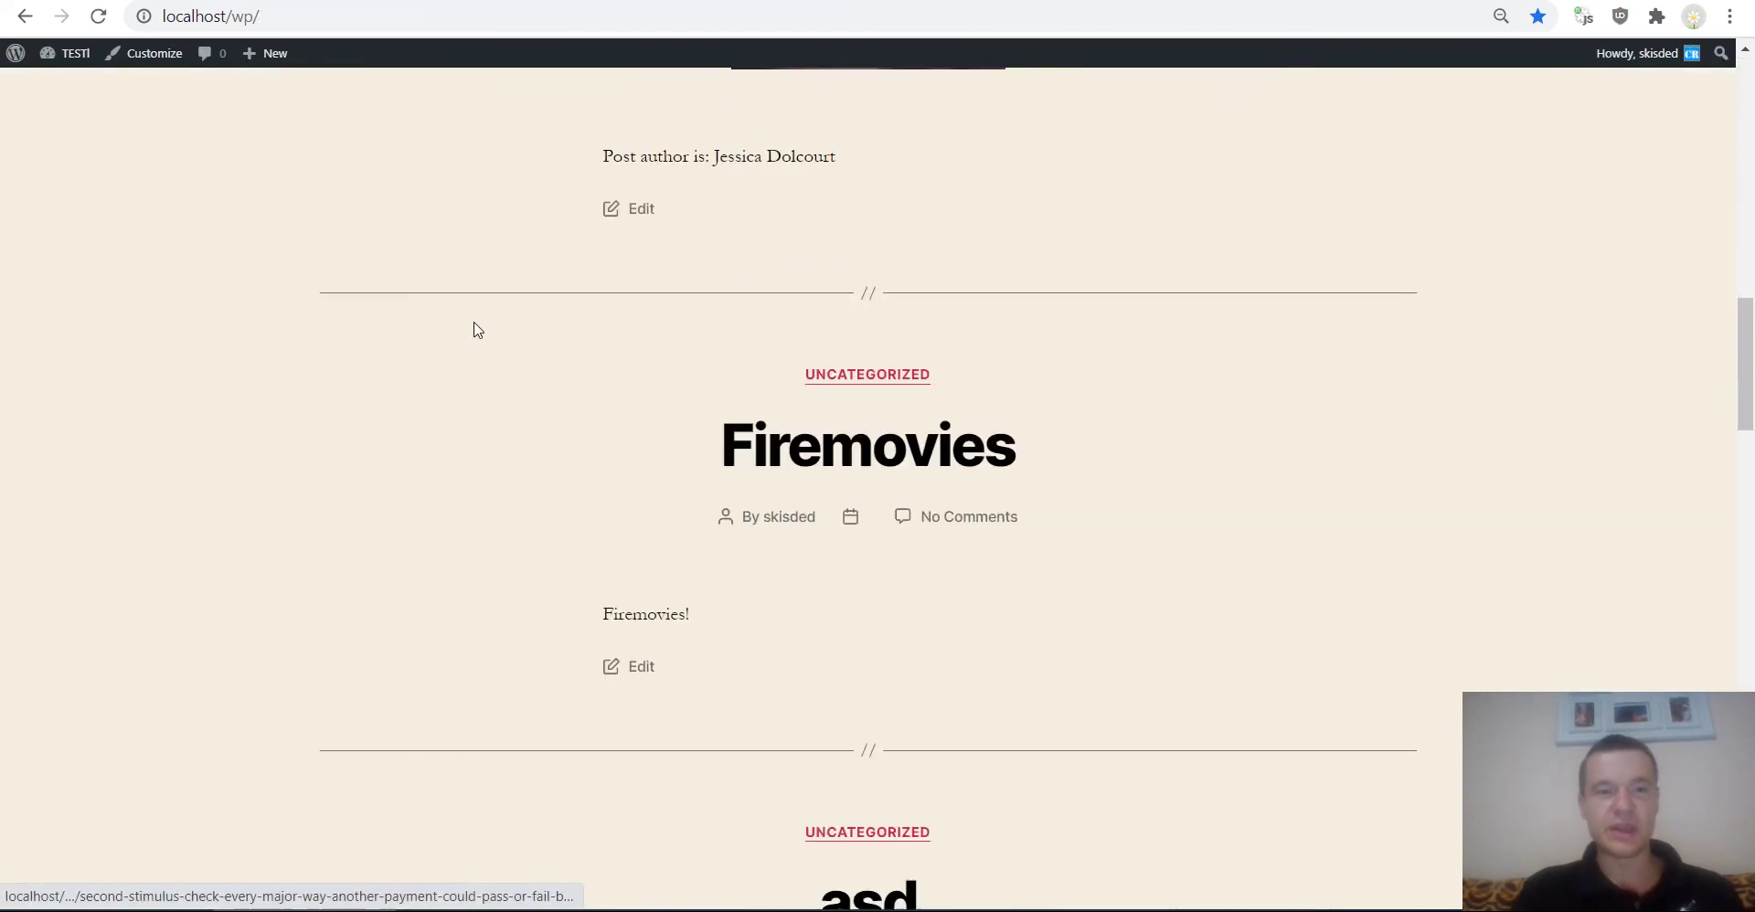
{"action": "scroll", "coordinate": [710, 179], "scroll_direction": "up", "scroll_amount": 3}
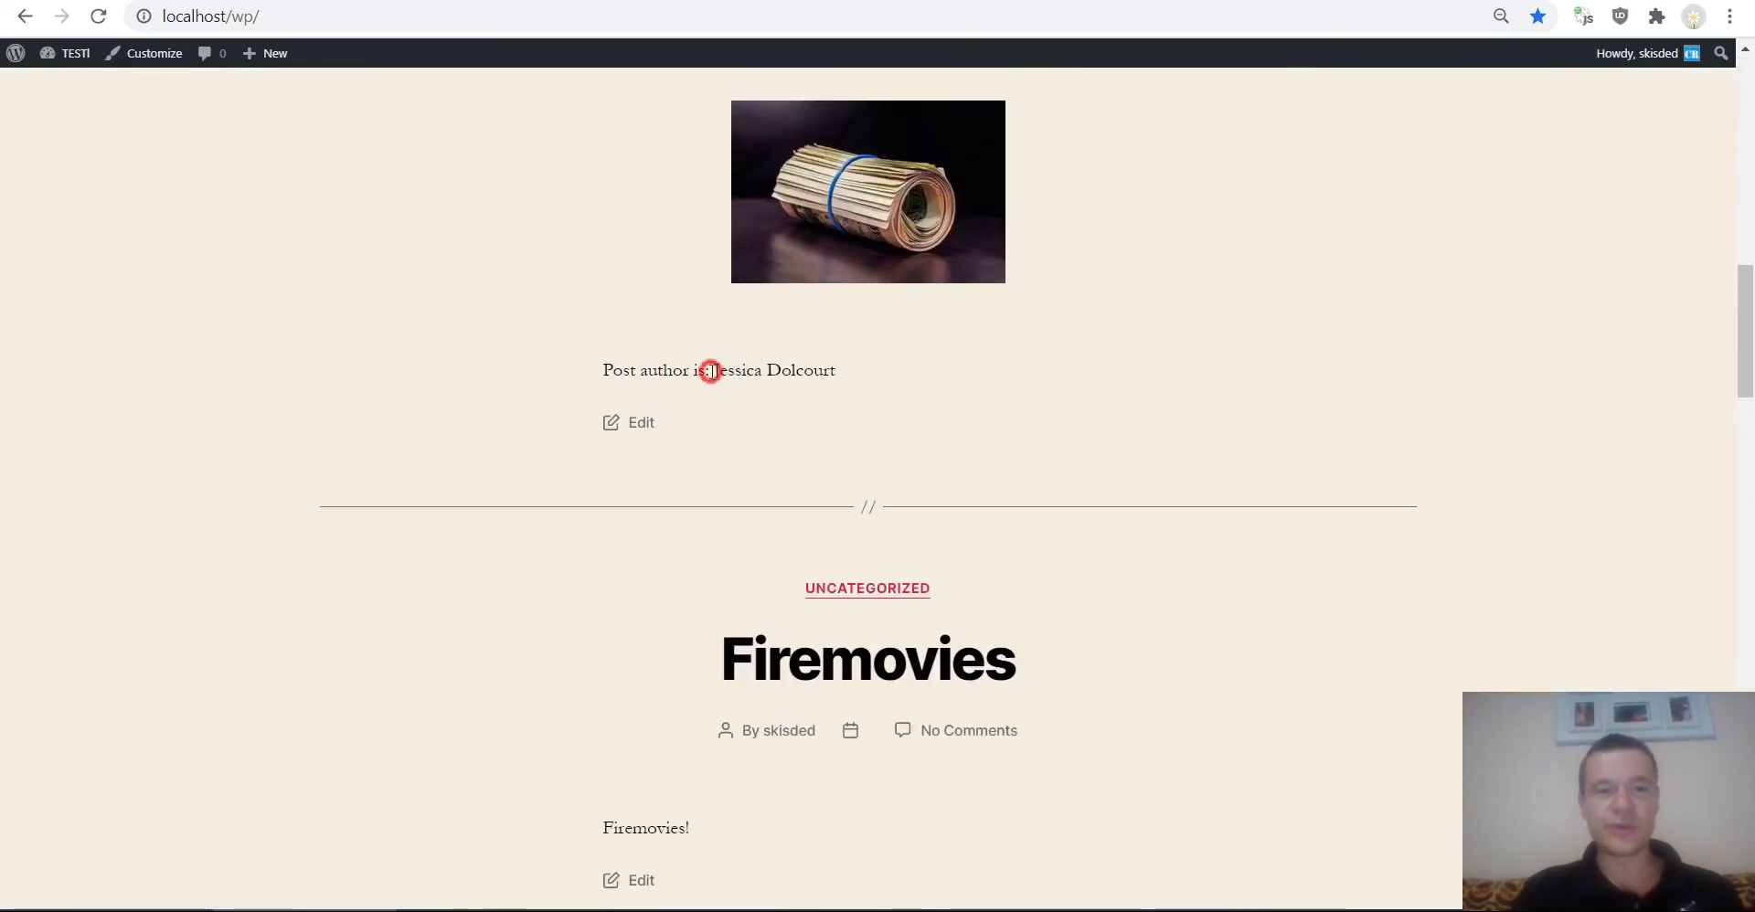
{"action": "left_click_drag", "start_coordinate": [711, 370], "coordinate": [839, 375]}
{"action": "scroll", "coordinate": [694, 418], "scroll_direction": "up", "scroll_amount": 10}
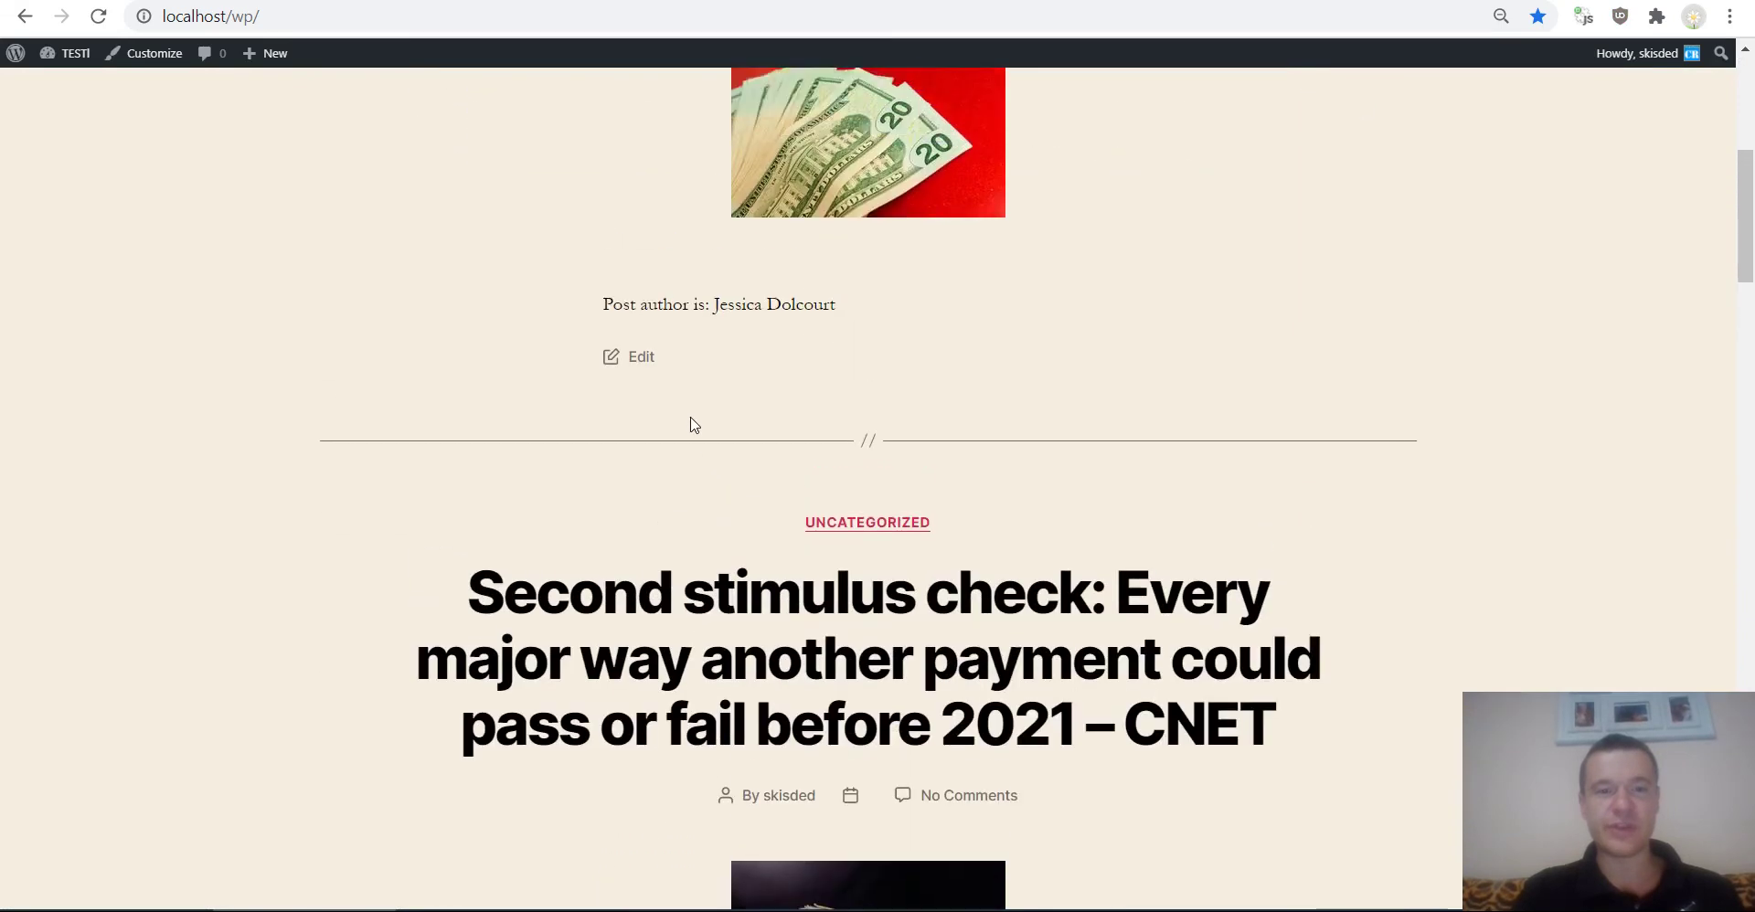
{"action": "left_click_drag", "start_coordinate": [714, 572], "coordinate": [837, 572]}
{"action": "scroll", "coordinate": [609, 487], "scroll_direction": "up", "scroll_amount": 3}
{"action": "scroll", "coordinate": [607, 486], "scroll_direction": "down", "scroll_amount": 9}
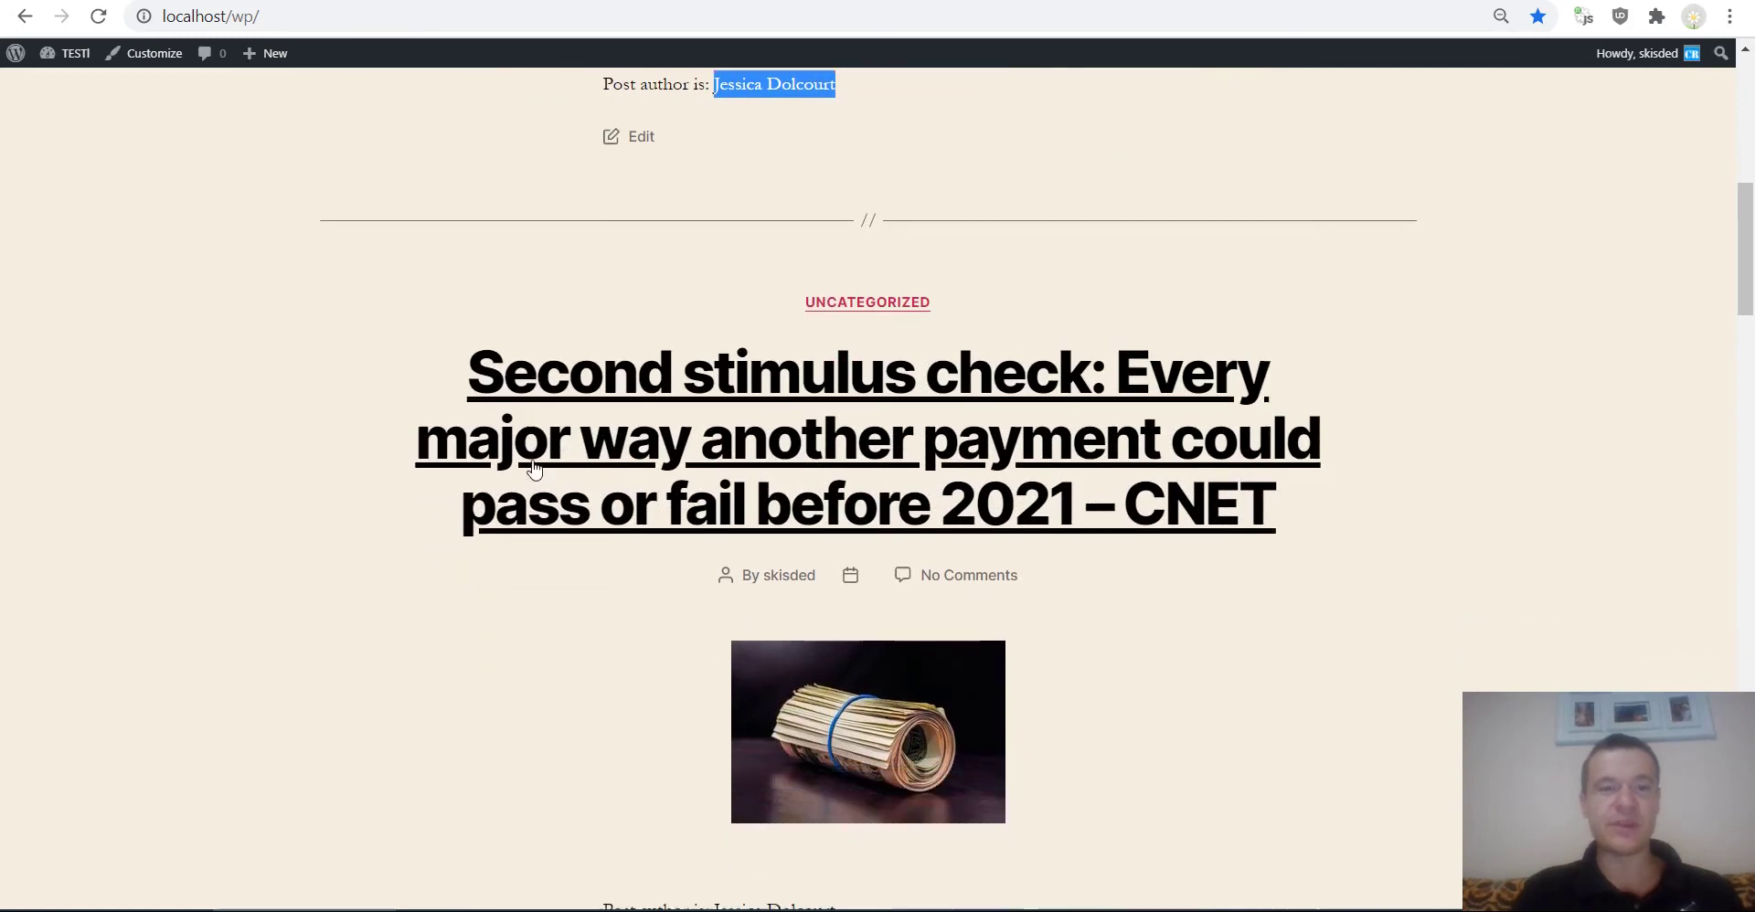
{"action": "scroll", "coordinate": [529, 464], "scroll_direction": "down", "scroll_amount": 6}
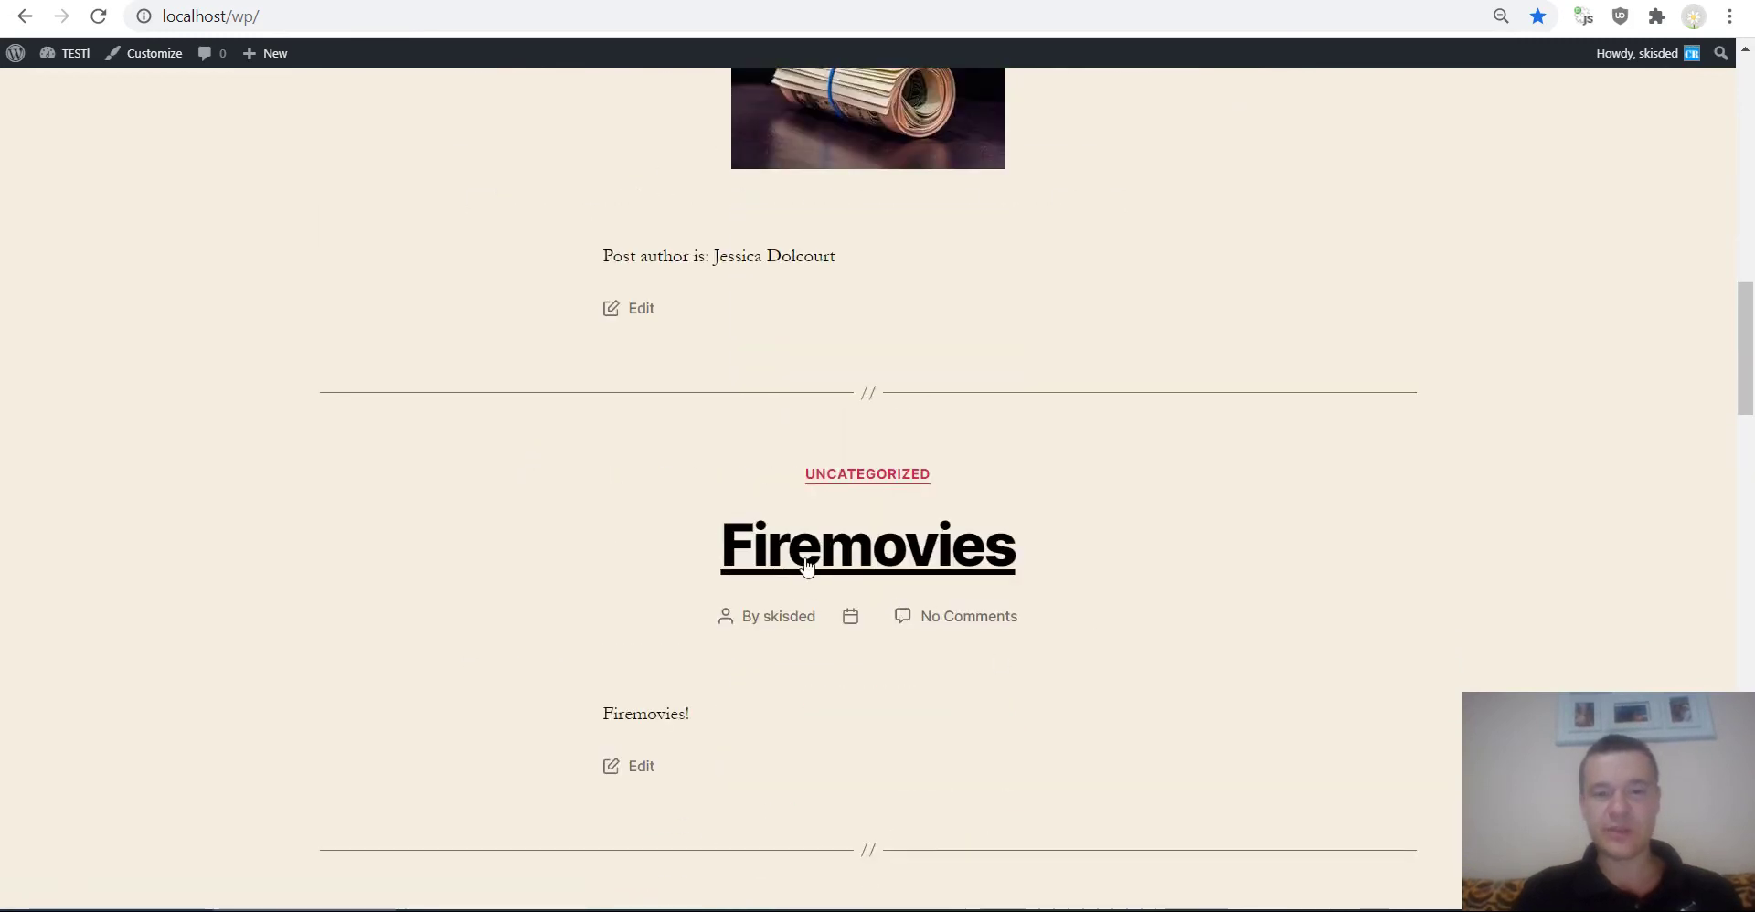
Examine where the generated CNET posts end on the home page and recheck their author lines back to the first post.
{"action": "scroll", "coordinate": [570, 594], "scroll_direction": "down", "scroll_amount": 3}
{"action": "scroll", "coordinate": [573, 600], "scroll_direction": "up", "scroll_amount": 3}
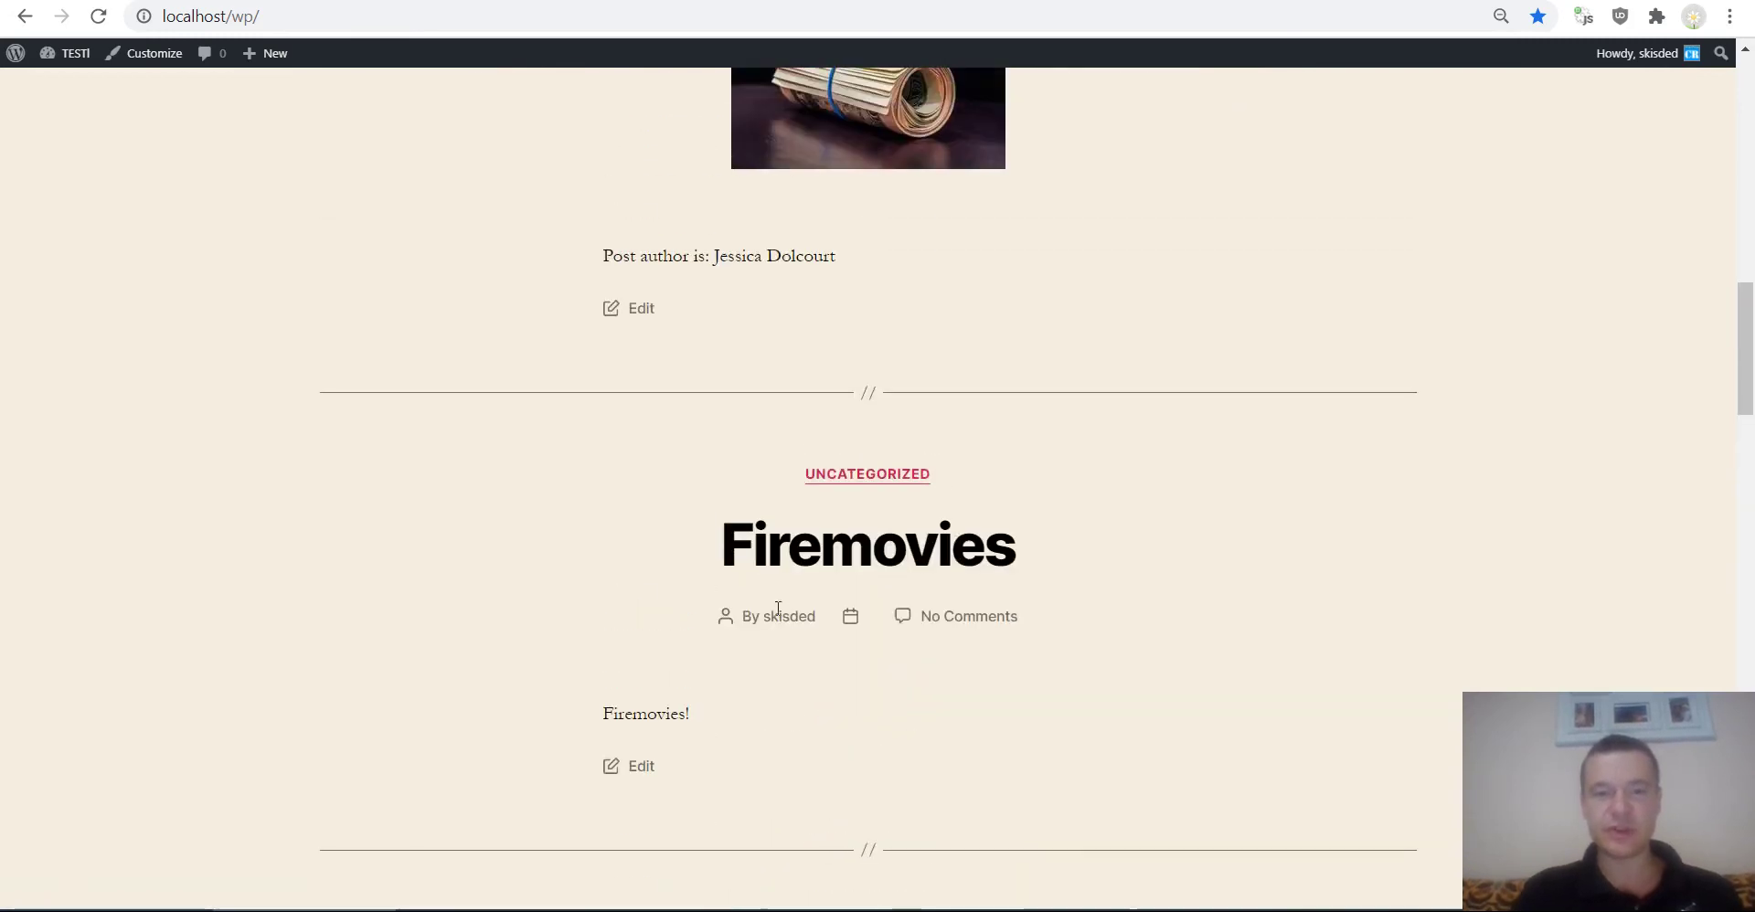
{"action": "scroll", "coordinate": [787, 588], "scroll_direction": "up", "scroll_amount": 6}
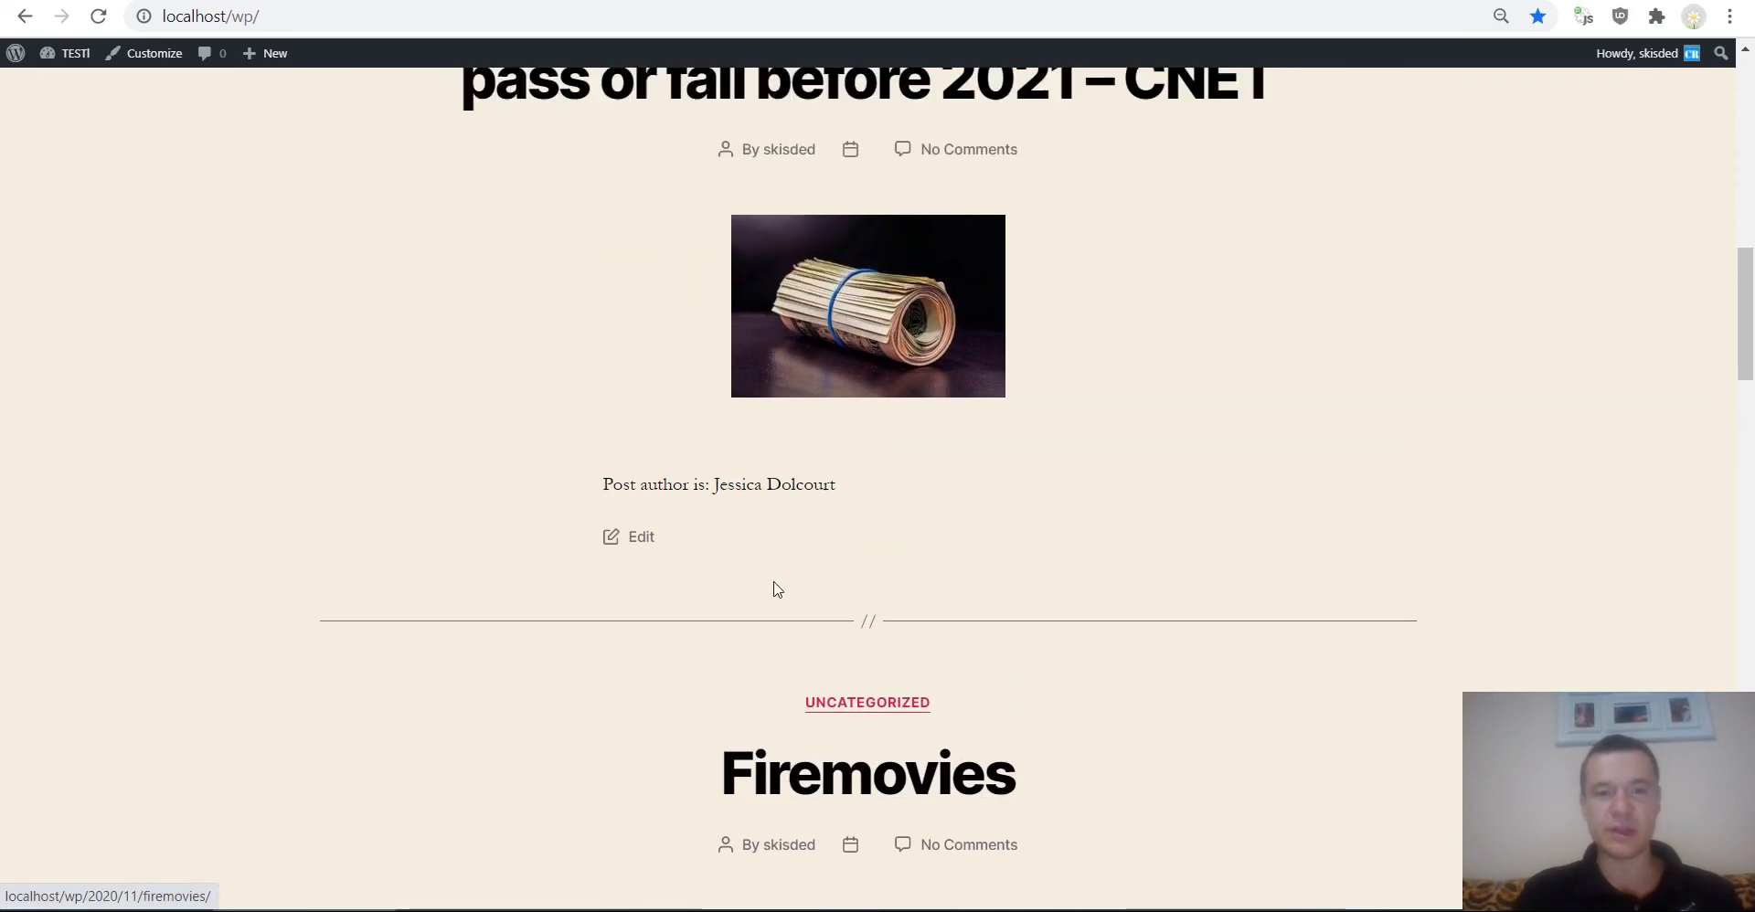
{"action": "scroll", "coordinate": [768, 348], "scroll_direction": "up", "scroll_amount": 9}
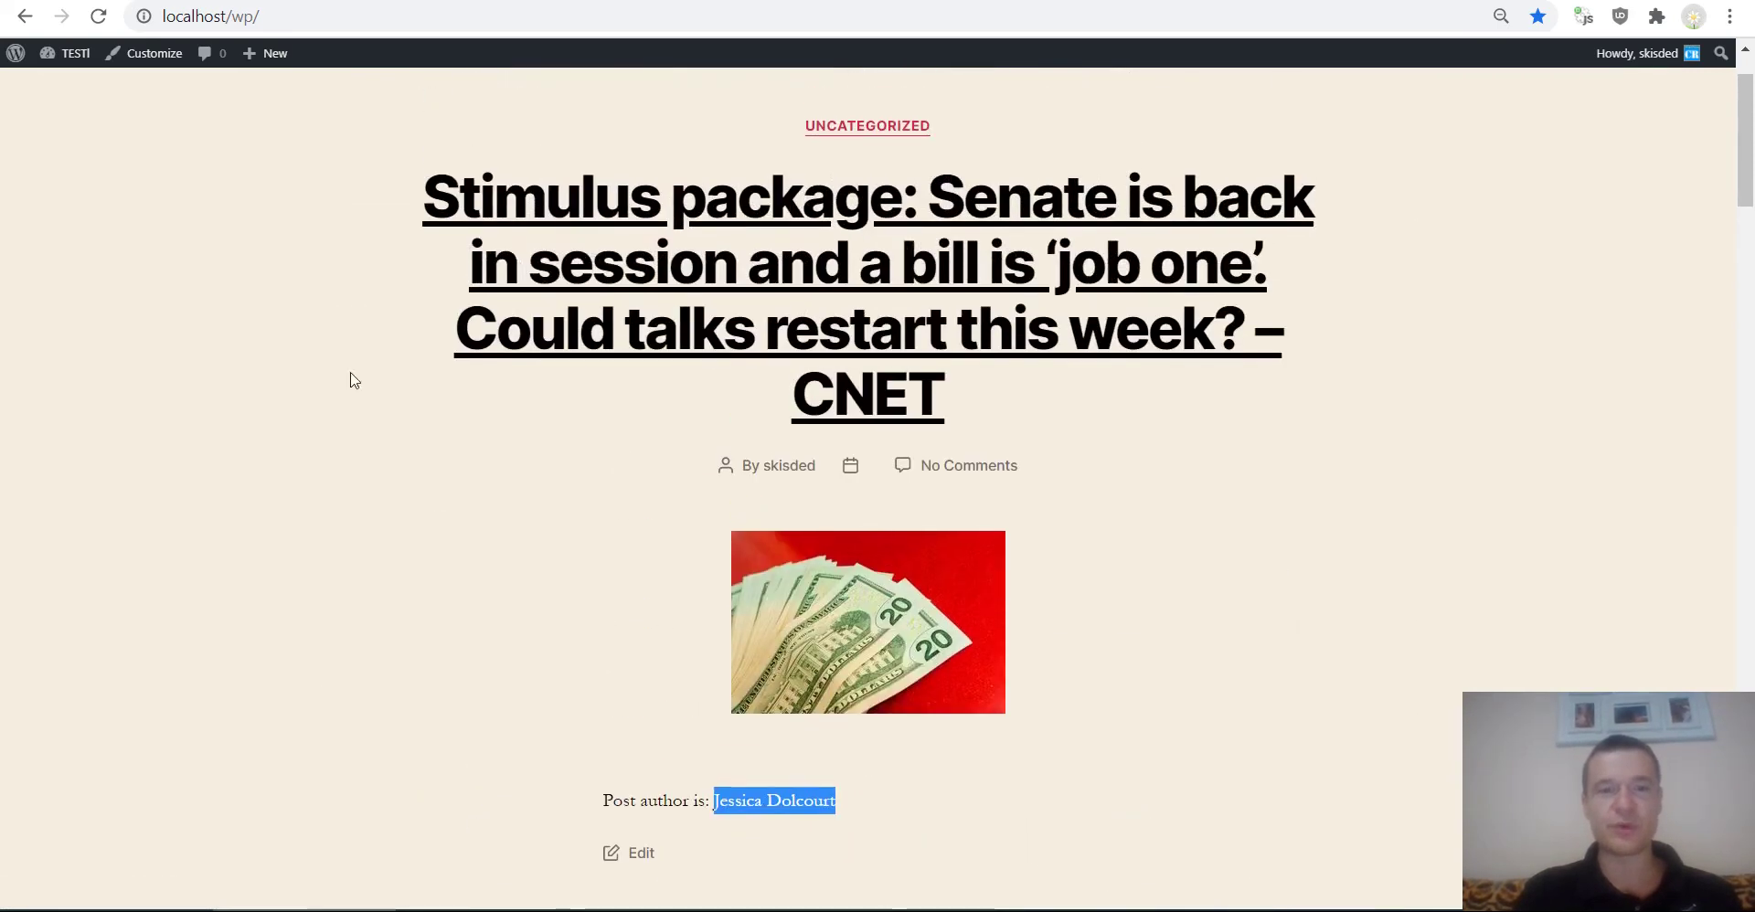
Open the CNET feed rule's advanced settings, find the Required Authors List, and add a comma after the existing author's name.
{"action": "key", "text": "ctrl+Tab"}
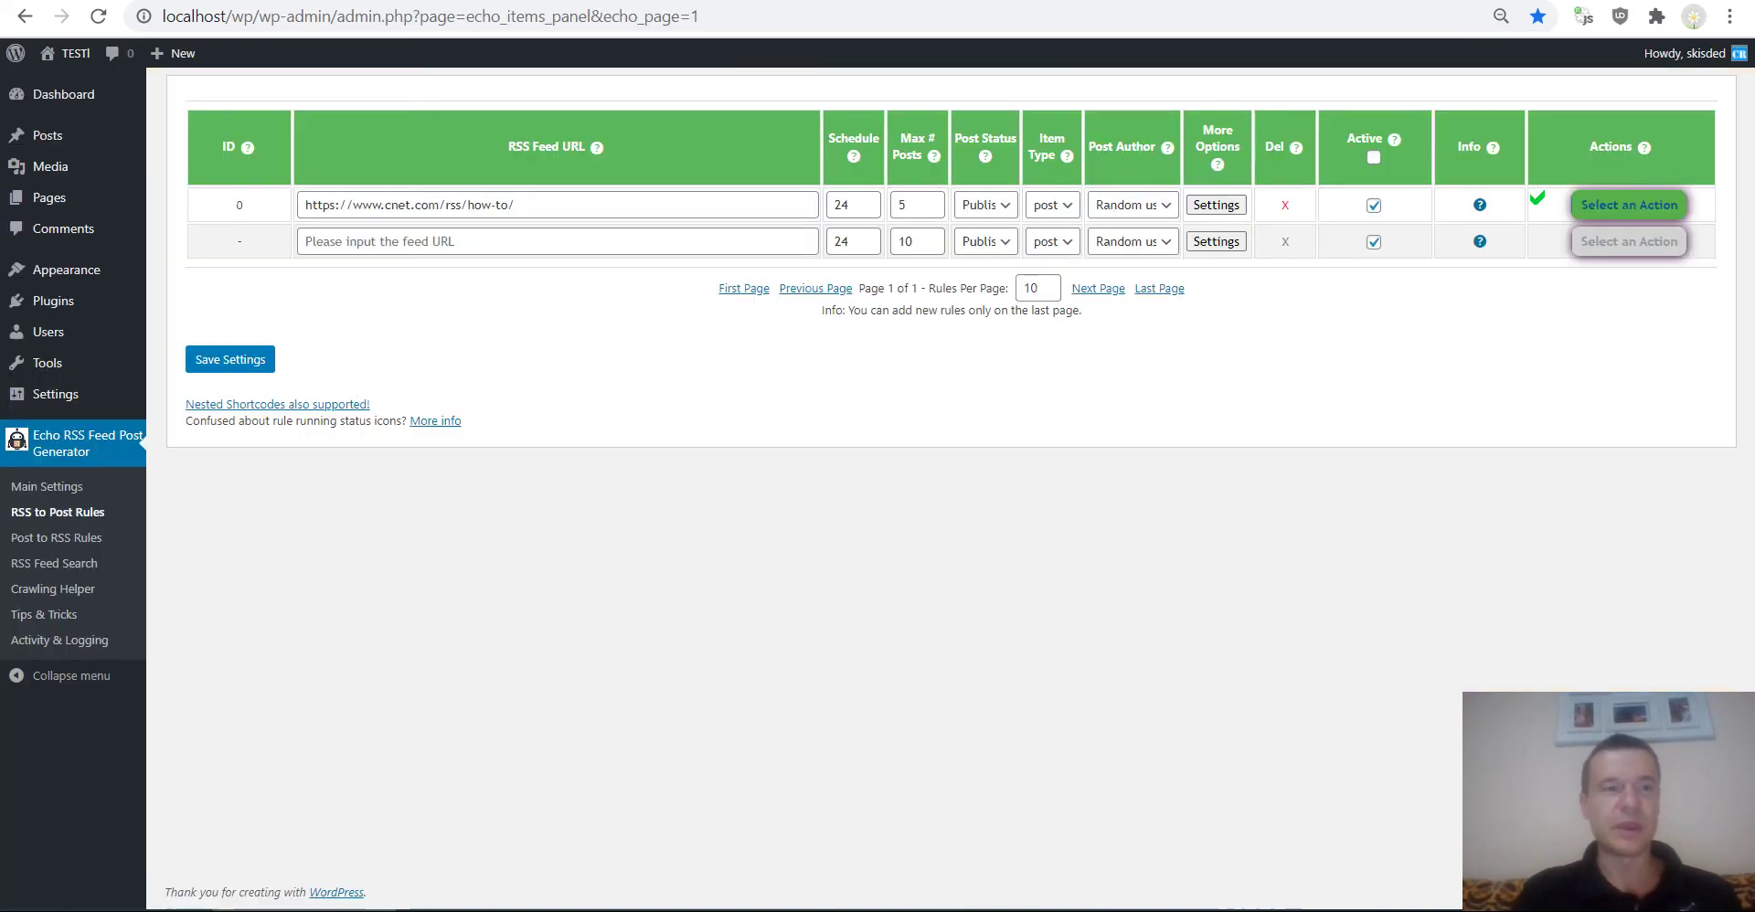
{"action": "left_click", "coordinate": [1209, 205]}
{"action": "scroll", "coordinate": [750, 370], "scroll_direction": "down", "scroll_amount": 4}
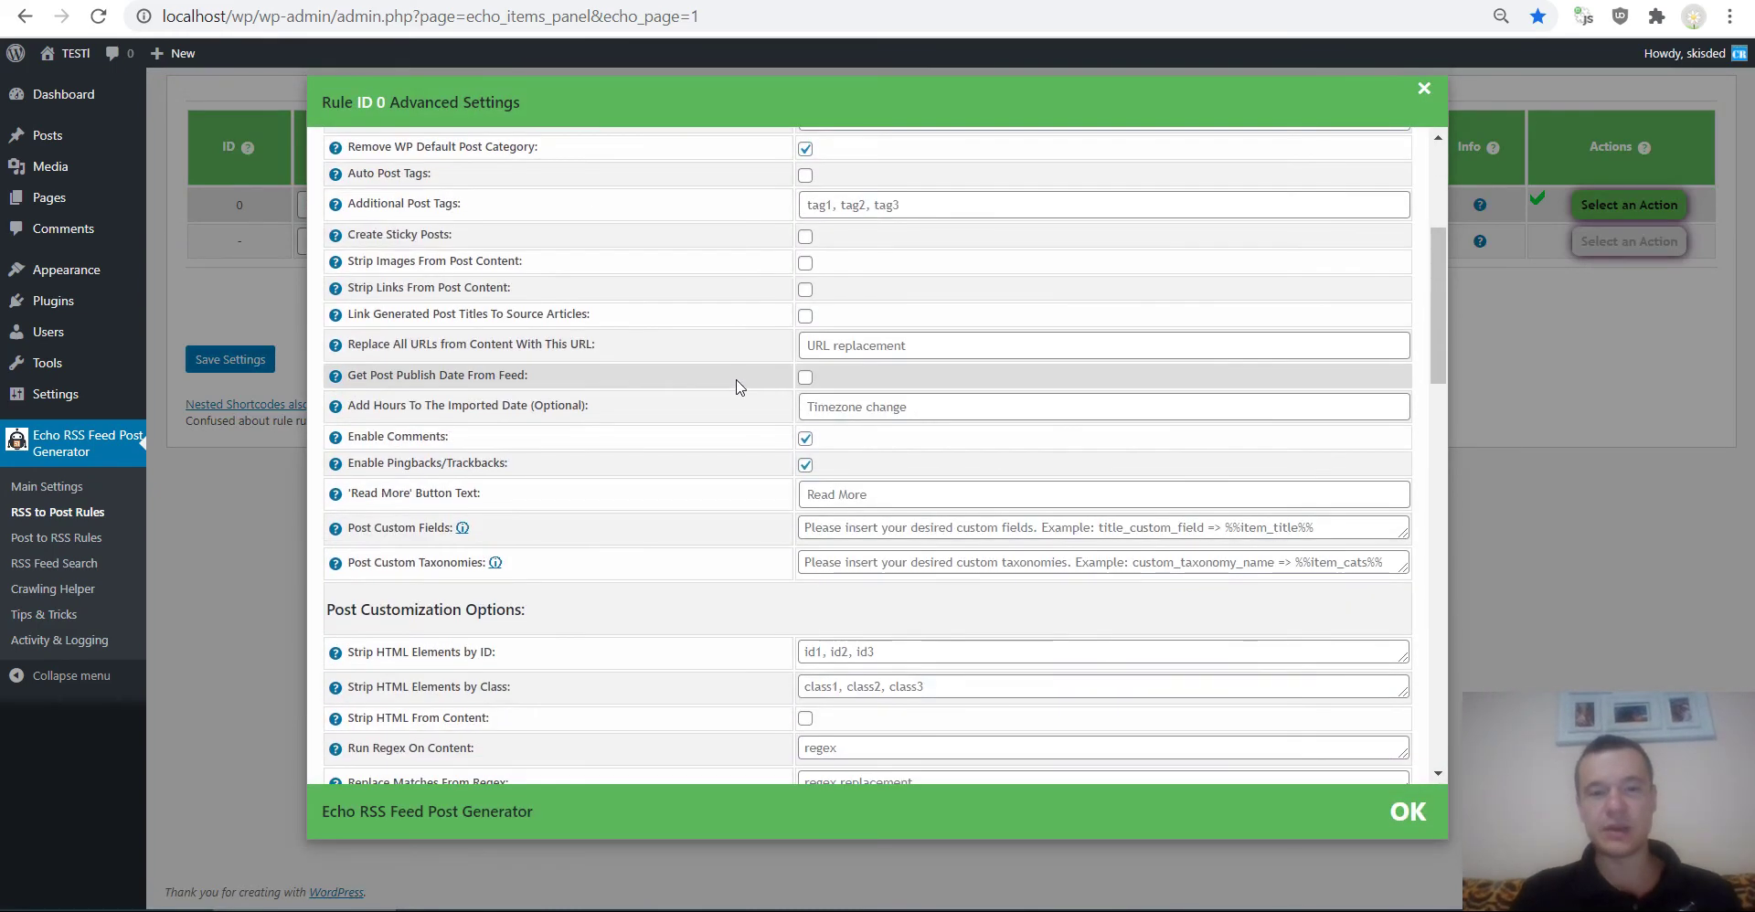
{"action": "key", "text": "ctrl+f"}
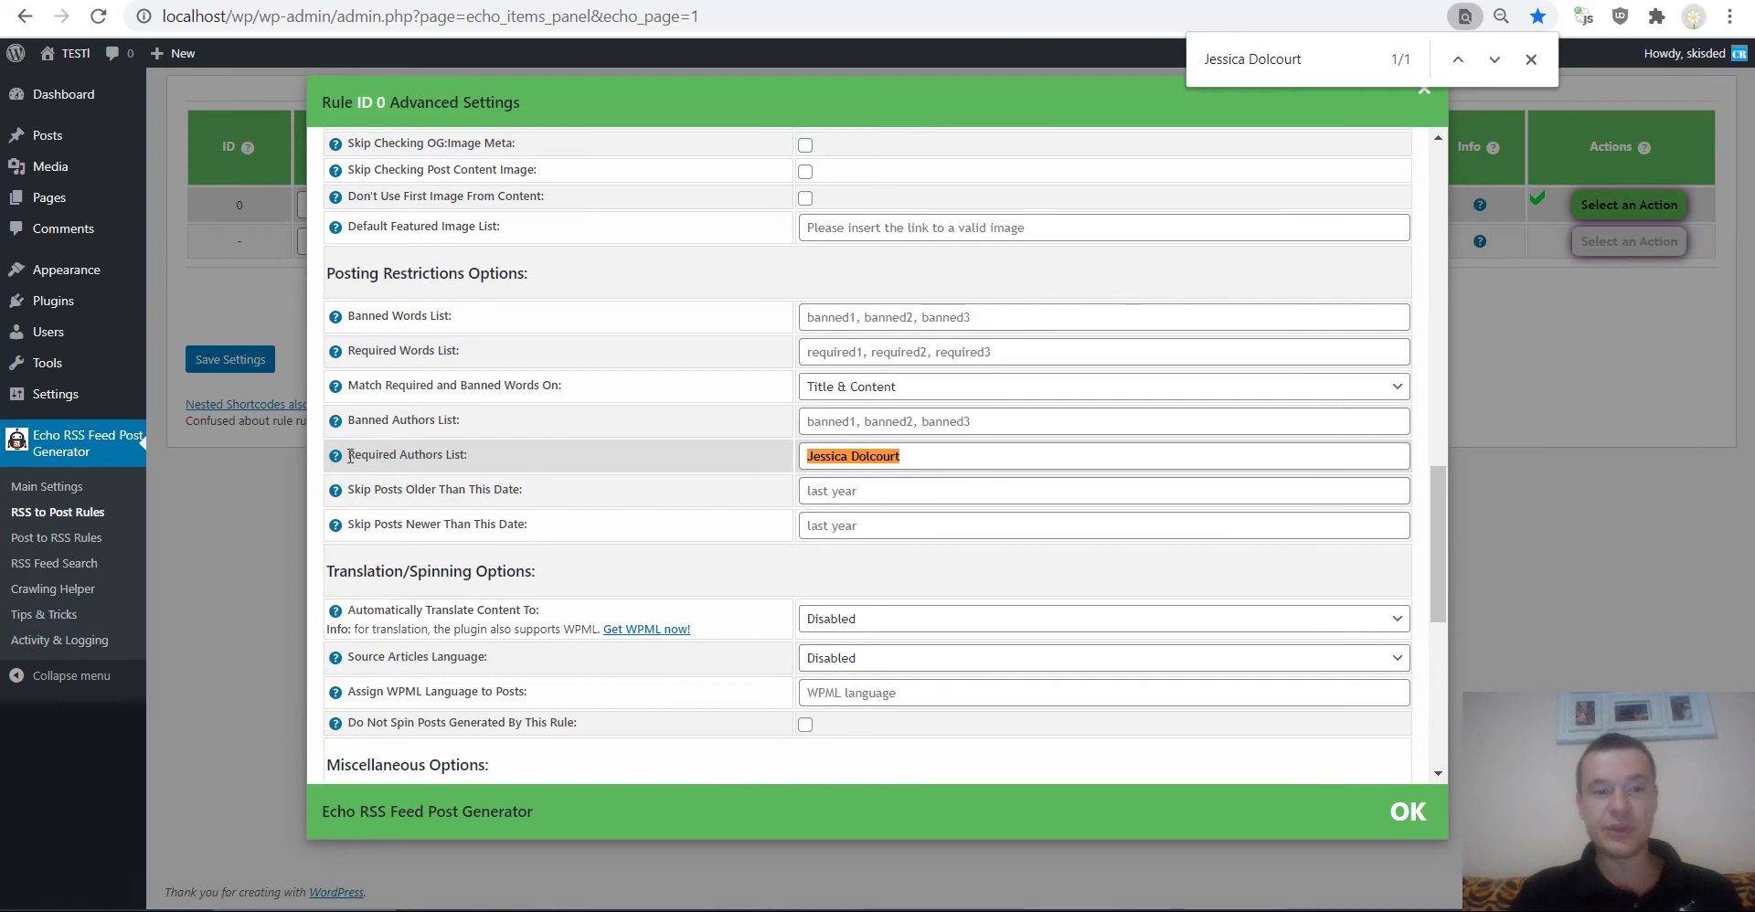
{"action": "left_click", "coordinate": [914, 455]}
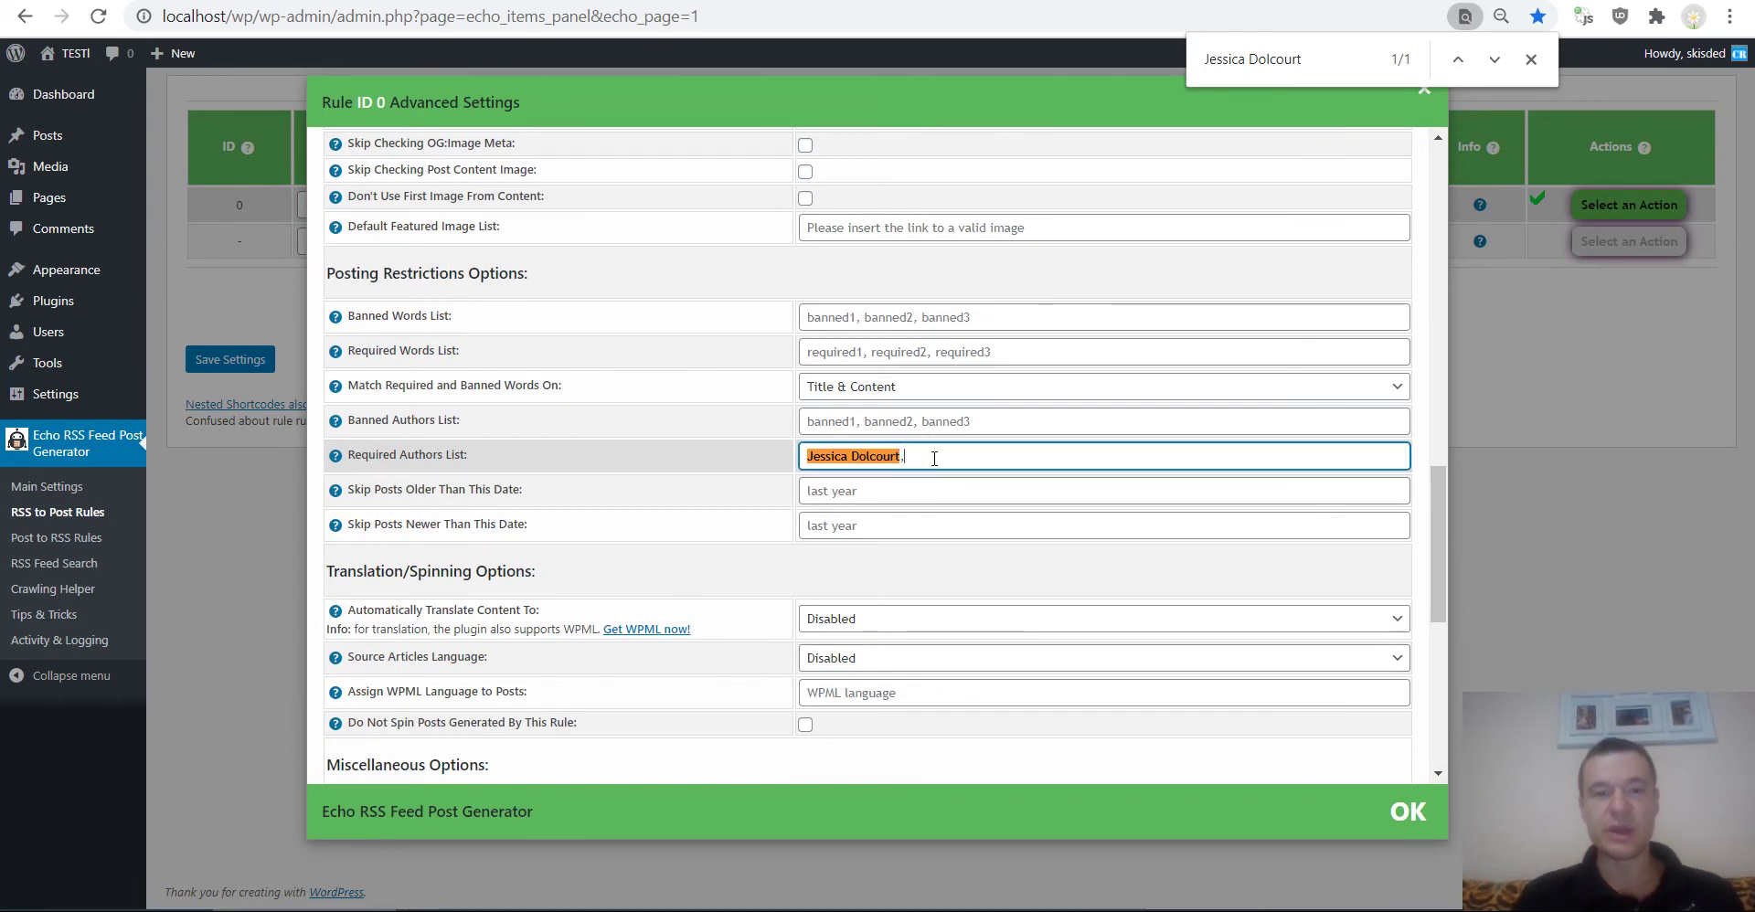
Copy the creator's name from the feed's "Sorry, not everyone will get a second stimulus payment" item, append it to the Required Authors List, and save.
{"action": "left_click", "coordinate": [393, 0]}
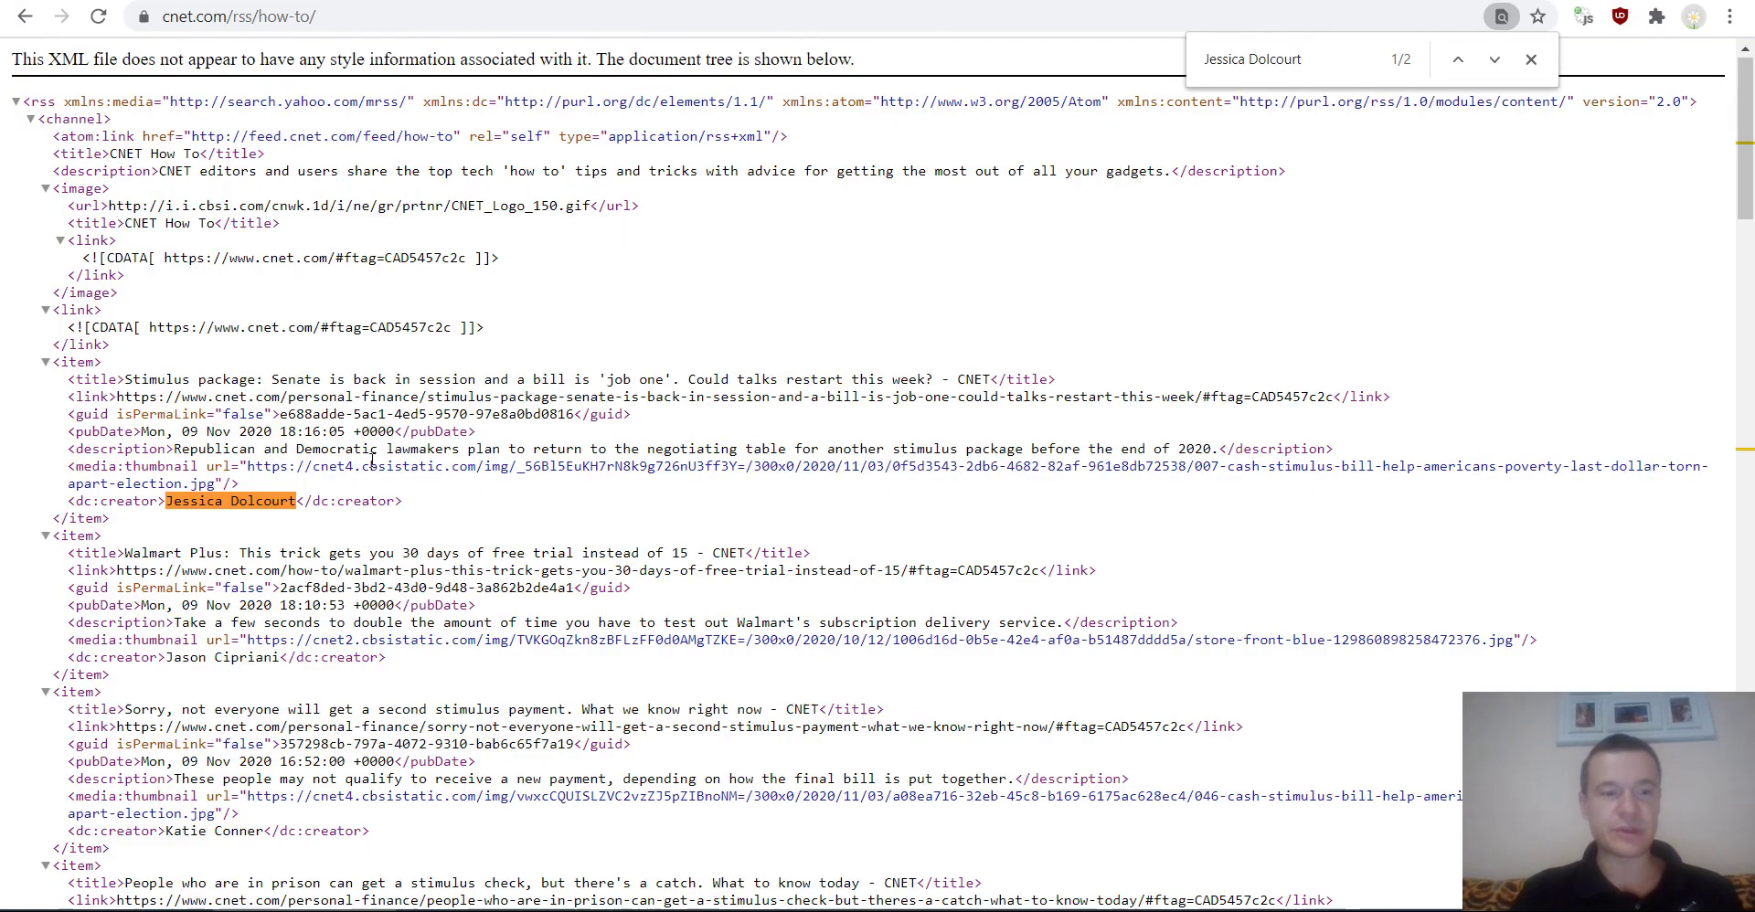
{"action": "scroll", "coordinate": [372, 460], "scroll_direction": "down", "scroll_amount": 4}
{"action": "left_click_drag", "start_coordinate": [166, 491], "coordinate": [265, 490]}
{"action": "key", "text": "ctrl+c"}
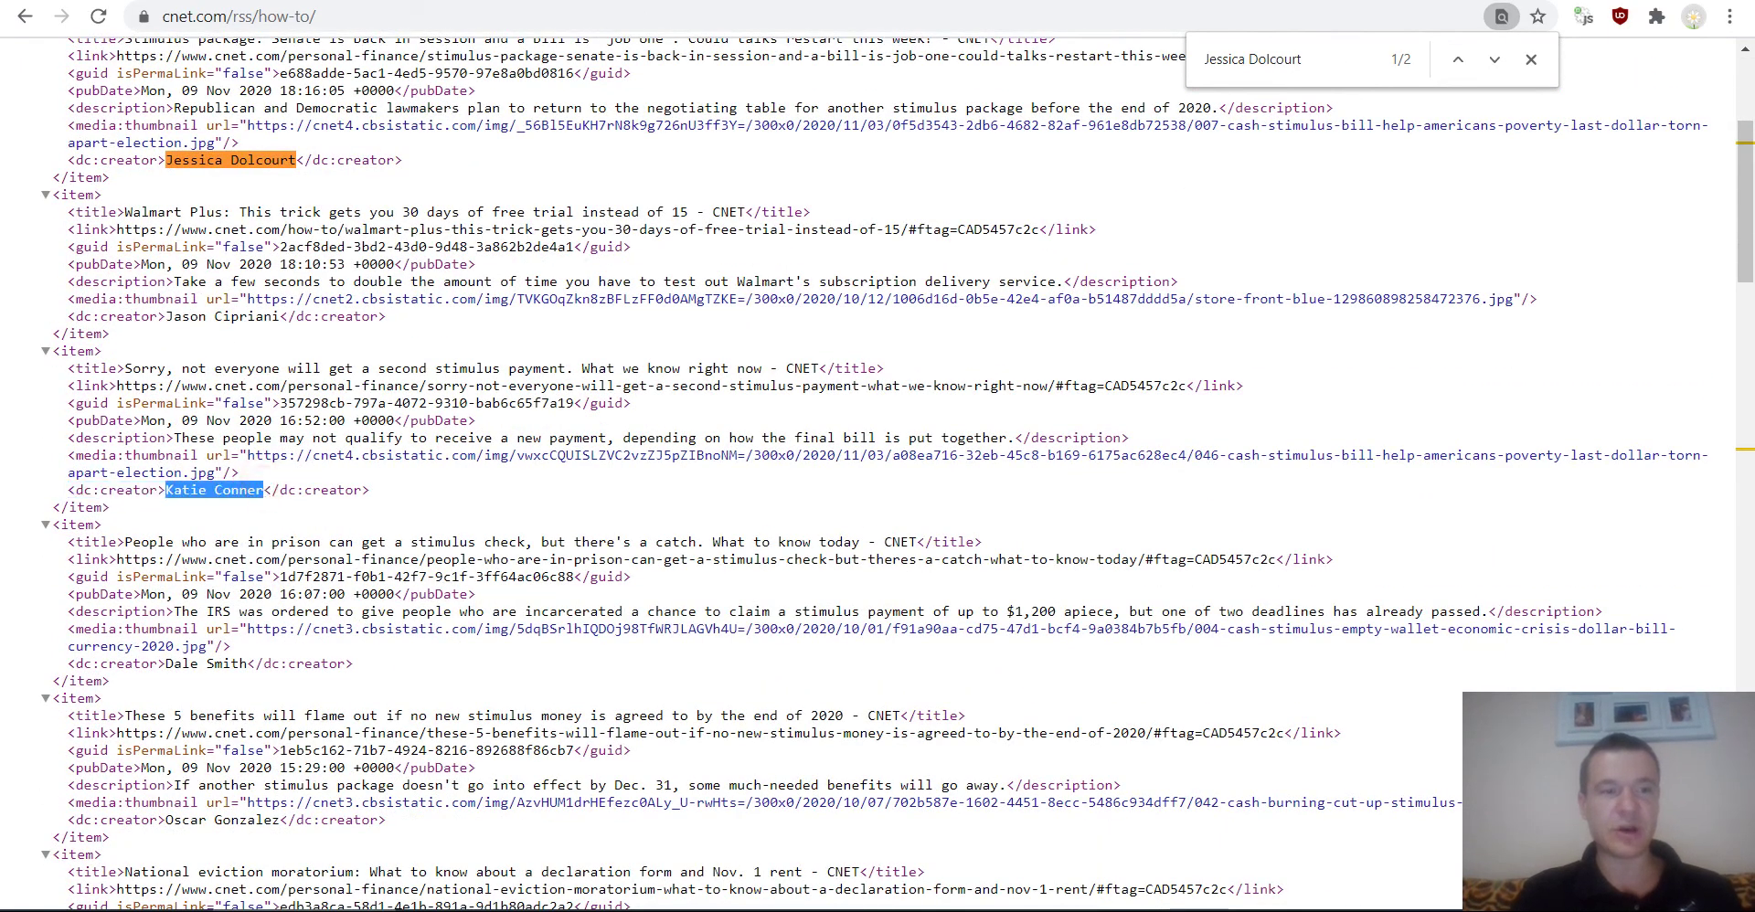
{"action": "key", "text": "ctrl+Tab"}
{"action": "key", "text": "ctrl+v"}
{"action": "left_click", "coordinate": [265, 361]}
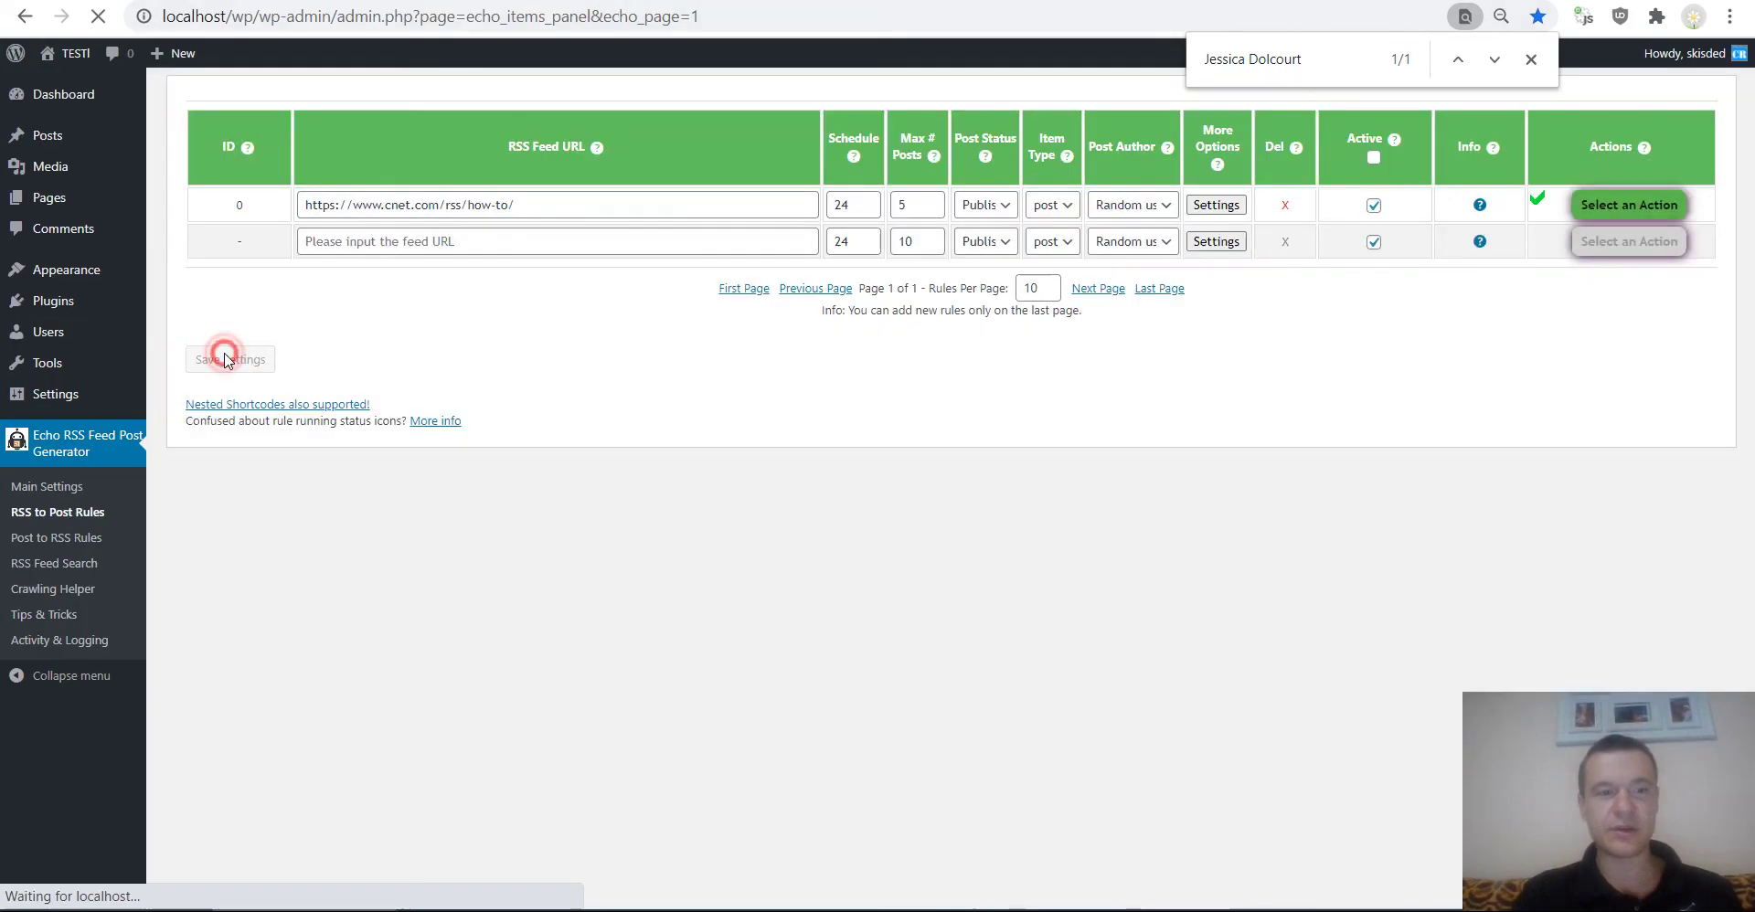
Permanently delete all posts generated by the CNET feed rule, and run the rule immediately with both required authors.
{"action": "left_click", "coordinate": [1608, 213]}
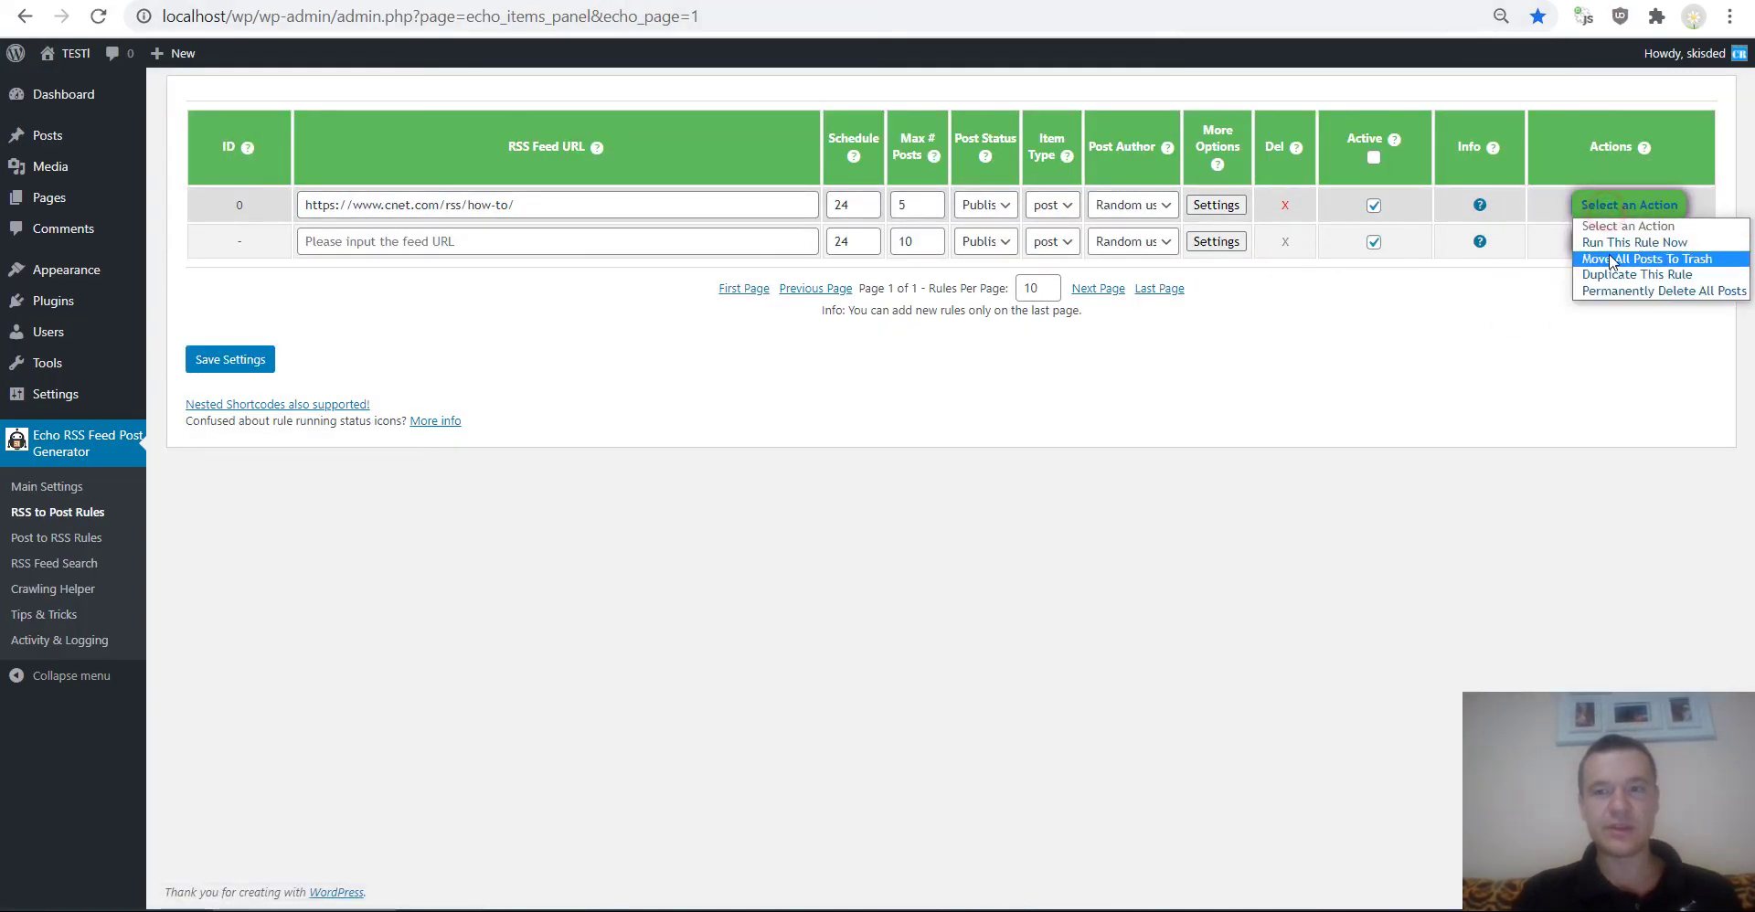
{"action": "left_click", "coordinate": [1606, 295]}
{"action": "left_click", "coordinate": [1629, 205]}
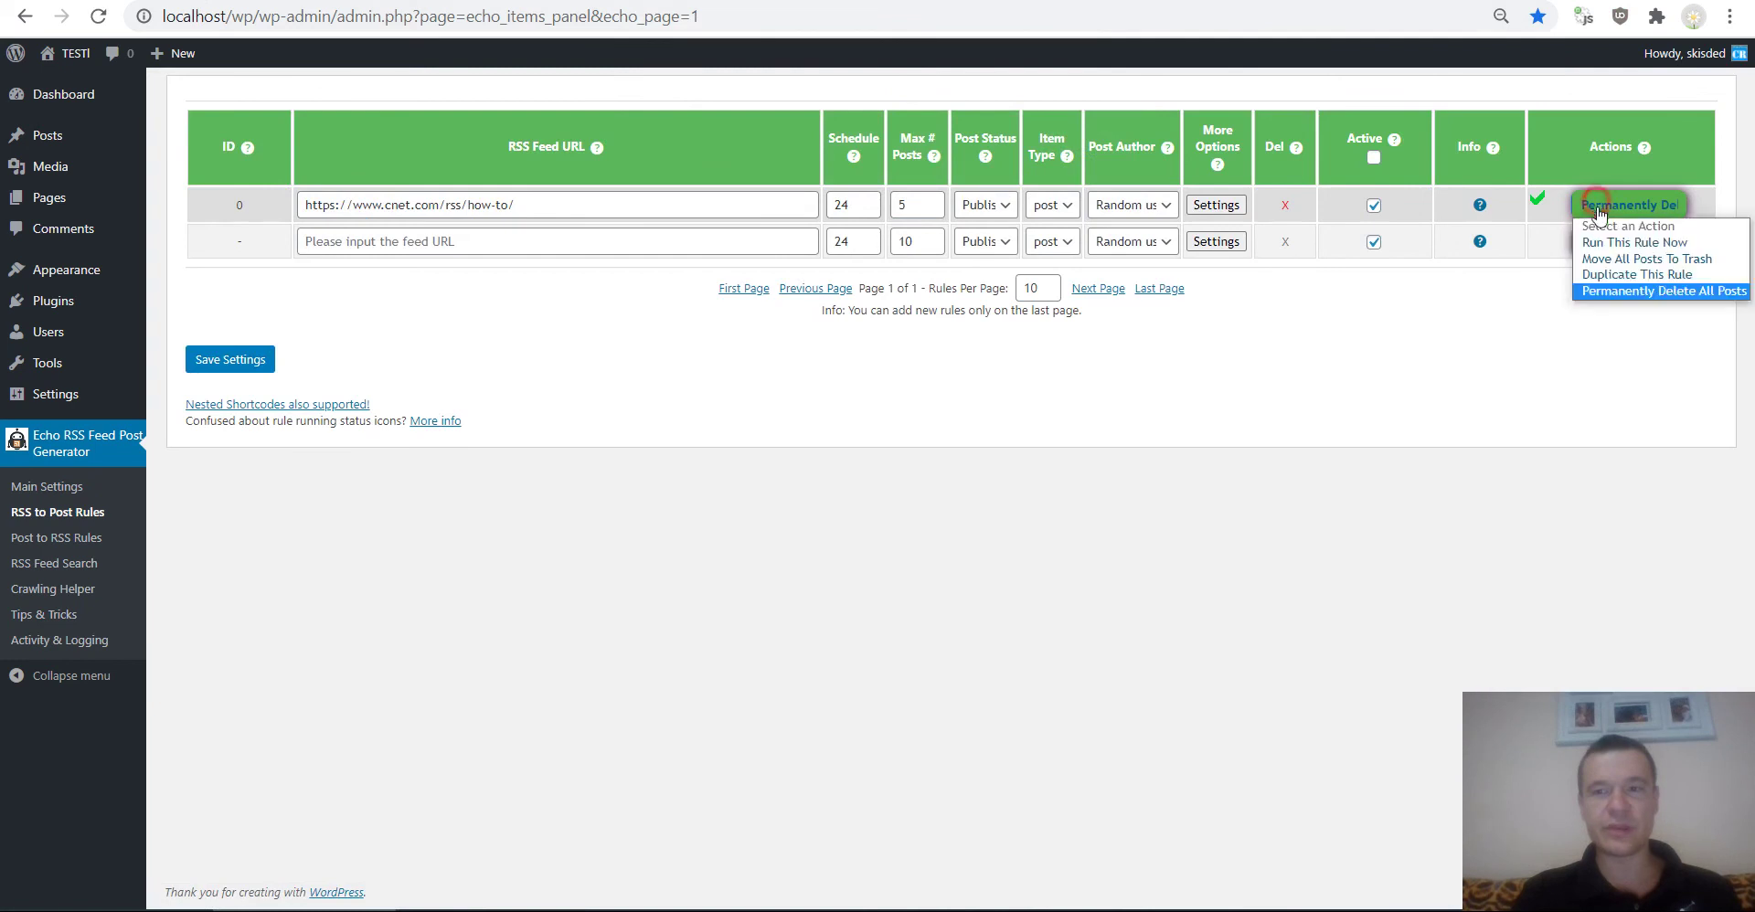
{"action": "left_click", "coordinate": [1623, 236]}
{"action": "left_click", "coordinate": [994, 133]}
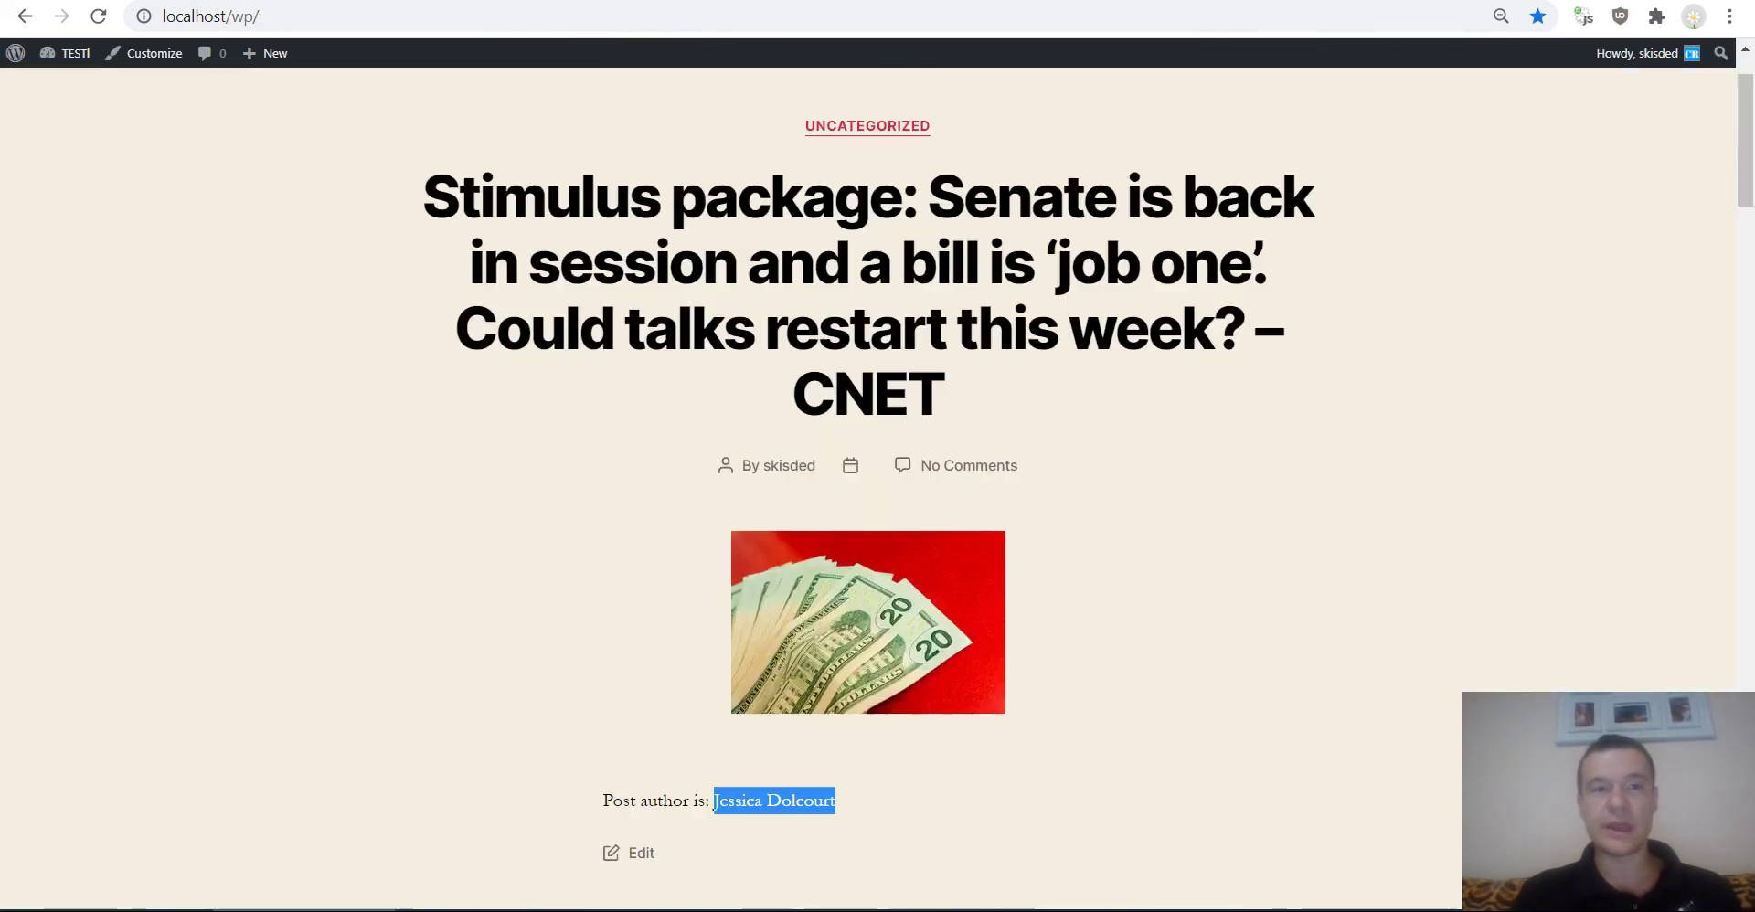
Reload the site's home page and check the "Post author is:" lines of the CNET posts against the two required authors.
{"action": "scroll", "coordinate": [287, 216], "scroll_direction": "up", "scroll_amount": 3}
{"action": "left_click", "coordinate": [123, 114]}
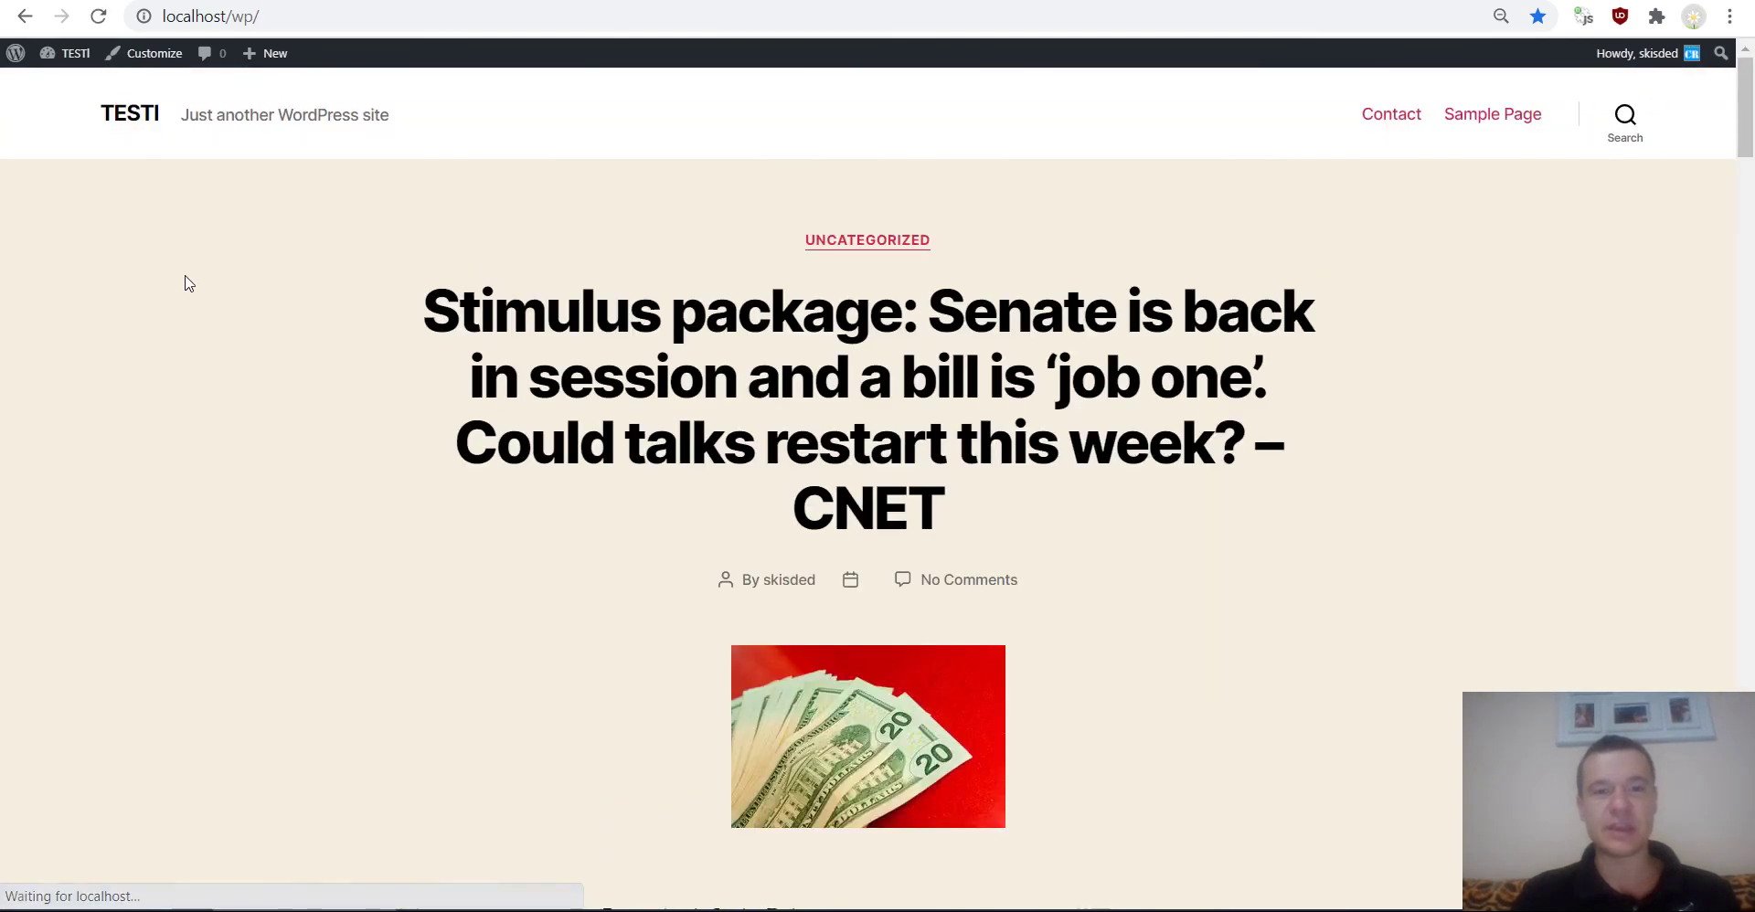
{"action": "scroll", "coordinate": [185, 290], "scroll_direction": "down", "scroll_amount": 5}
{"action": "scroll", "coordinate": [737, 464], "scroll_direction": "down", "scroll_amount": 9}
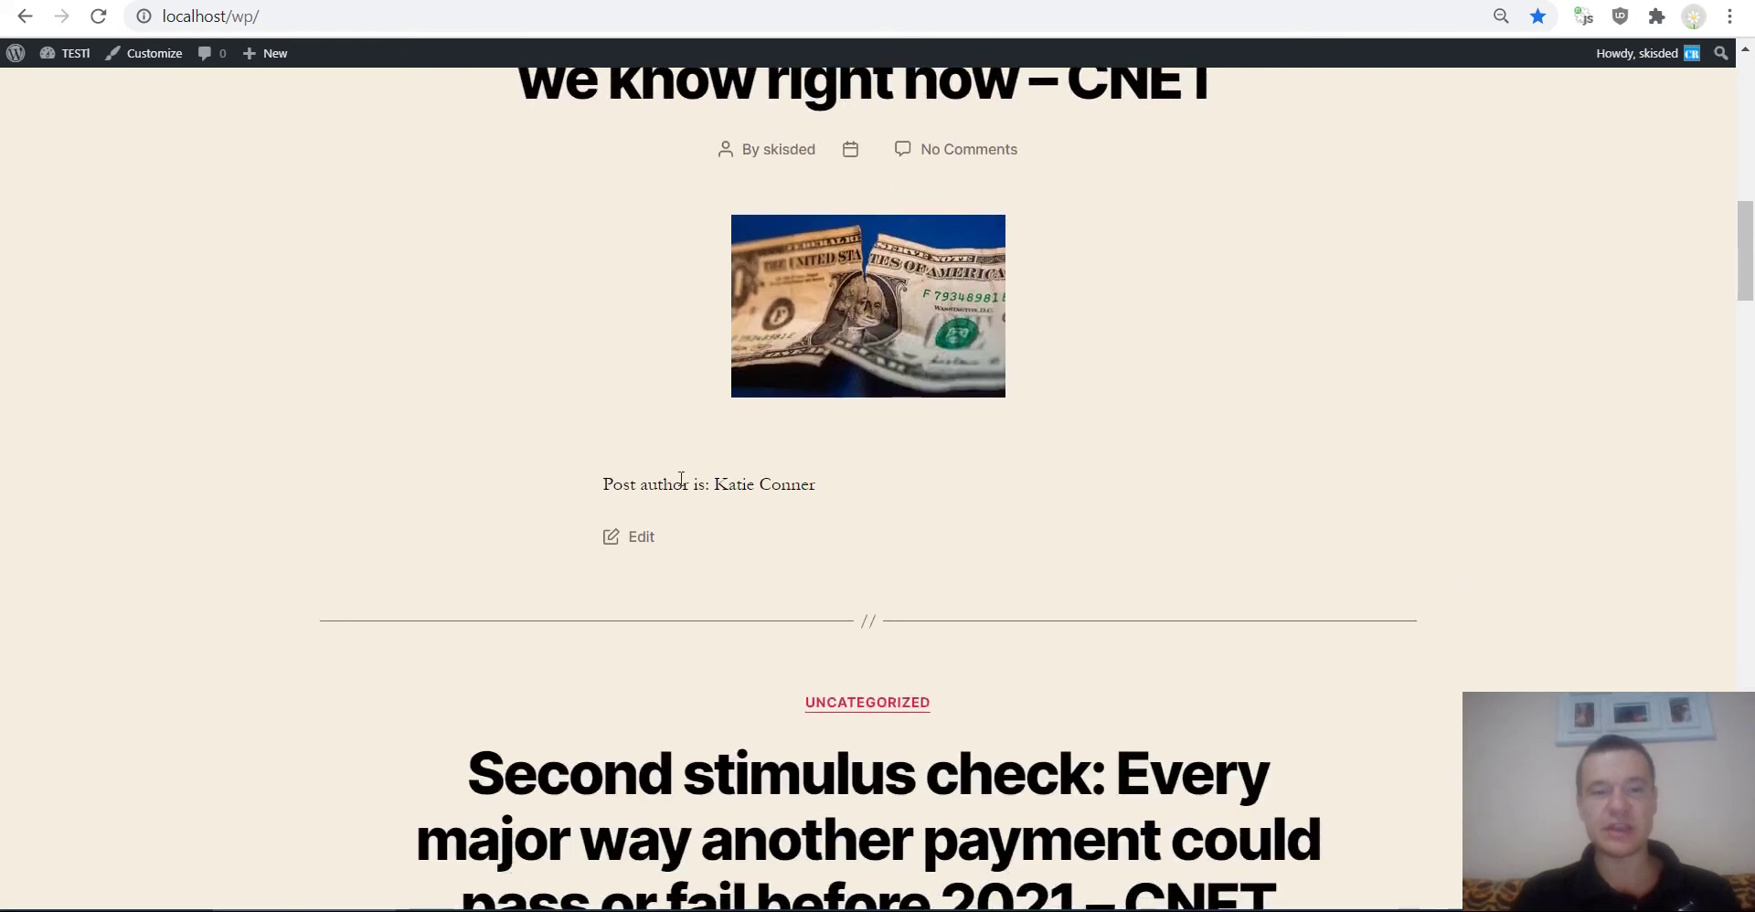
{"action": "scroll", "coordinate": [681, 478], "scroll_direction": "up", "scroll_amount": 12}
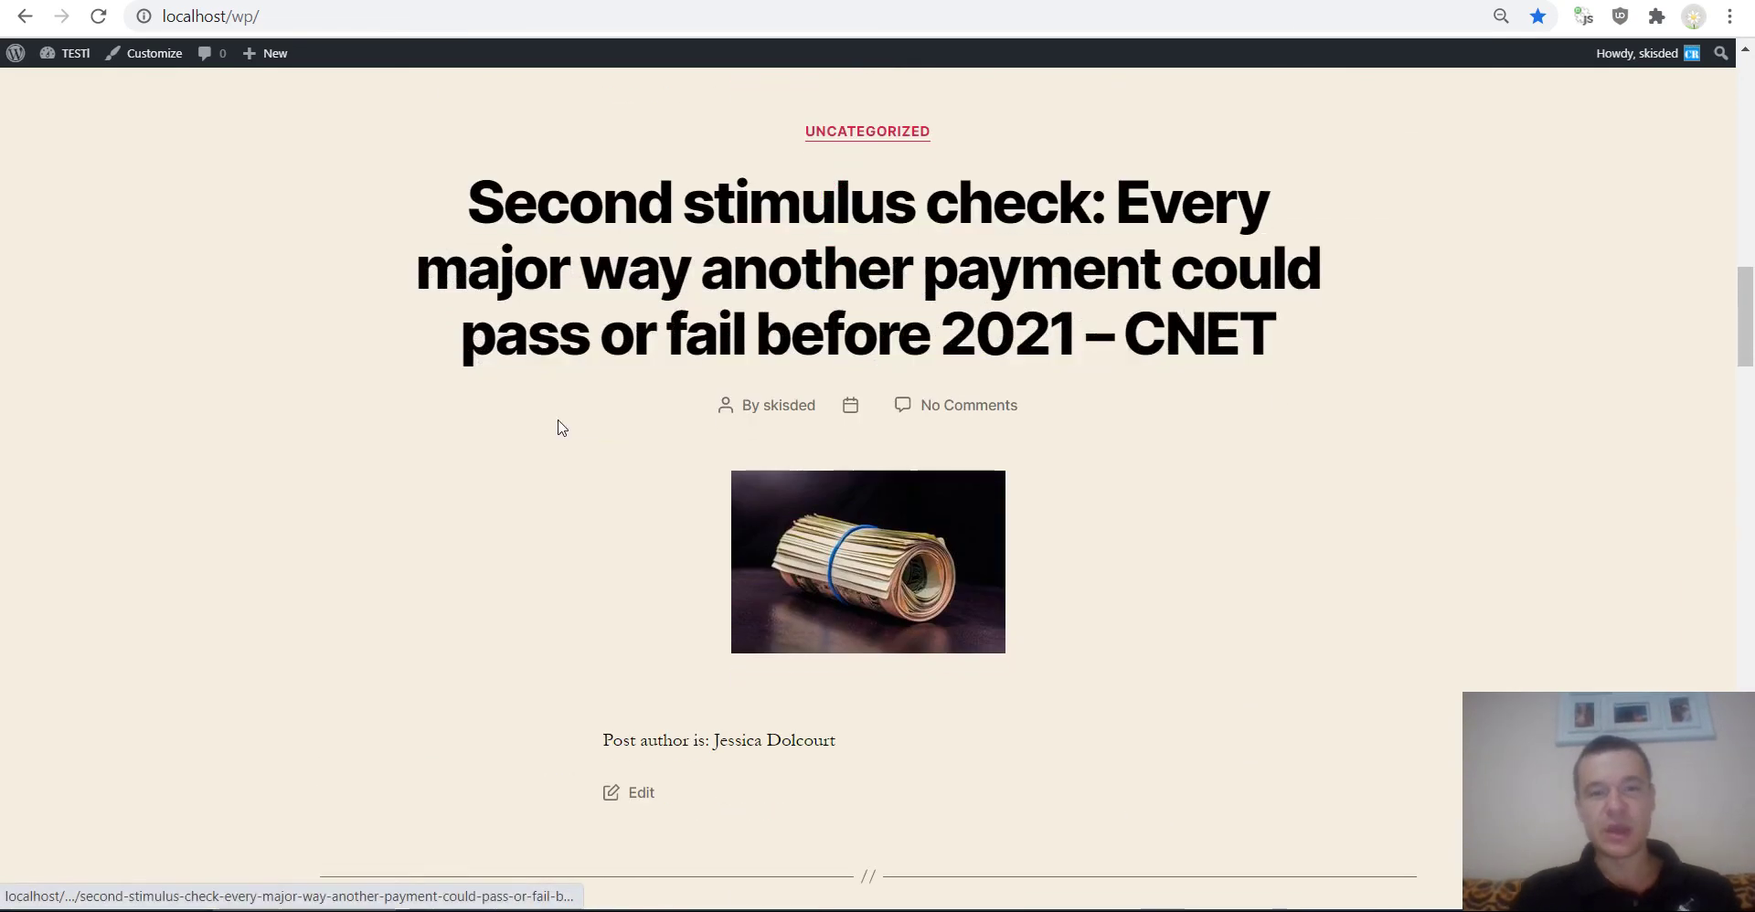